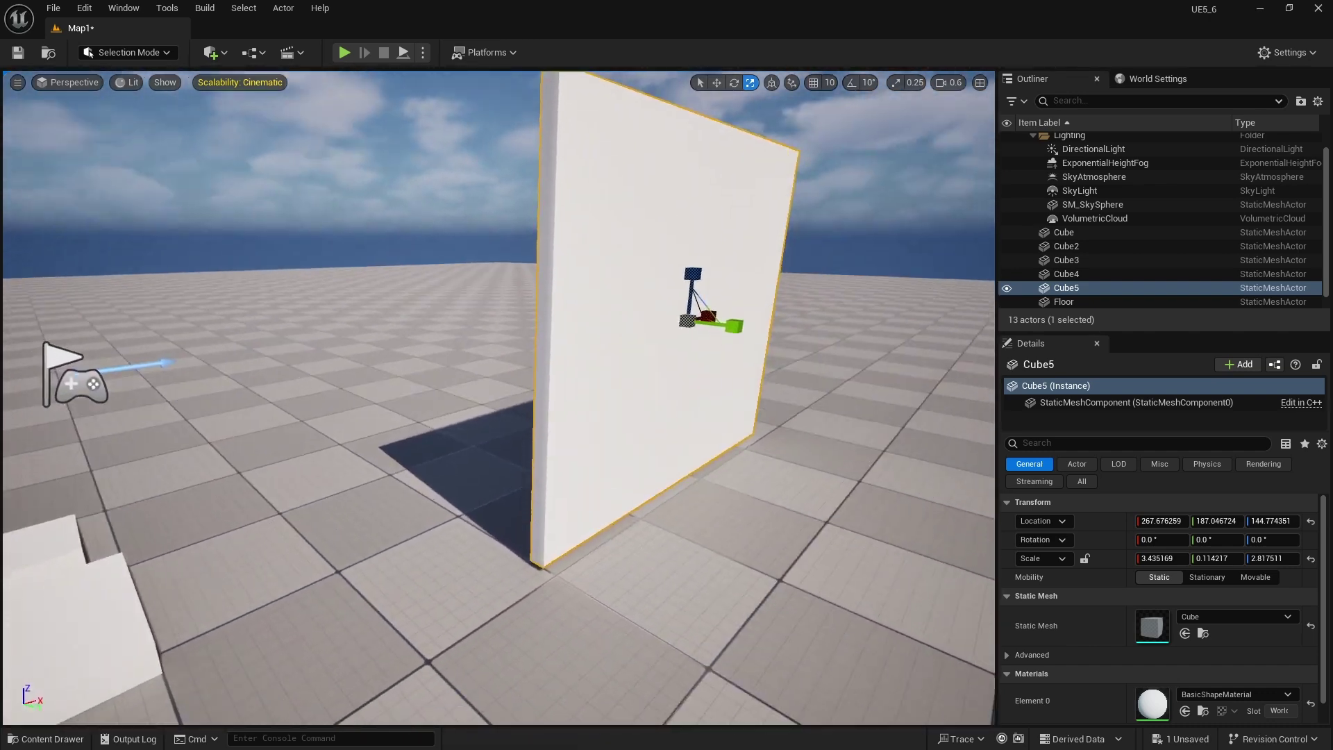
- Play-test the level, walking the character beside the tall wall to check how the camera reacts to it
key("w")
right_click_drag(590, 305, 591, 306)
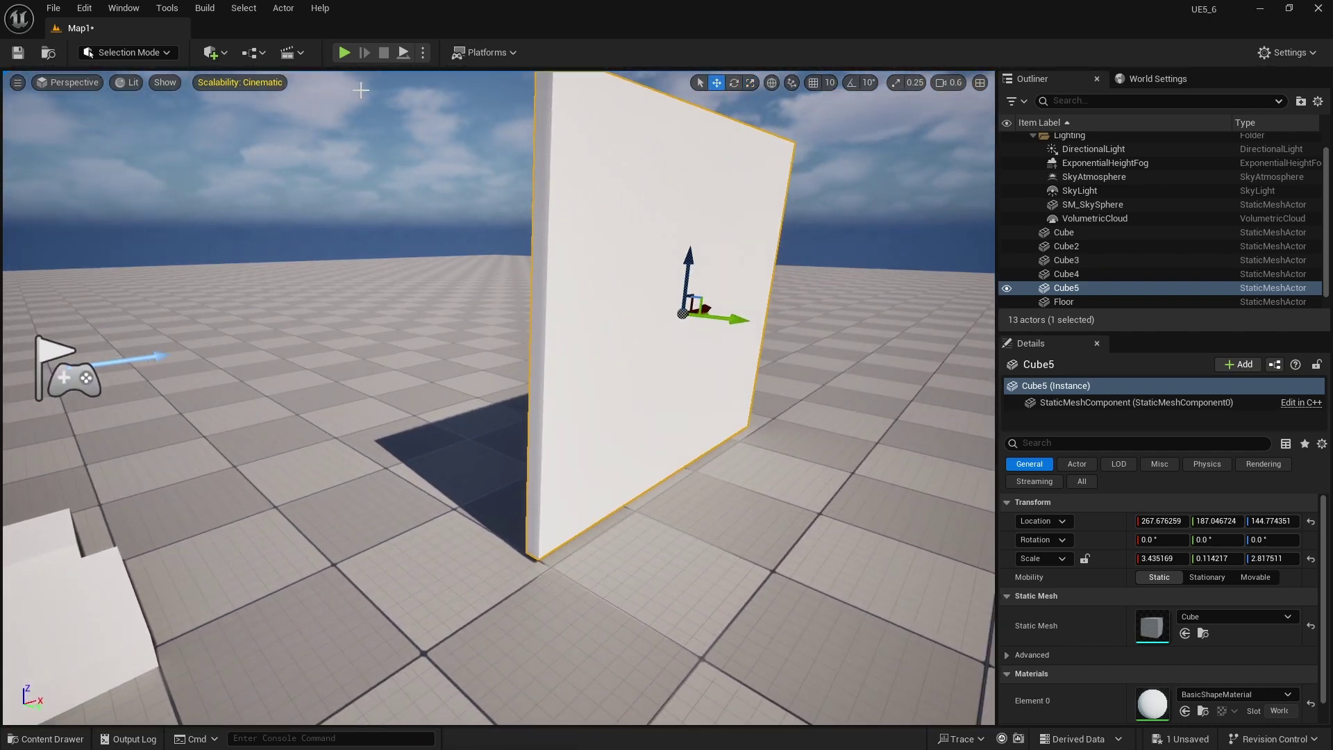
key("alt+p")
key("w")
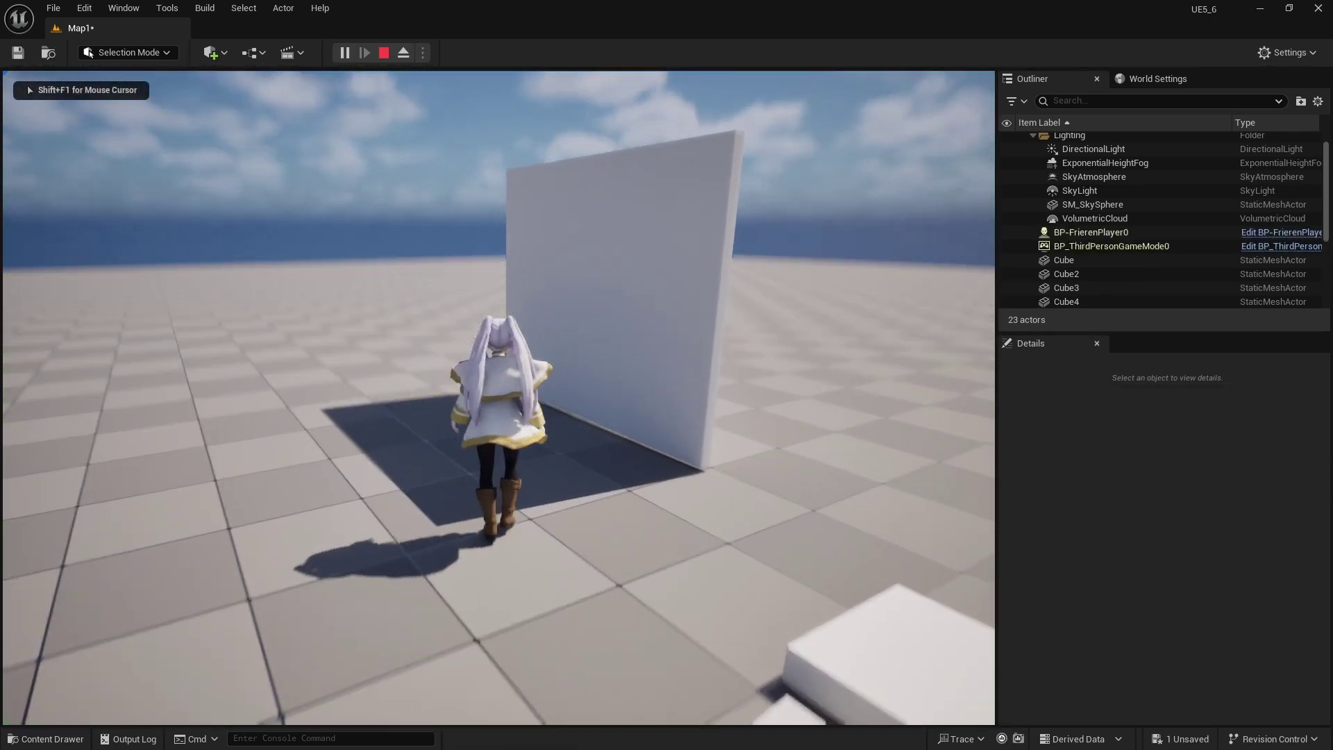
key("w")
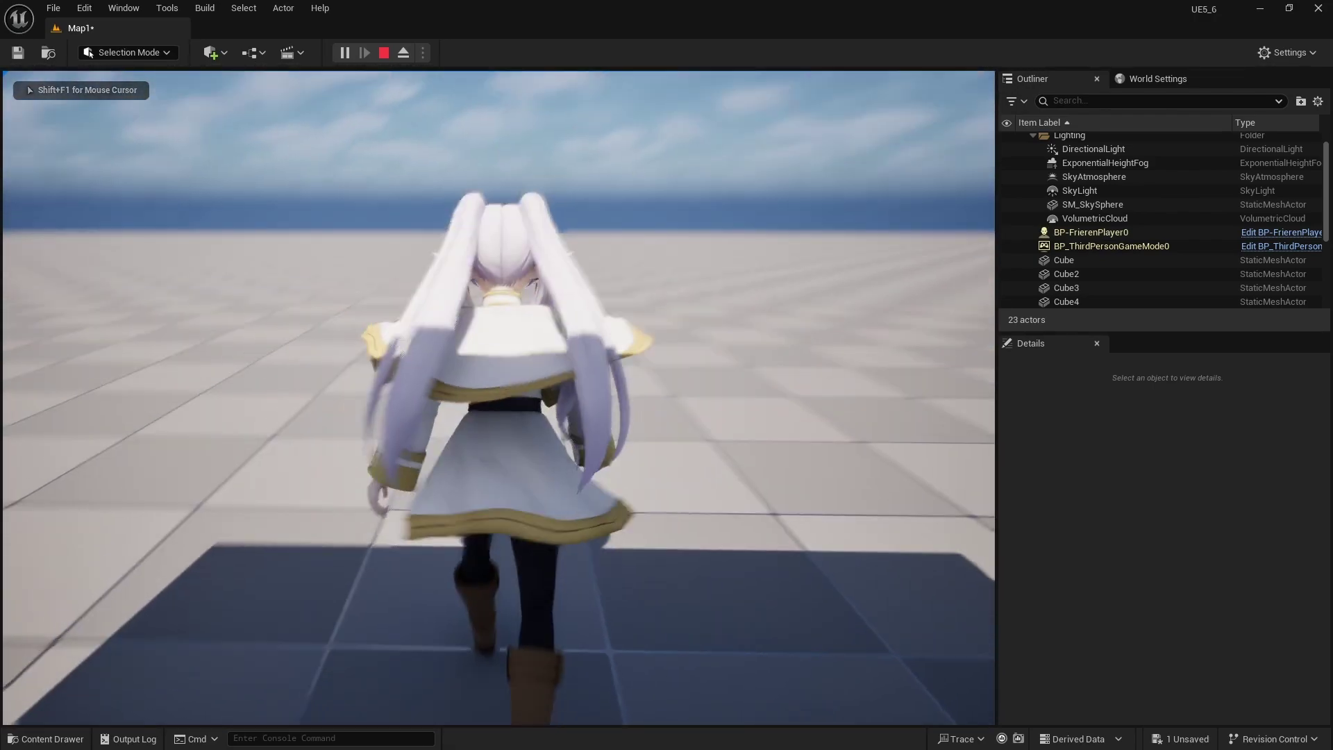
key("Escape")
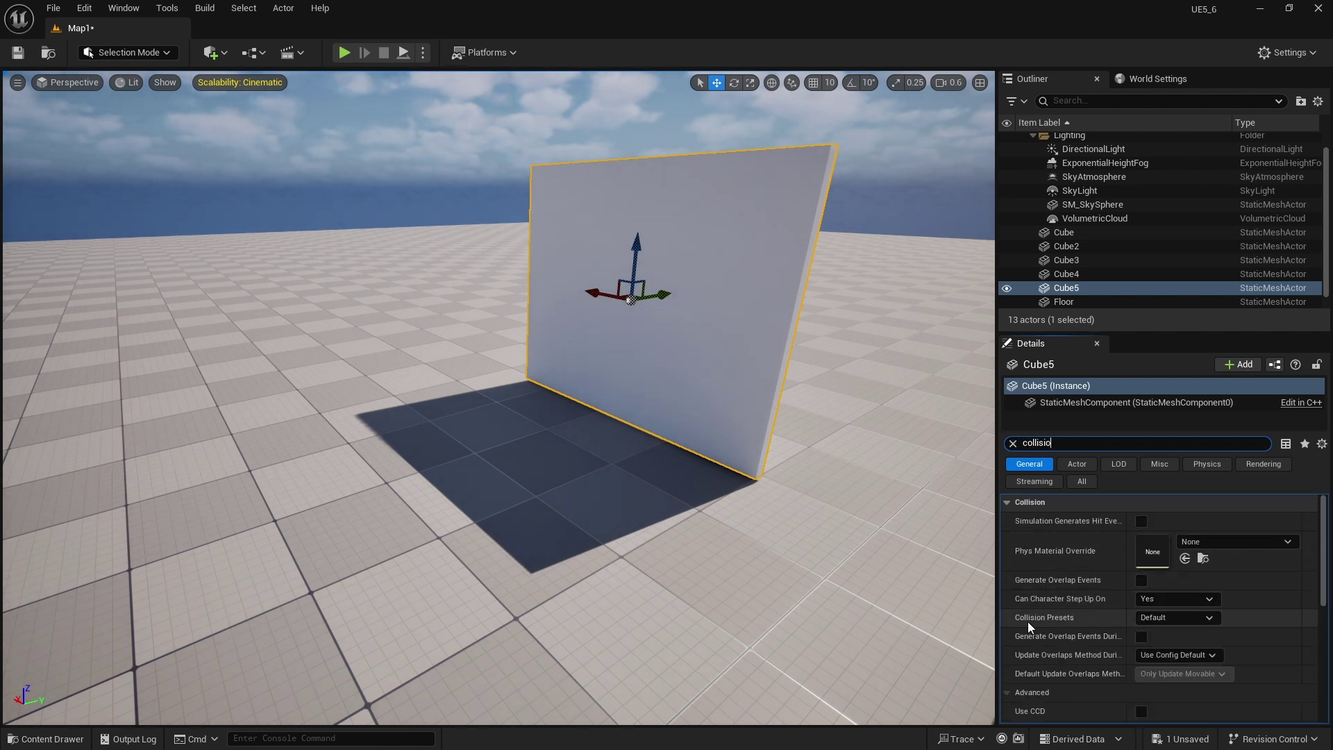
- Set the Cube5 wall's collision preset to Custom with its Camera trace response on Ignore
left_click(1171, 614)
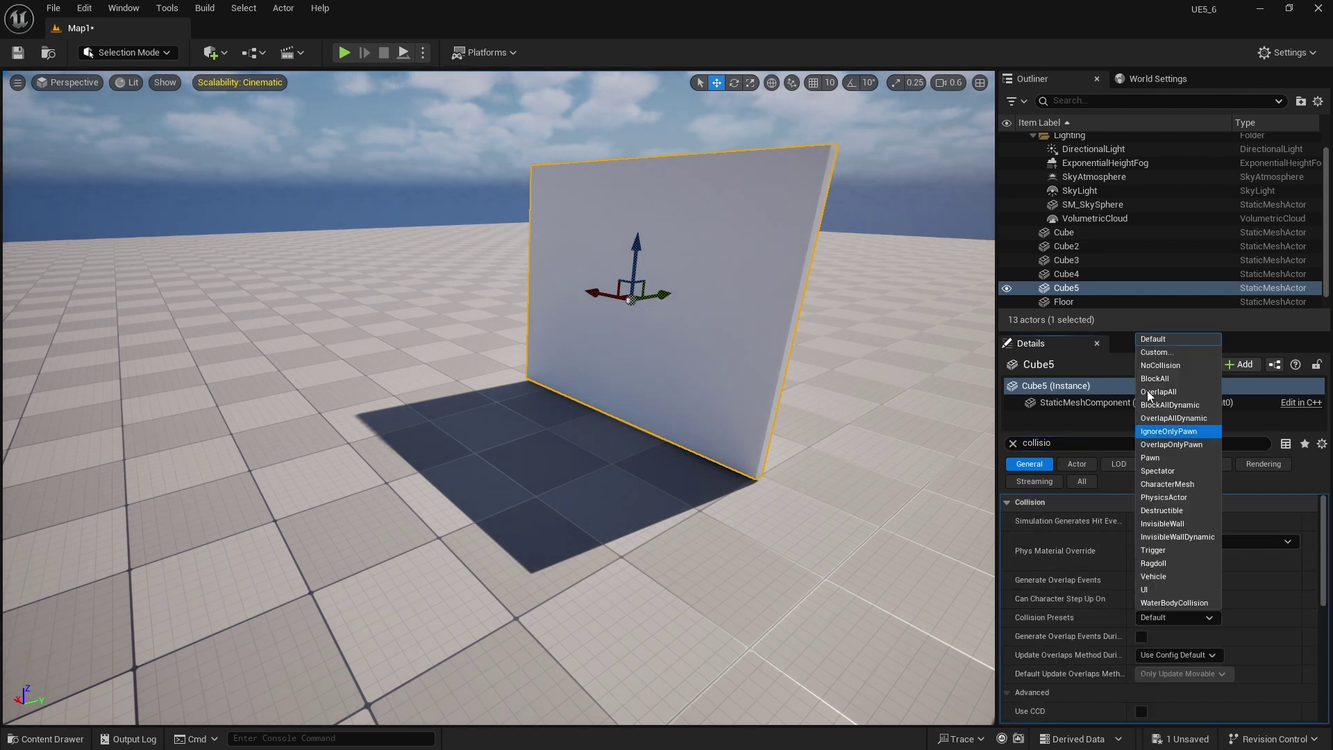
left_click(1164, 353)
scroll(1148, 647, "down", 3)
left_click(1141, 638)
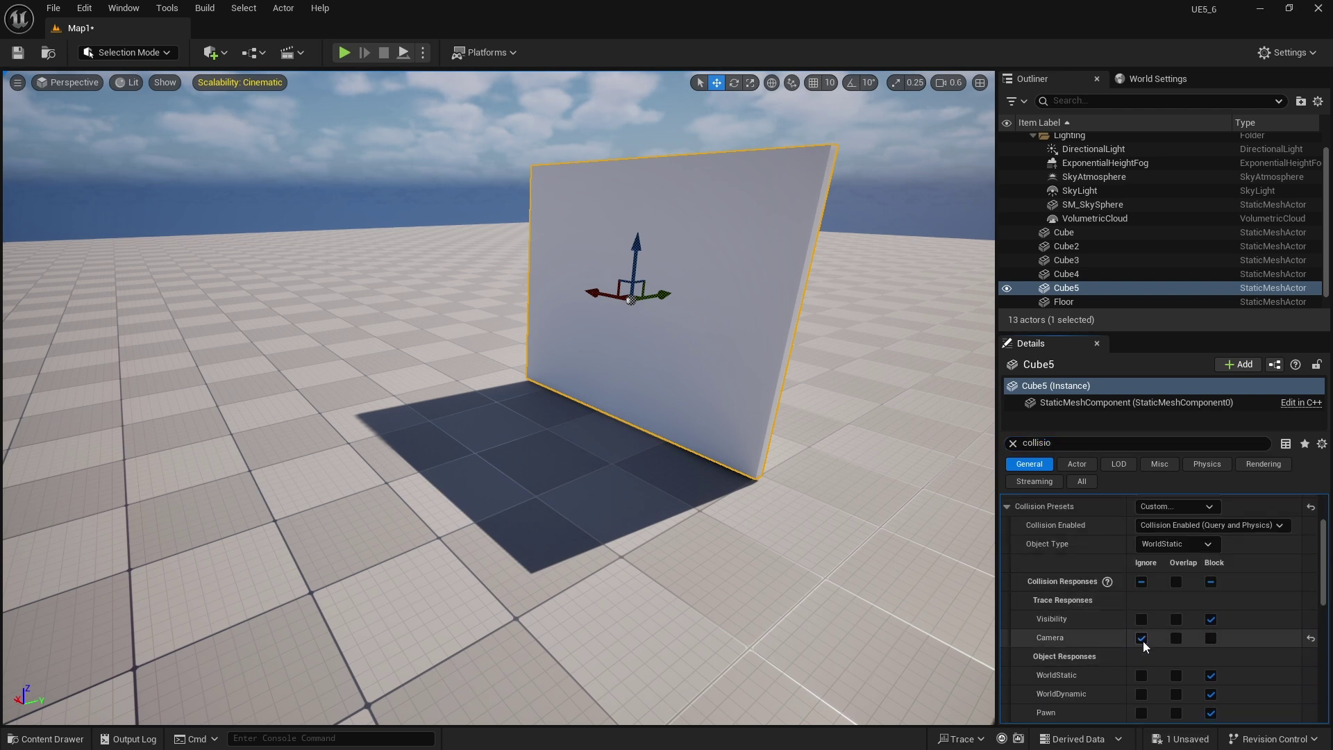
- Play-test the level again, walking the character back and forth around the wall to check the camera with the Ignore response
key("alt+p")
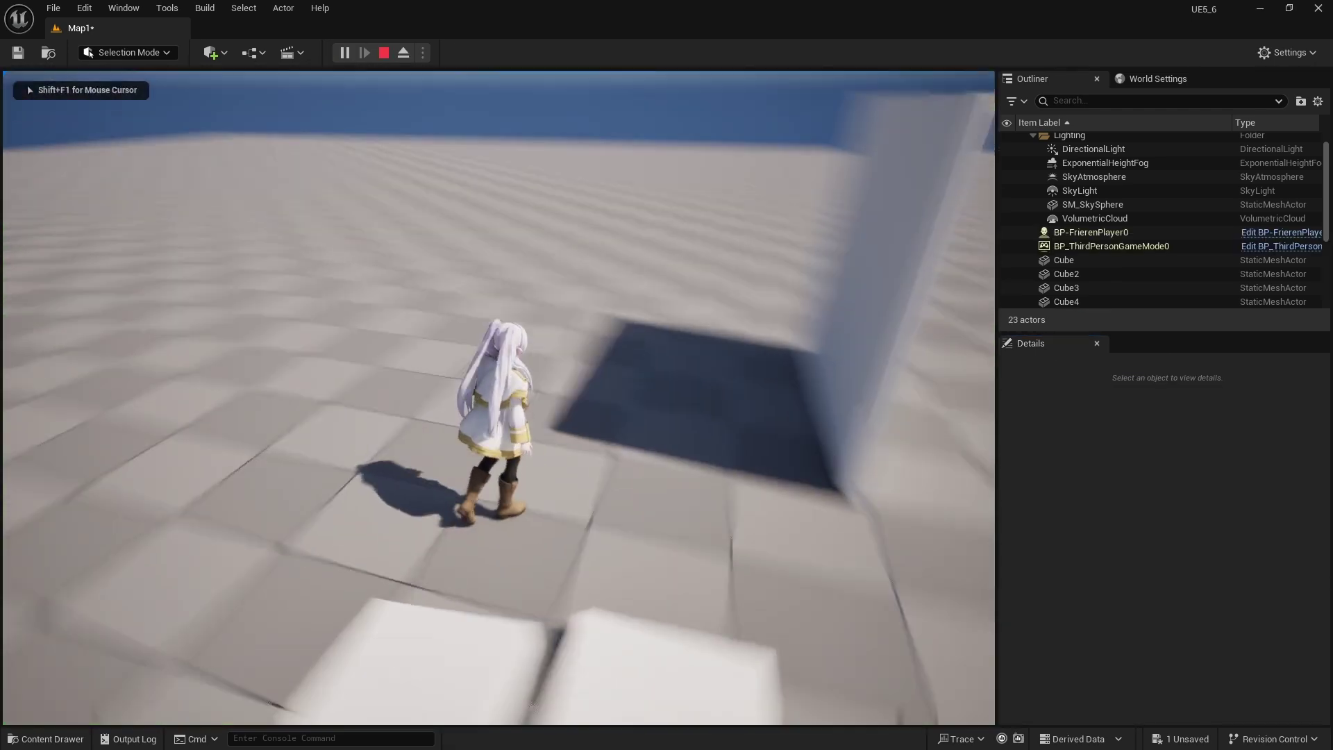
key("s")
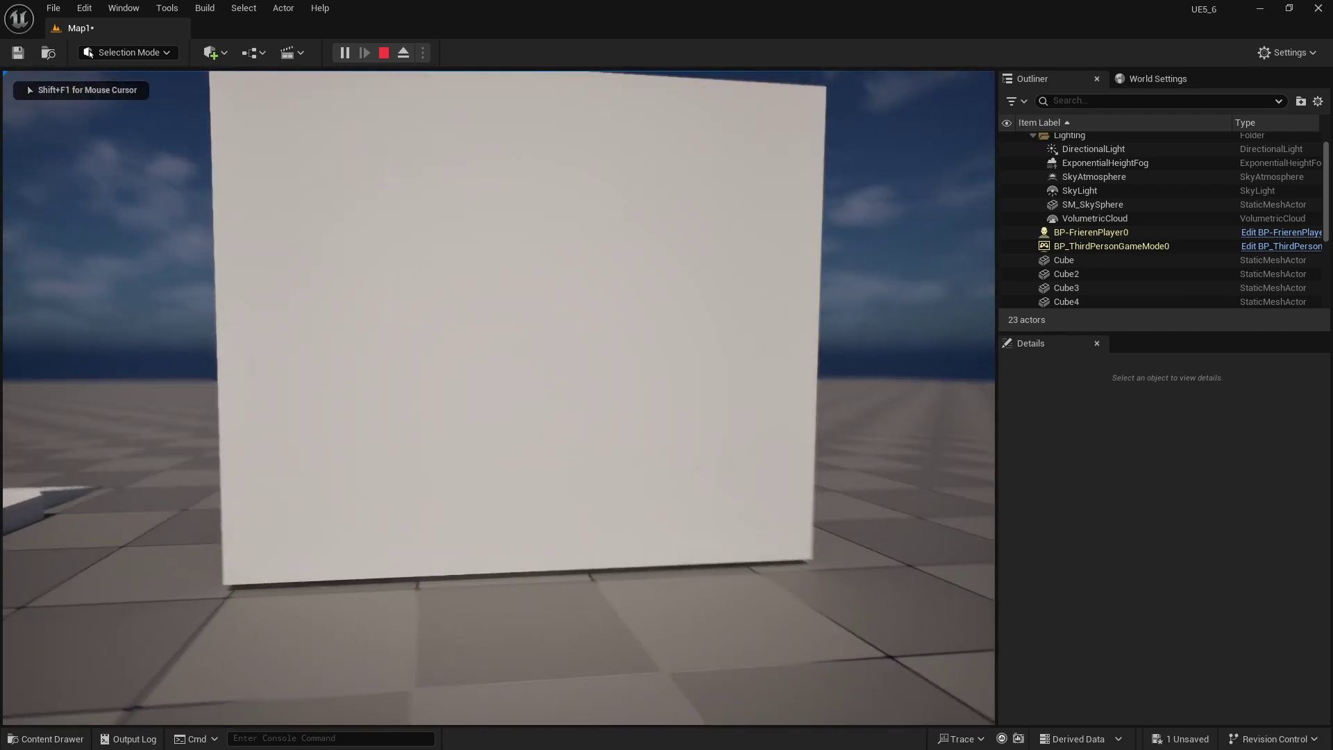
key("w")
key("s")
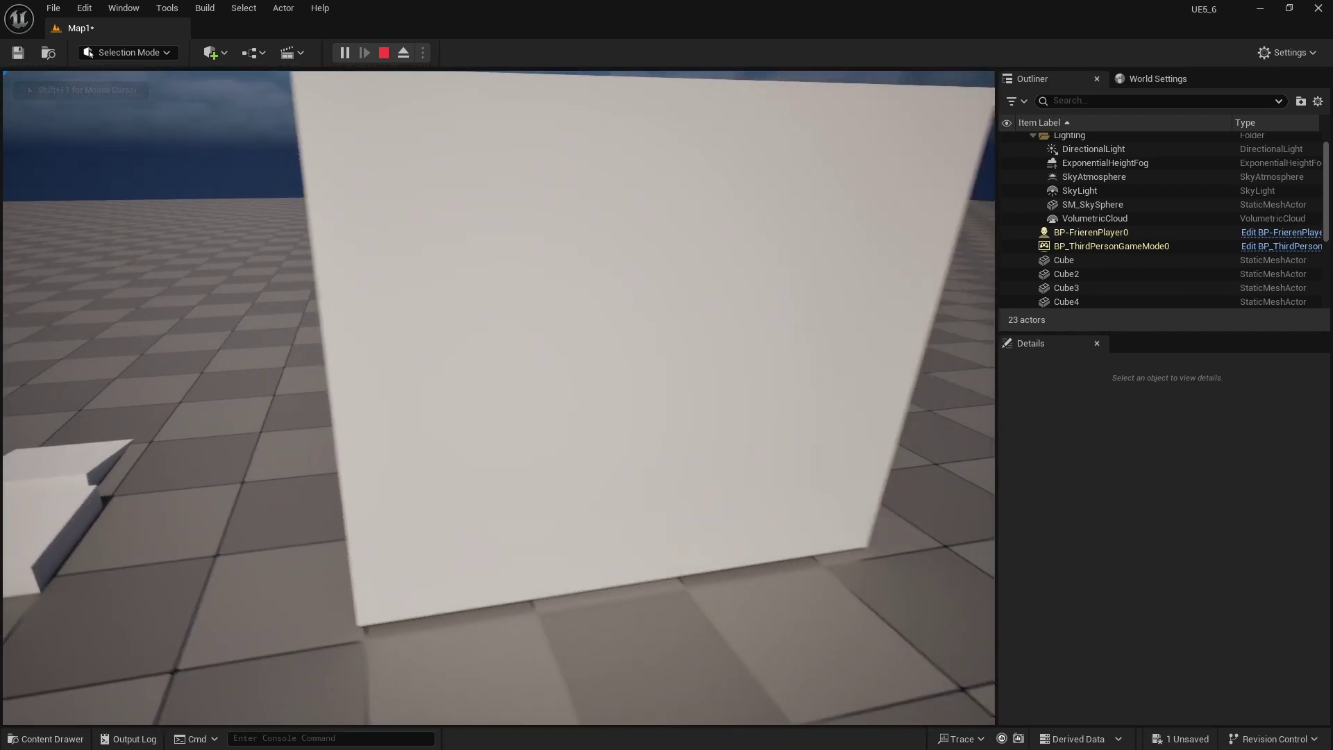
key("w")
key("s")
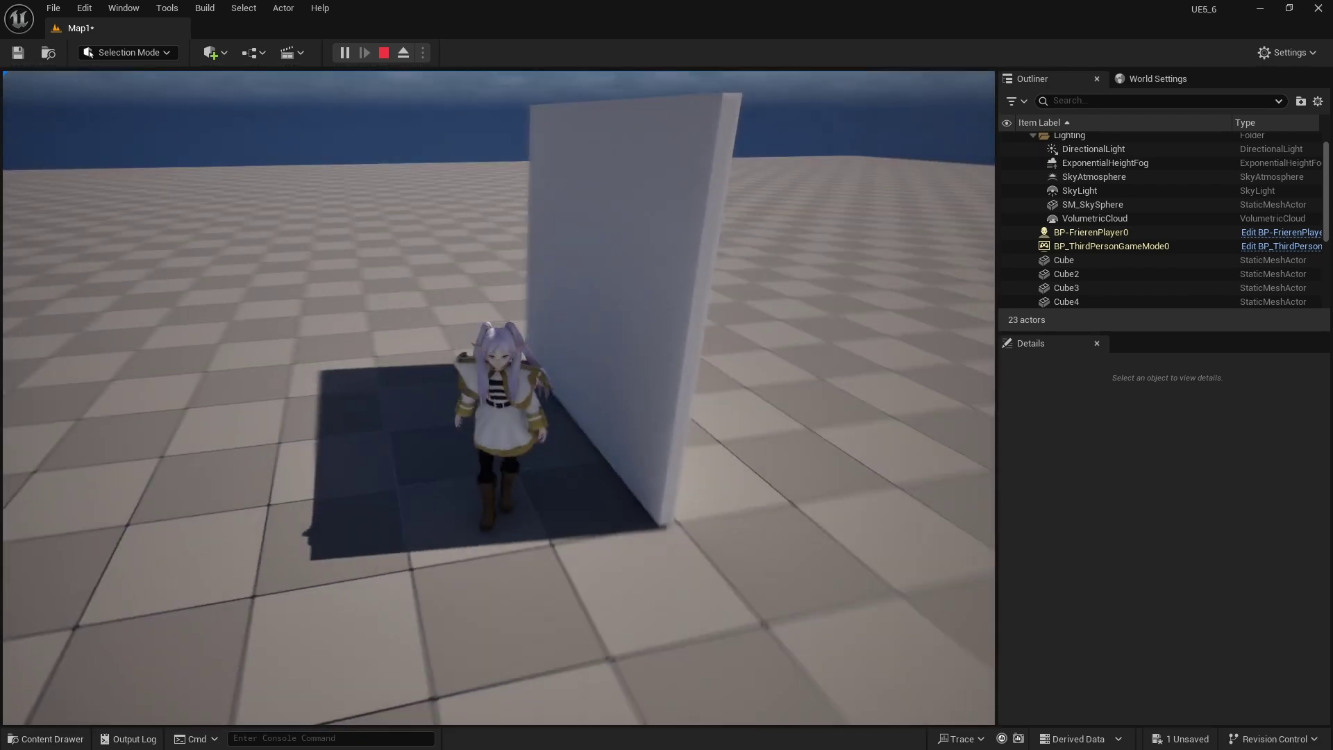
key("w")
key("s")
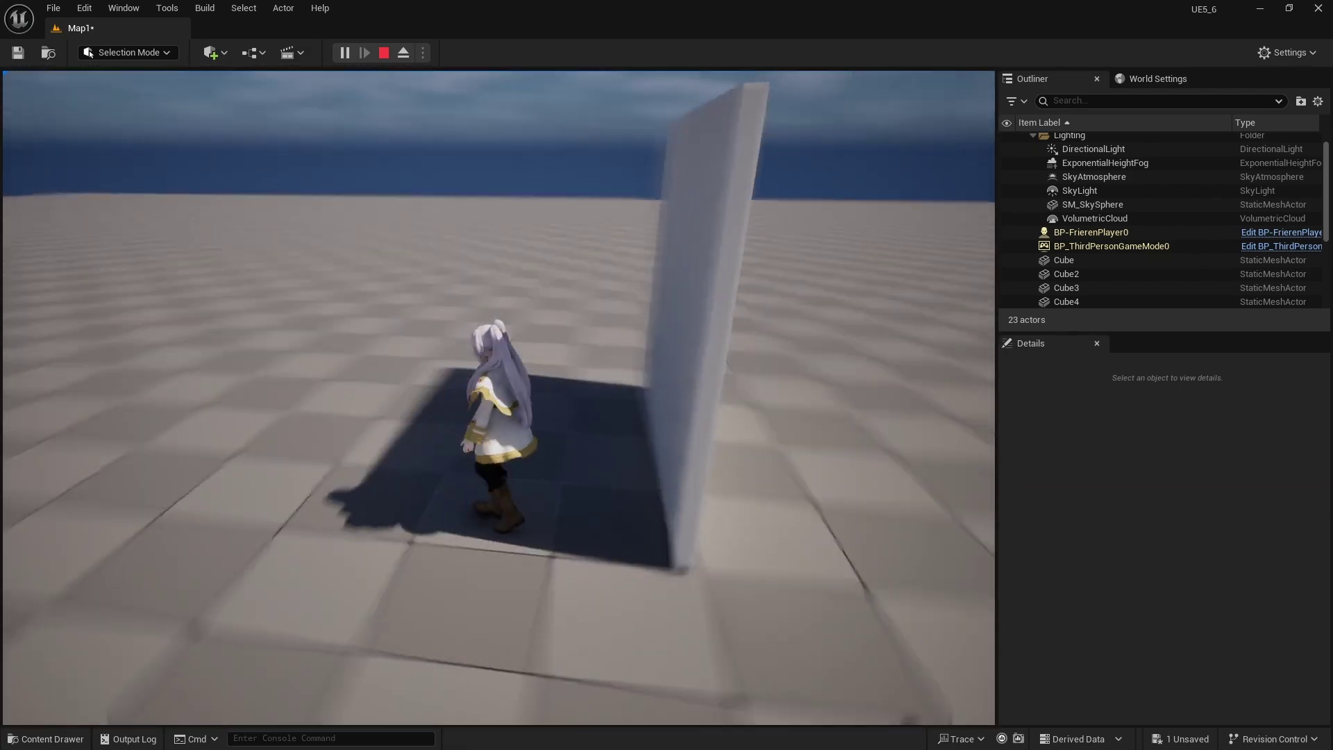
key("w")
key("s")
key("Escape")
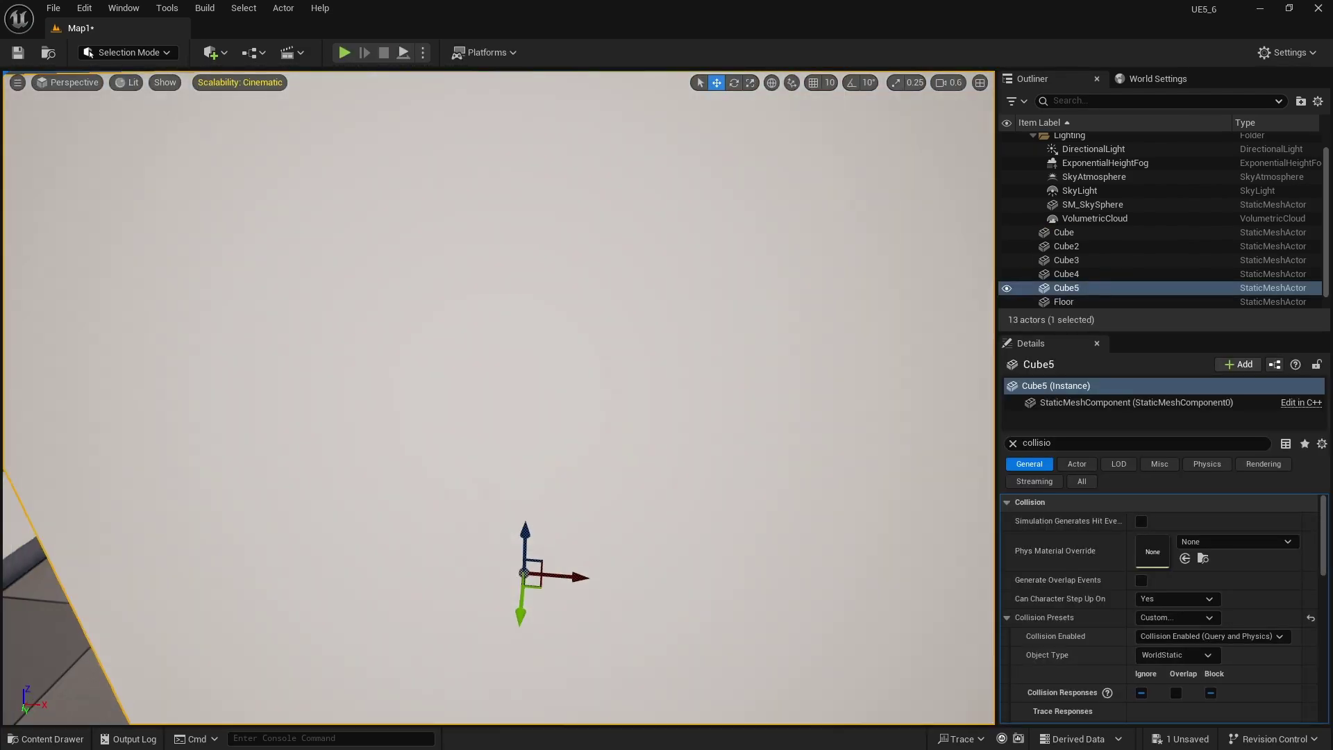
- Create a new material named MM-CamIgnore in the Material folder of Map1
key("s")
right_click_drag(444, 286, 694, 286)
key("a")
right_click_drag(365, 284, 222, 288)
key("d")
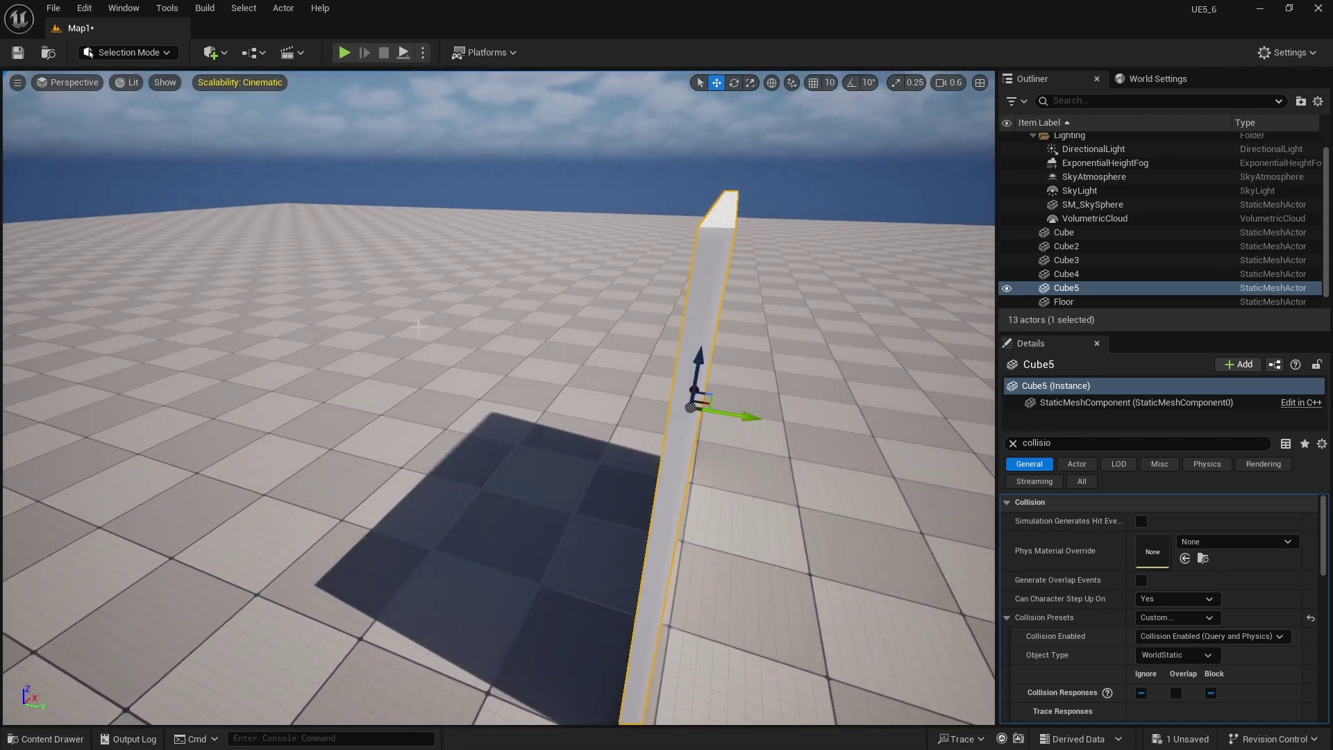
key("ctrl+space")
double_click(265, 603)
right_click(279, 623)
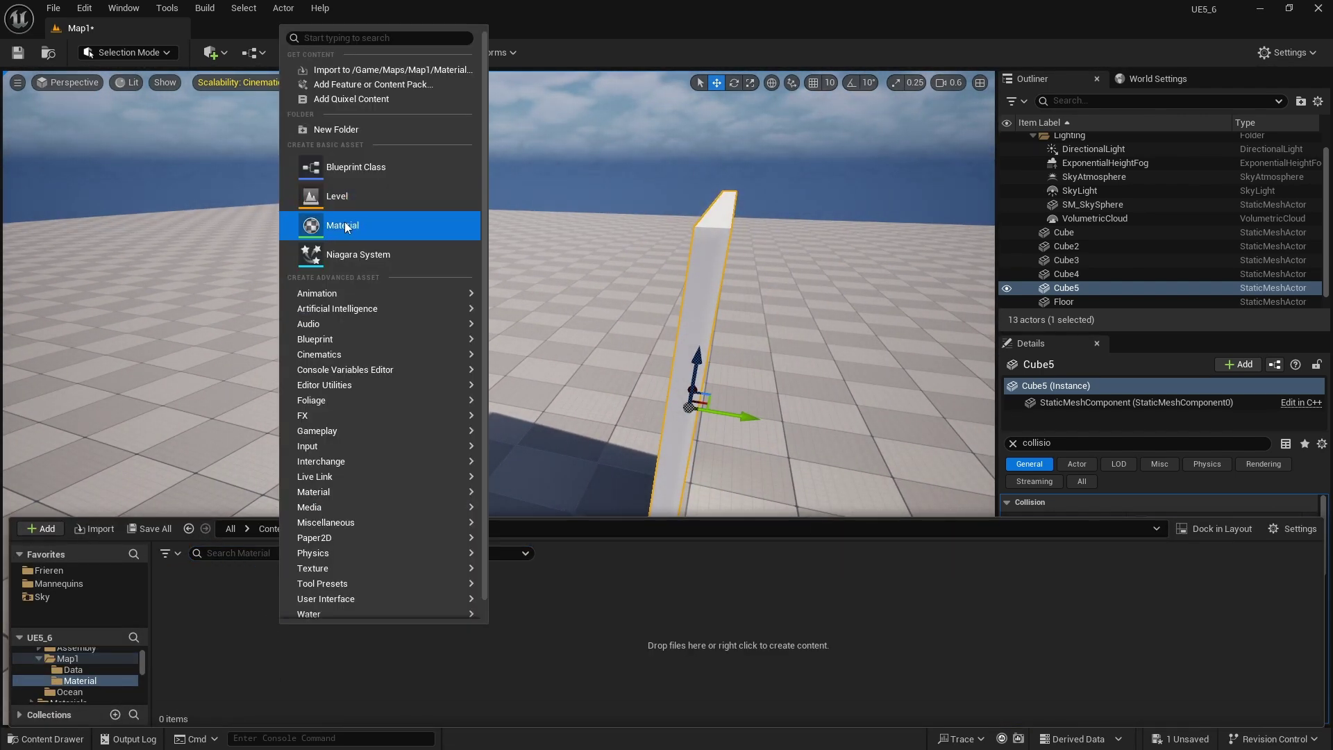
left_click(343, 228)
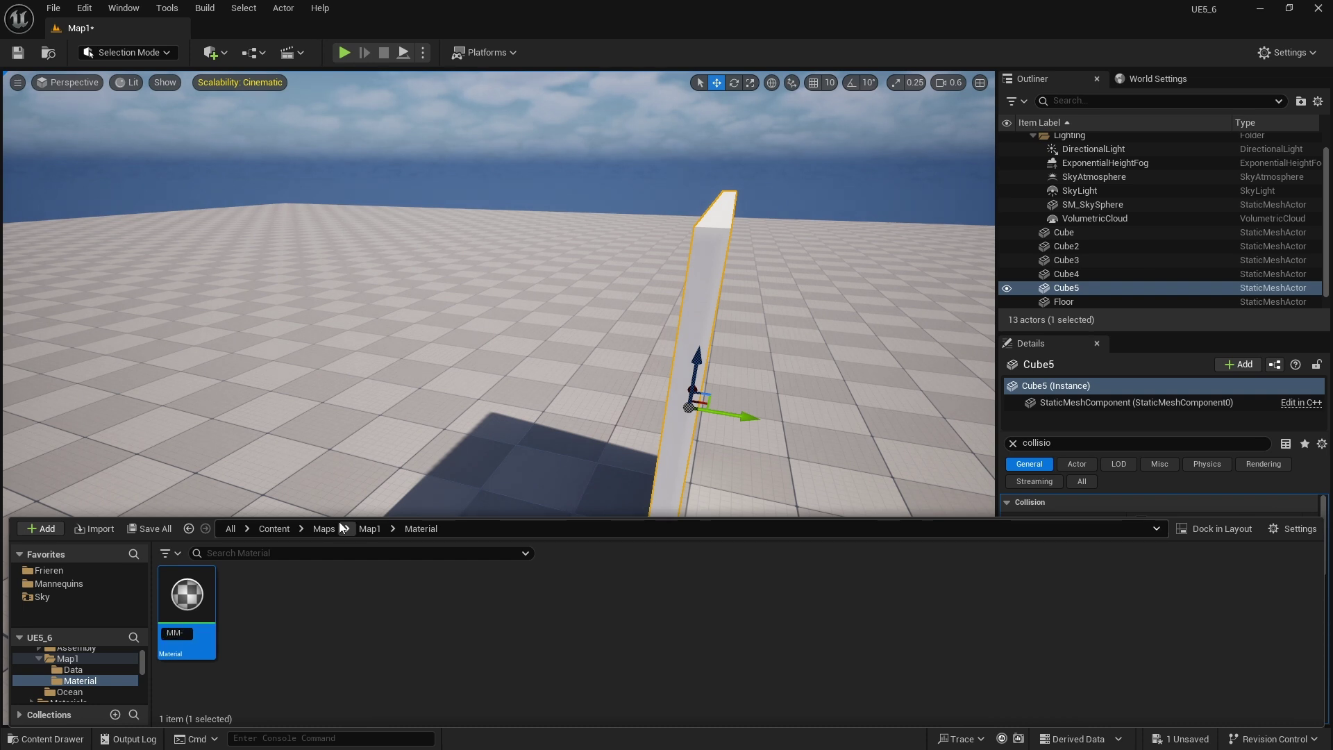
type("MM-CamIgnore")
key("Return")
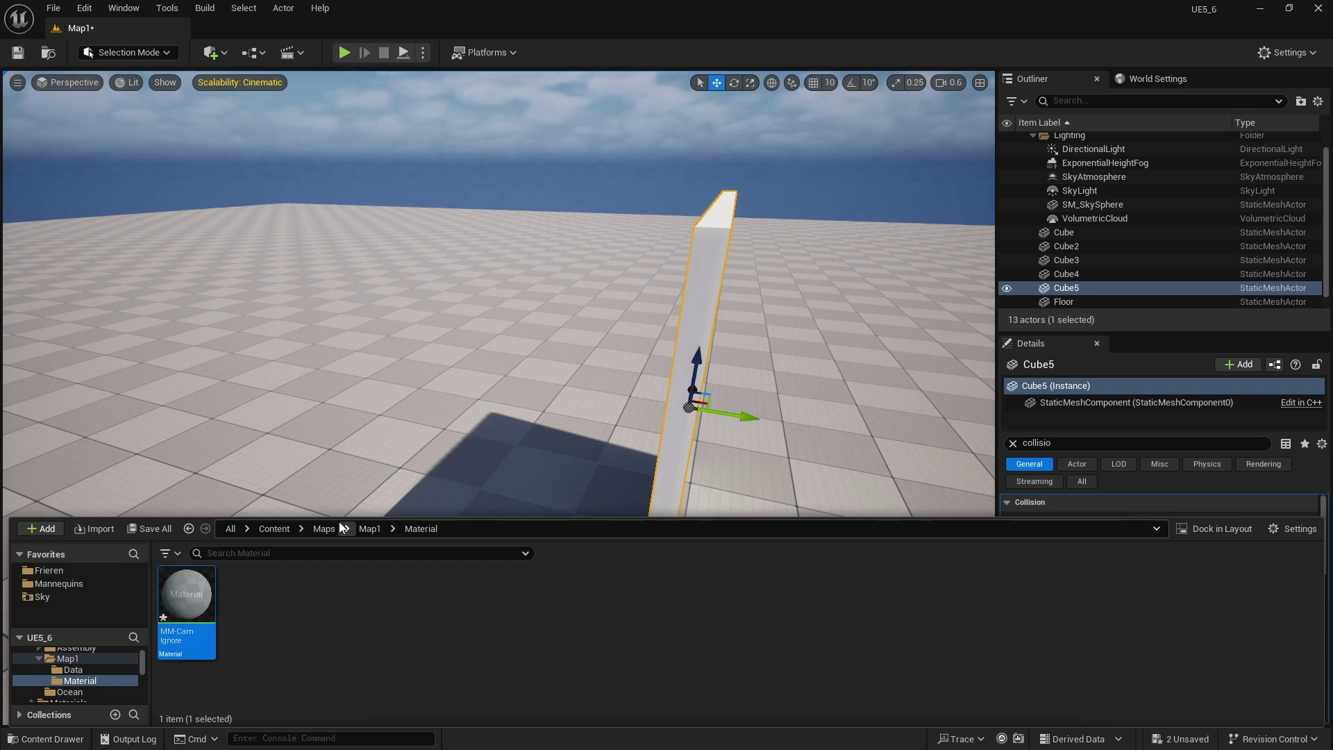
- Open the MM-CamIgnore material for editing and set its blend mode to Masked
double_click(186, 596)
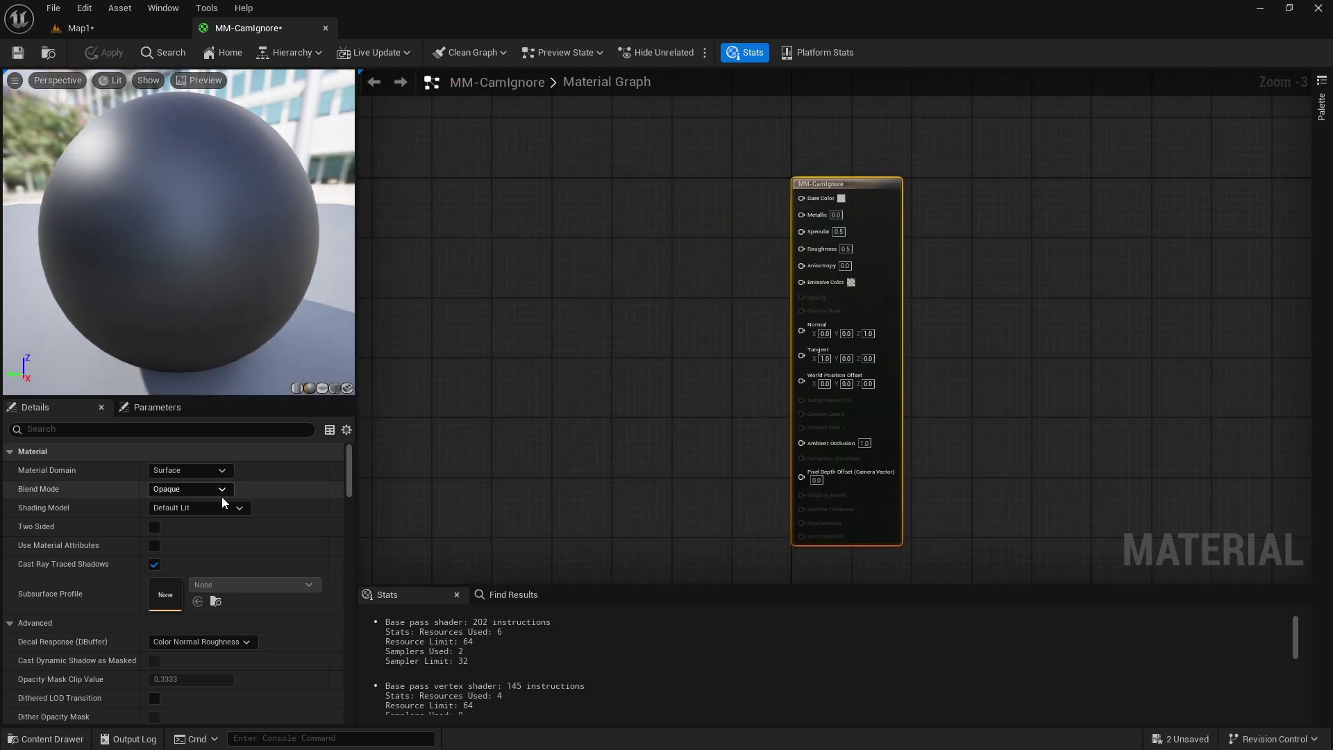
left_click(193, 490)
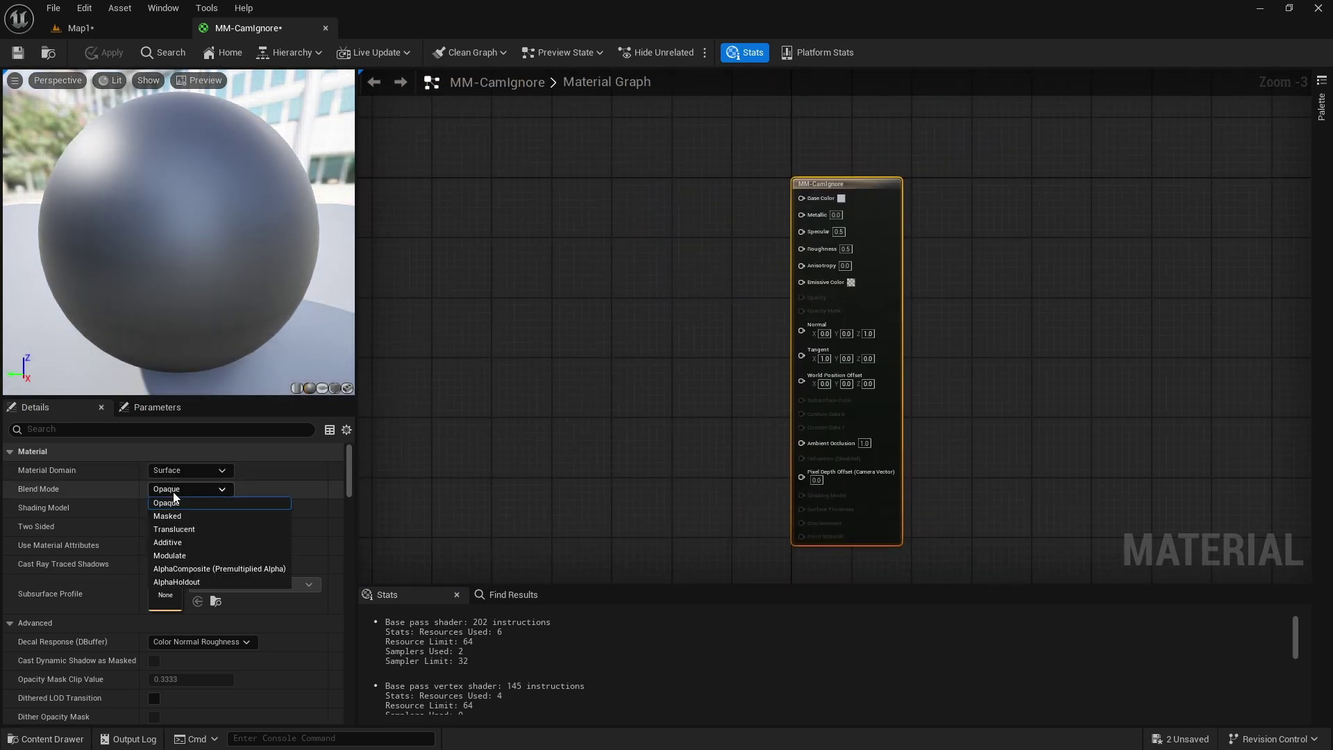
left_click(179, 516)
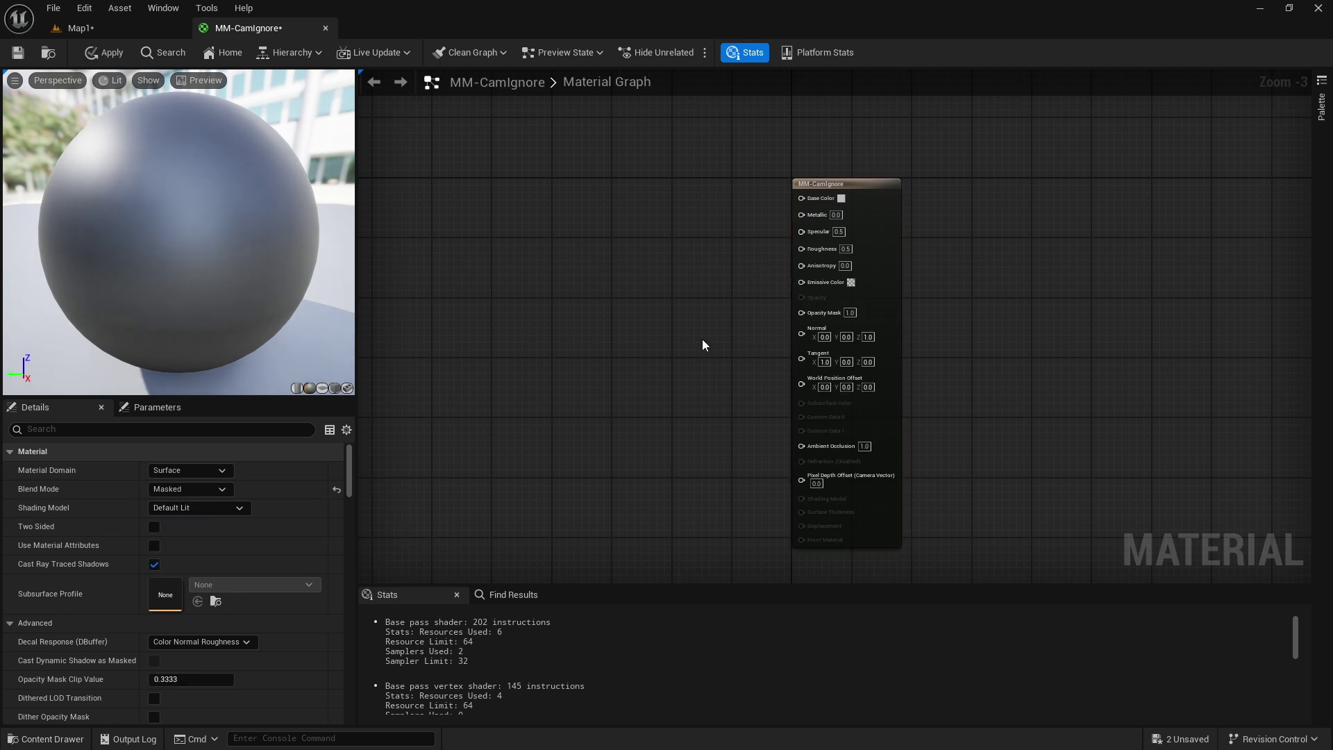
left_click(178, 491)
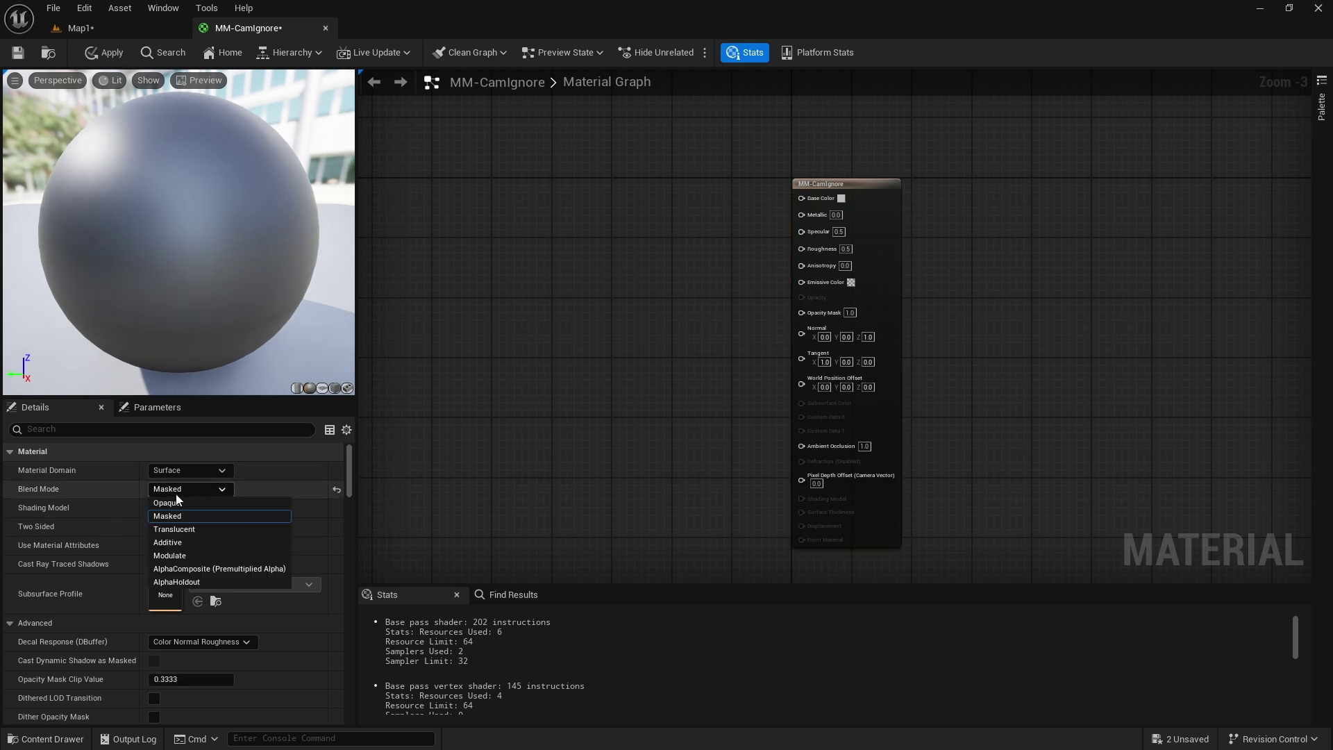
left_click(504, 401)
- Shift the material output node aside and feed its Base Color from a new vector parameter named Color
left_click_drag(836, 191, 986, 178)
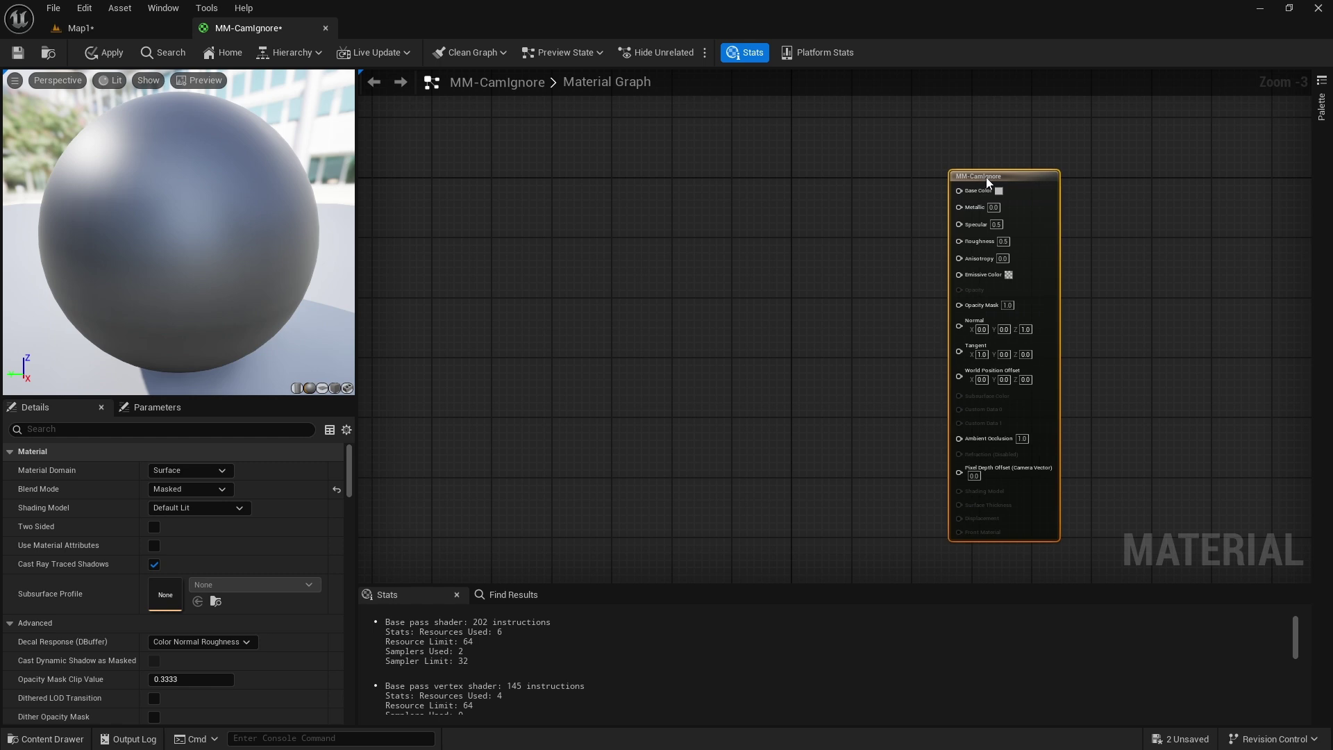
left_click(707, 222)
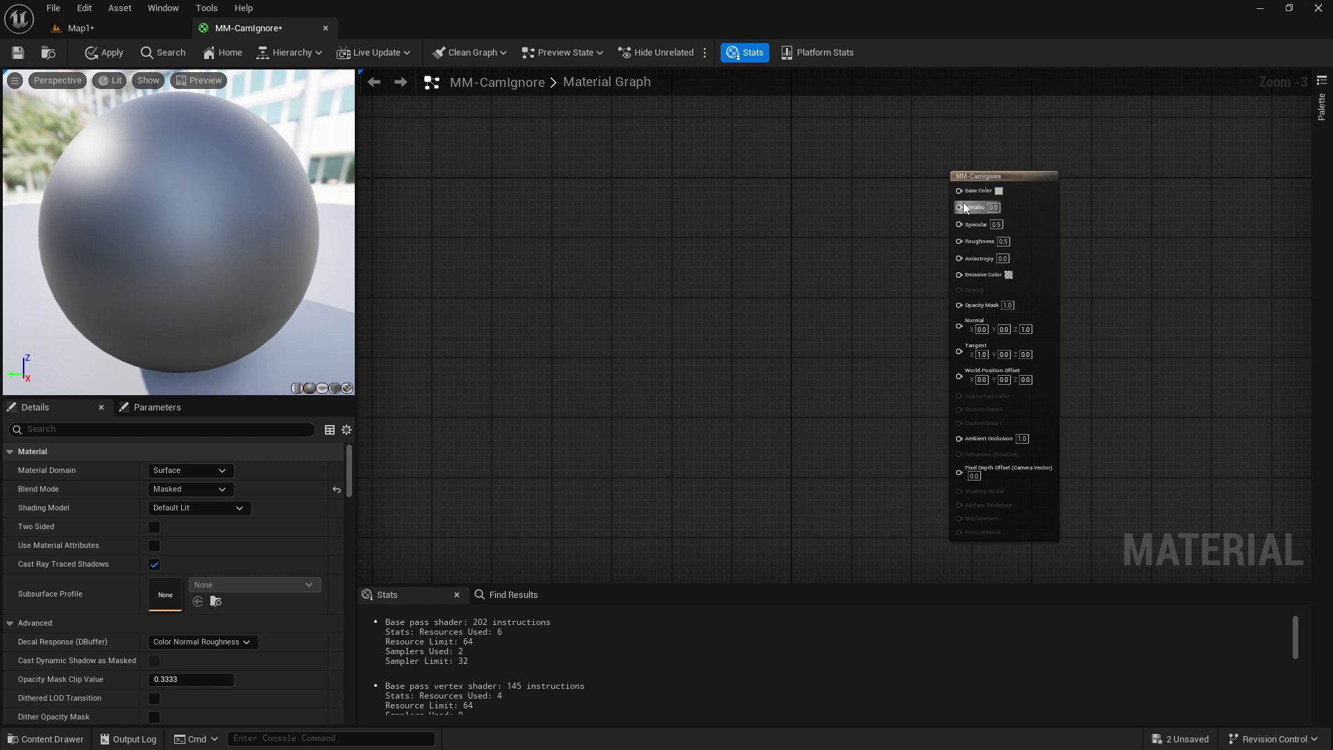
left_click_drag(878, 201, 765, 190)
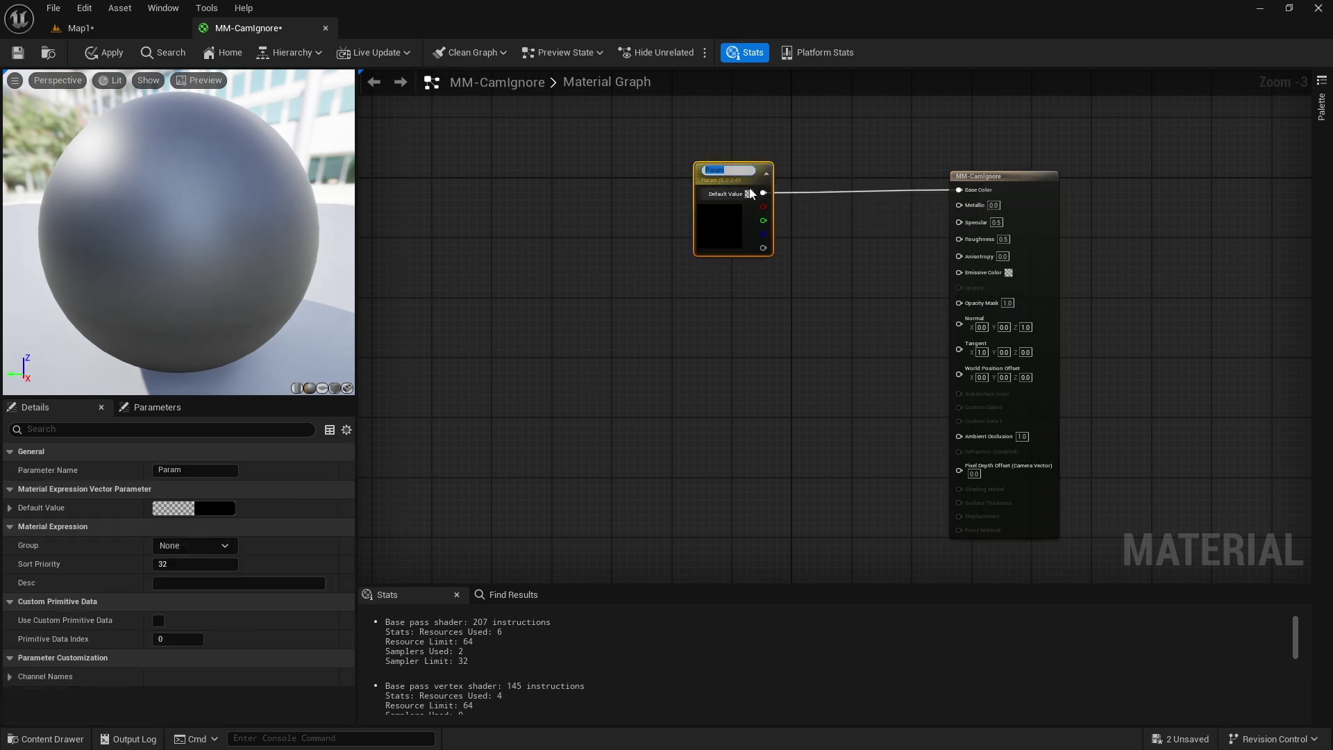
type("Color")
key("Return")
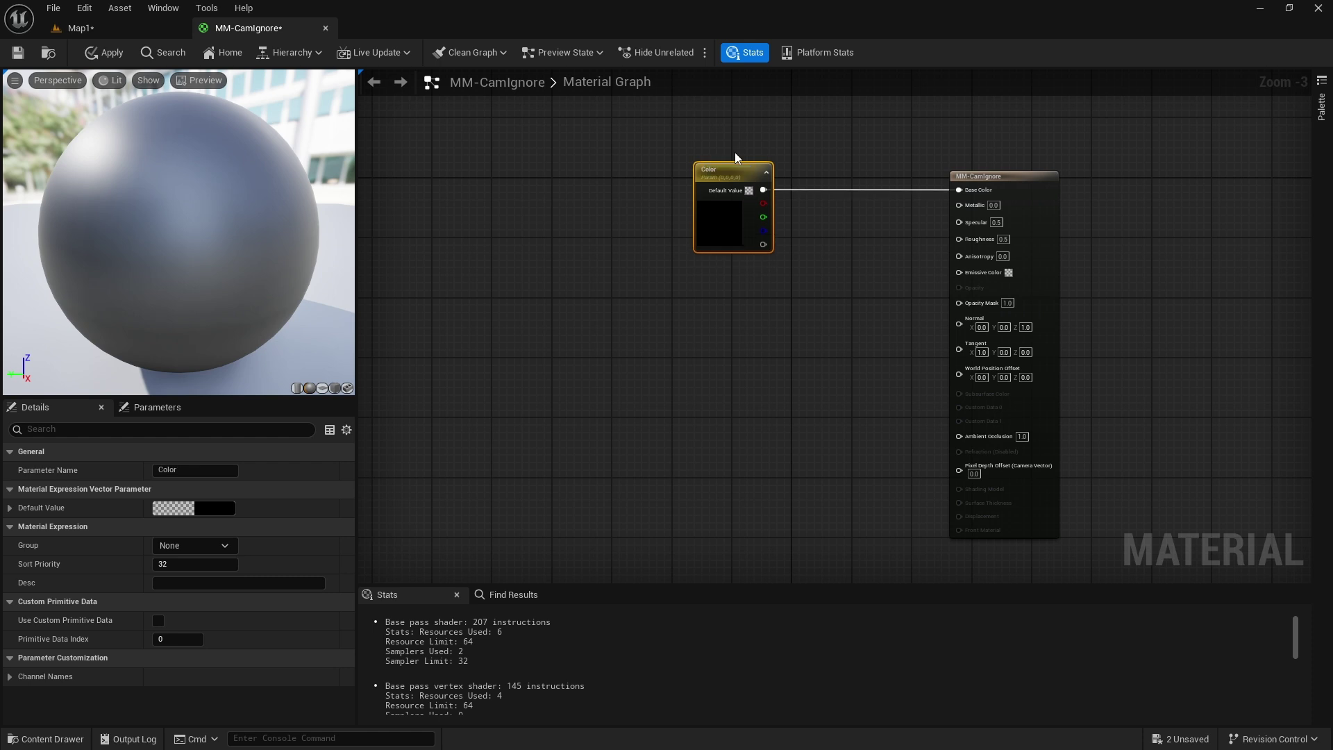
- Set the Color parameter's default value to white
double_click(717, 227)
left_click_drag(920, 347, 923, 254)
left_click(905, 575)
- Examine the Opacity Mask input and view the preview sphere from varying distances and angles
scroll(830, 347, "up", 4)
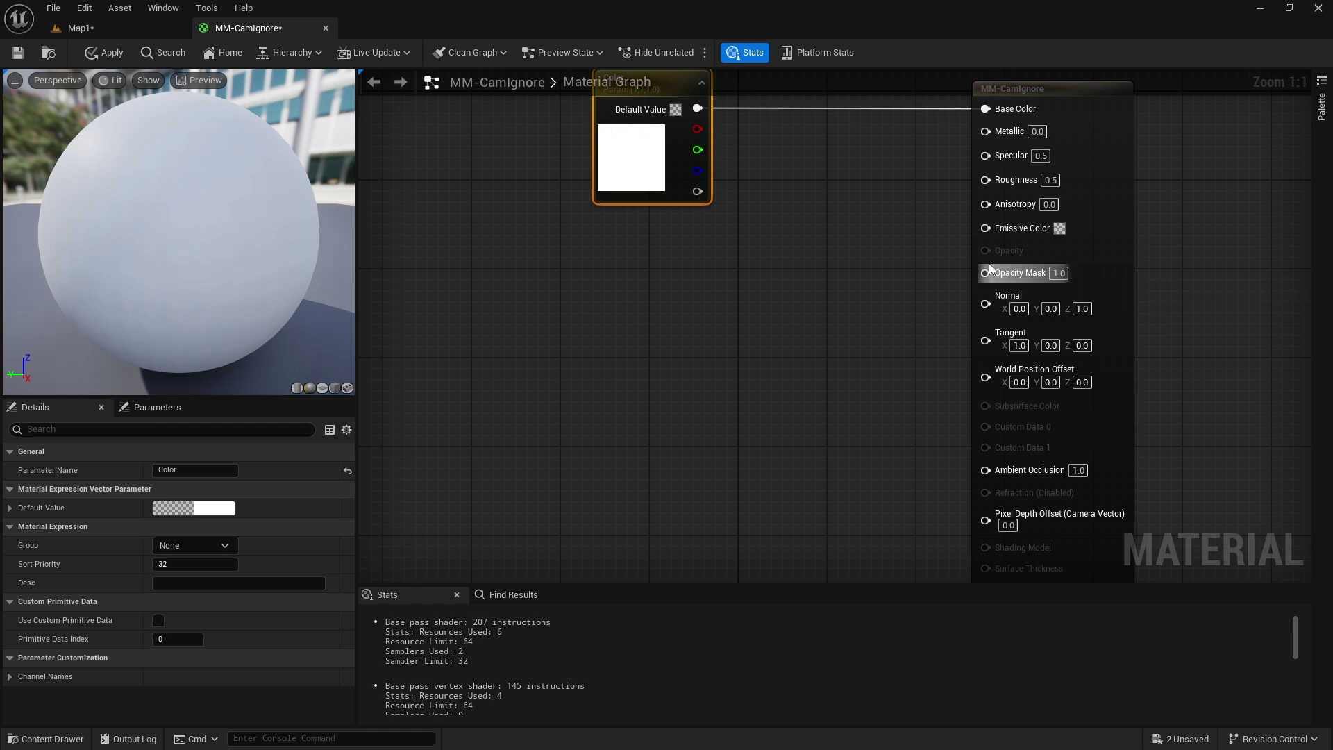
scroll(277, 268, "down", 4)
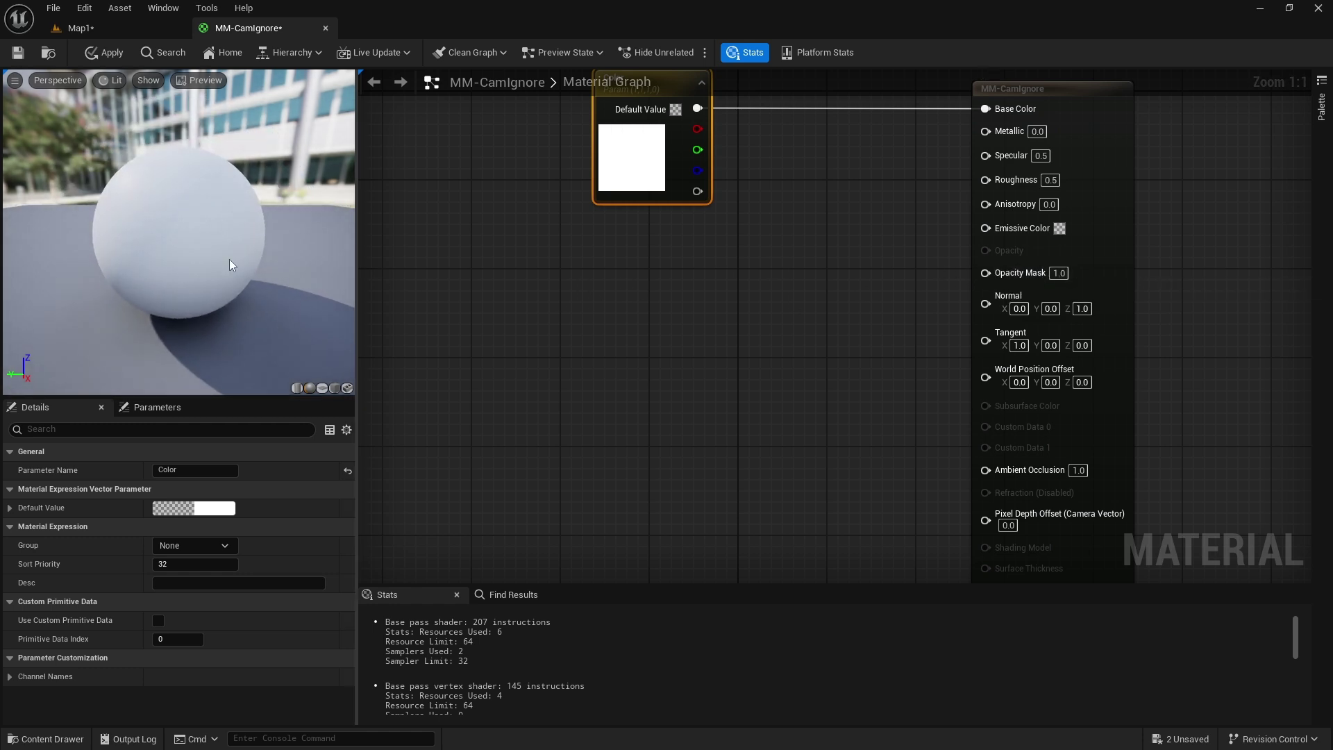
left_click_drag(276, 268, 211, 265)
right_click_drag(211, 265, 211, 306)
scroll(179, 232, "up", 6)
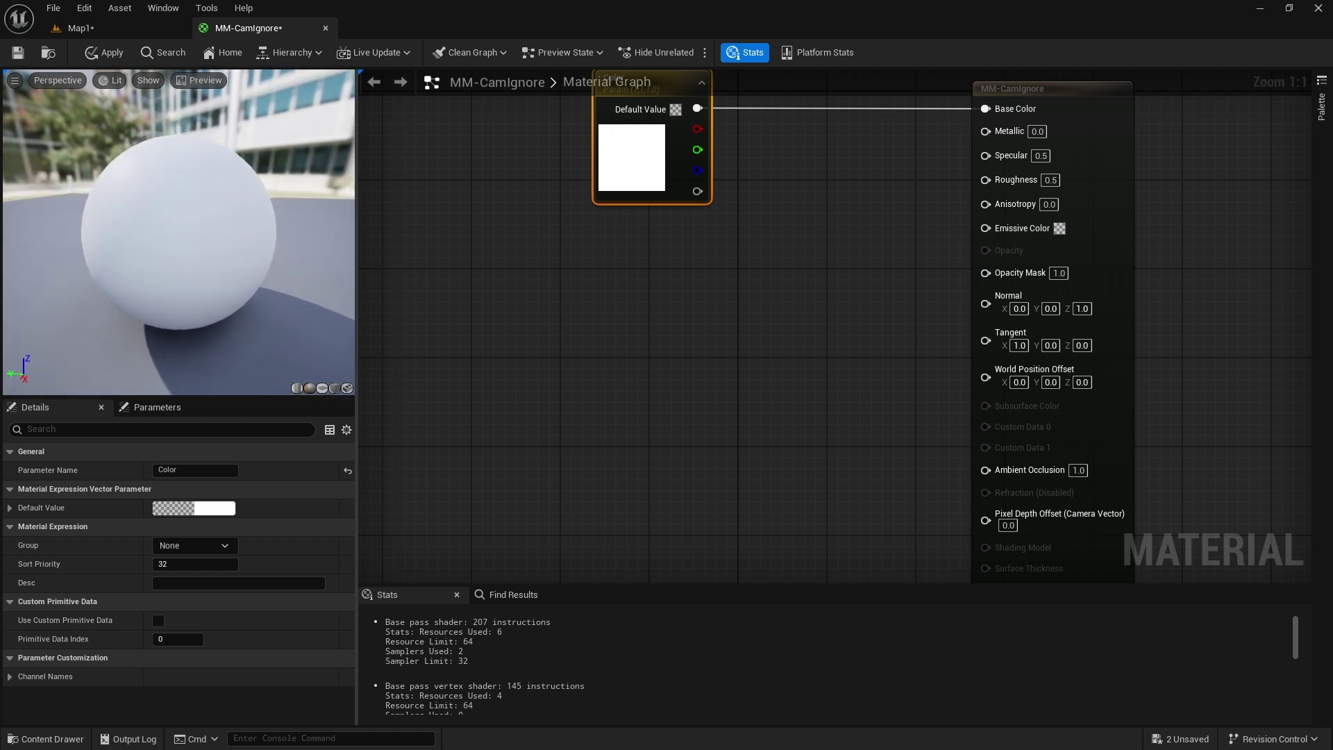
scroll(178, 232, "down", 4)
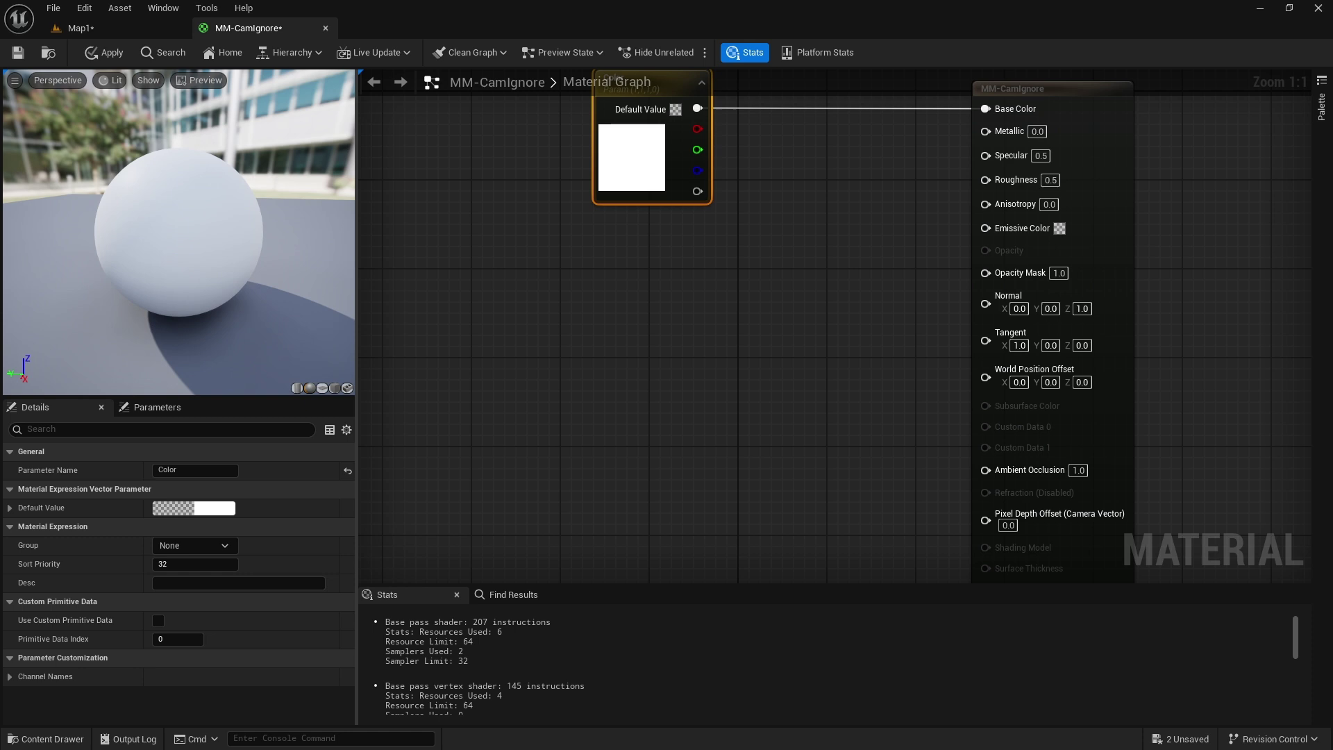
scroll(179, 232, "up", 1)
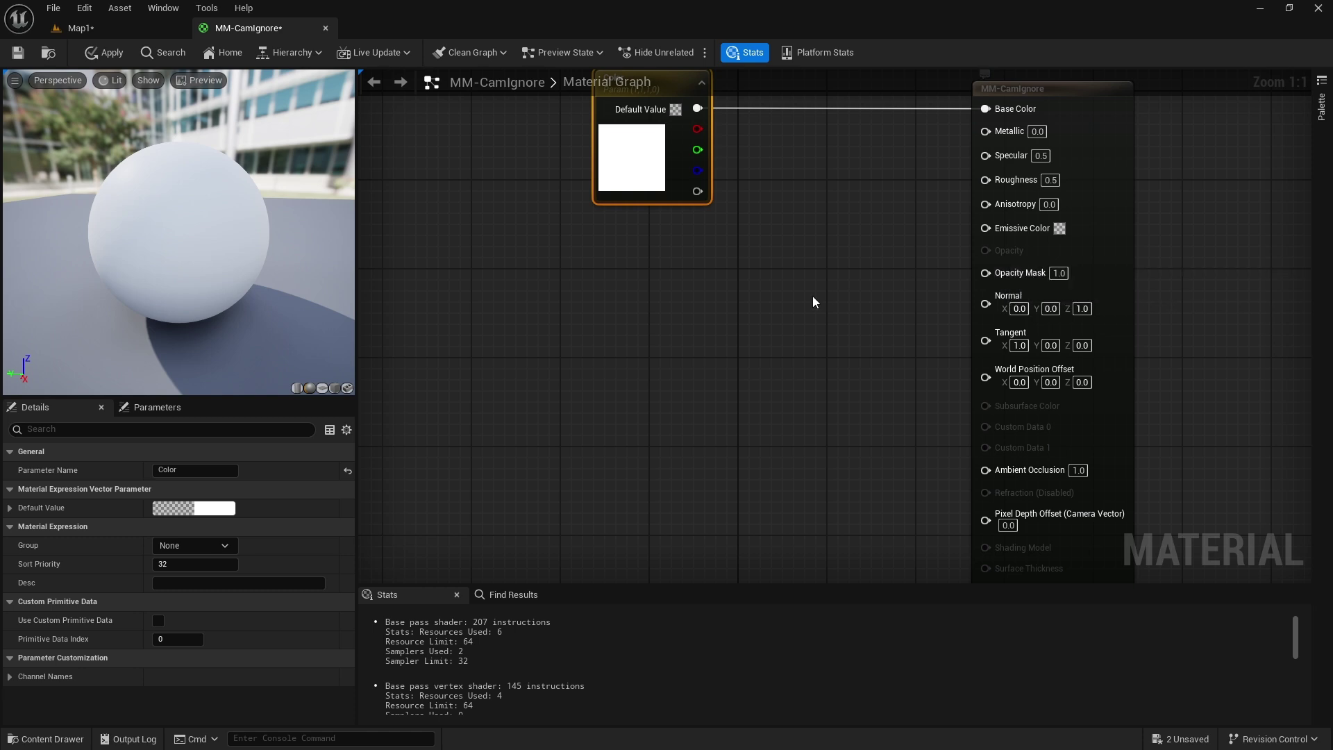
mouse_move(762, 297)
right_mouse_down()
mouse_move(776, 280)
mouse_move(762, 283)
right_mouse_up()
right_click_drag(541, 307, 633, 298)
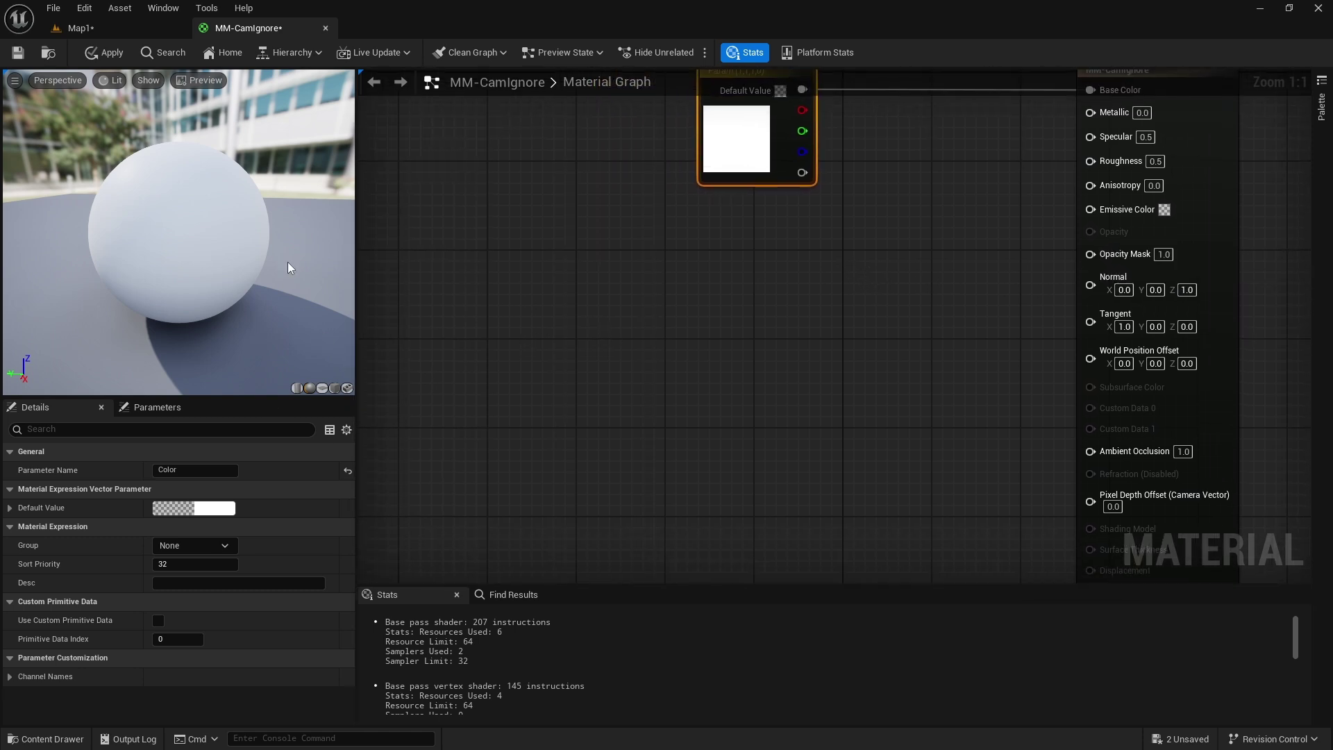
right_click_drag(348, 276, 348, 312)
scroll(178, 231, "up", 1)
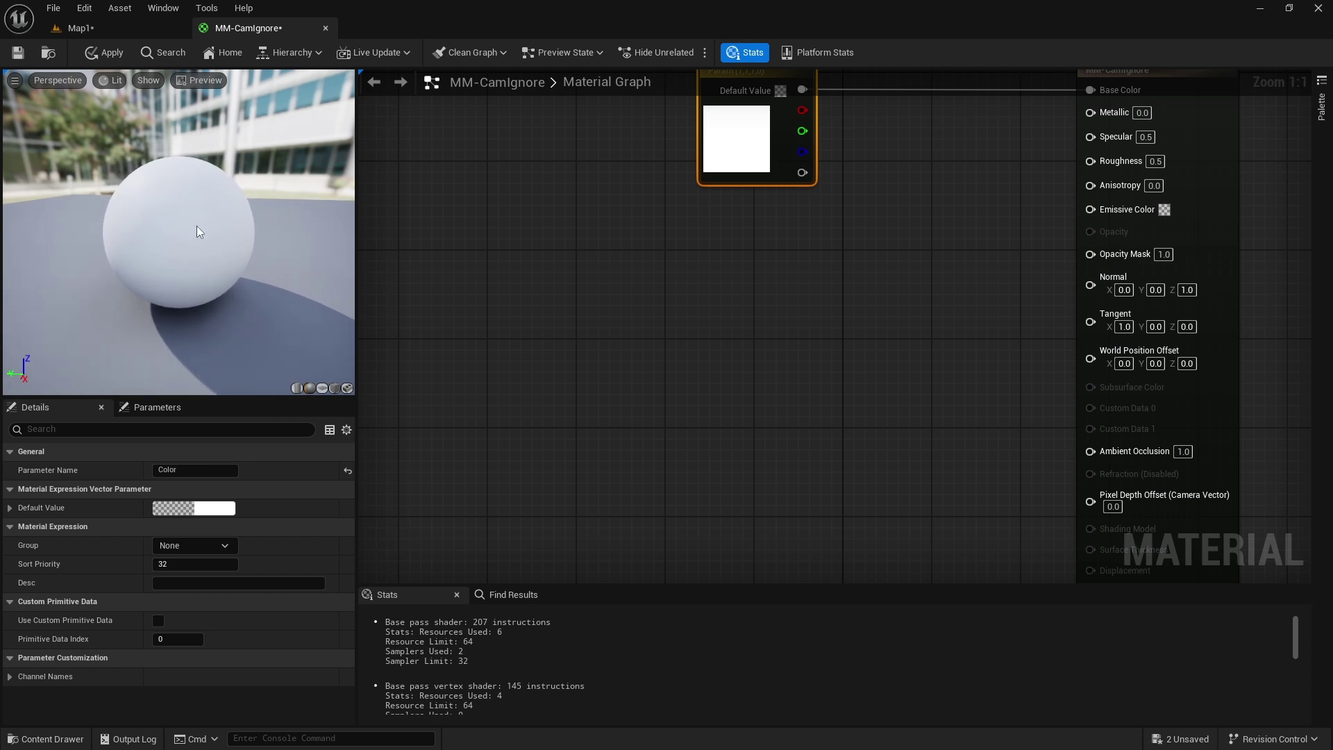
- Add a Camera Position node to the empty graph area before the Color parameter
right_click_drag(463, 288, 556, 301)
right_click(424, 298)
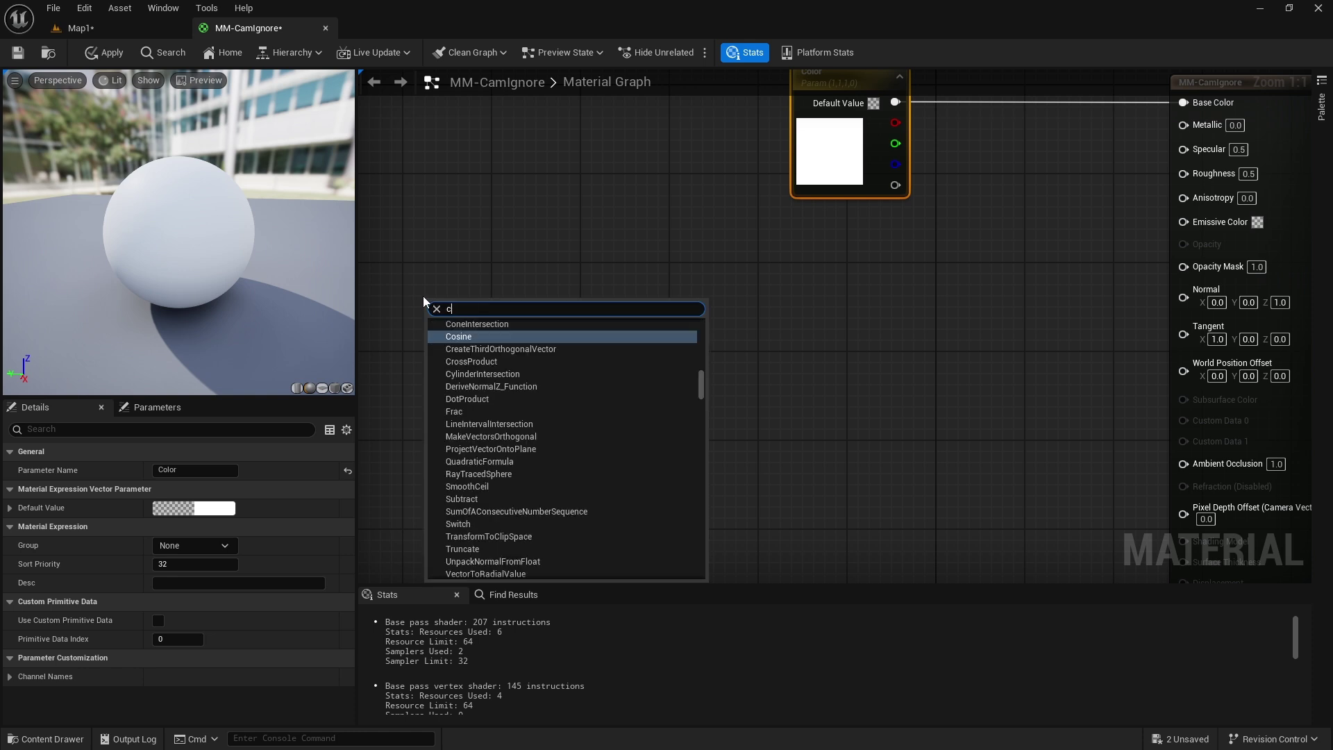
type("camera")
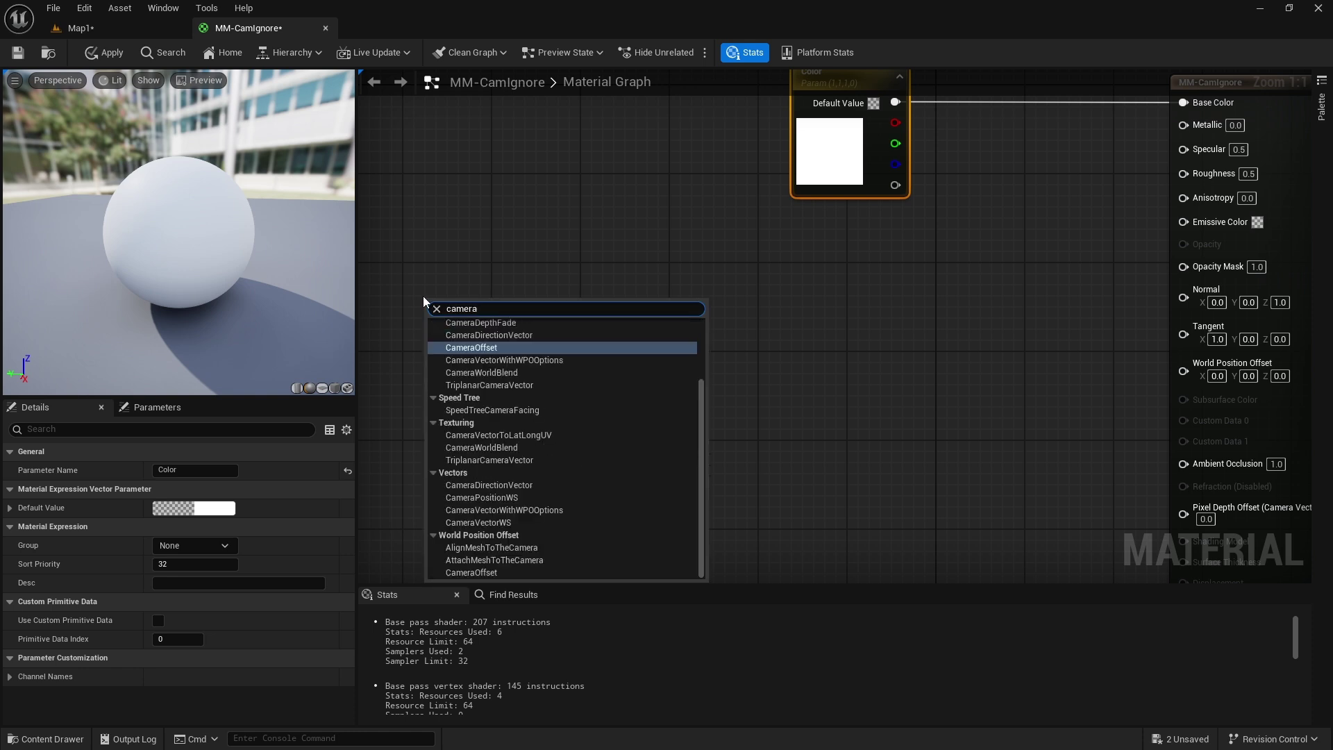
type(" po")
left_click(515, 336)
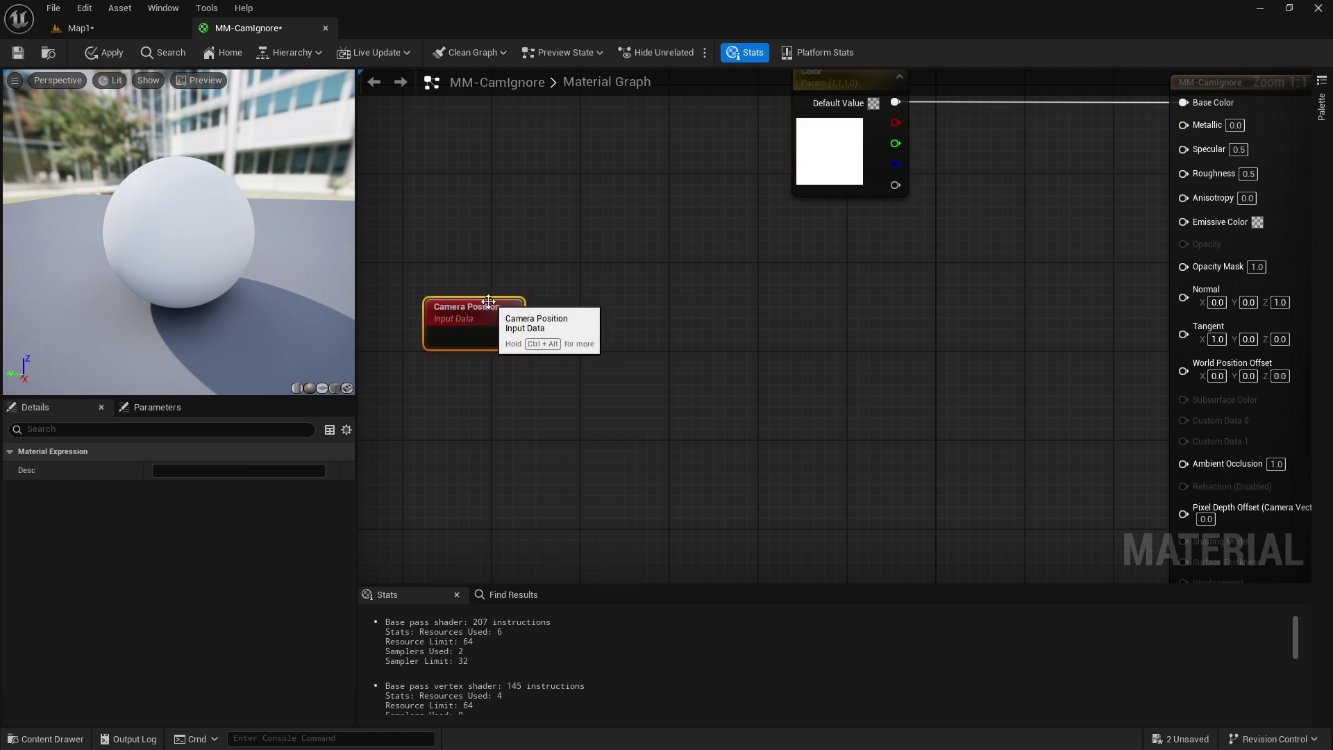
- Add an Absolute World Position node below the Camera Position node
right_click(465, 366)
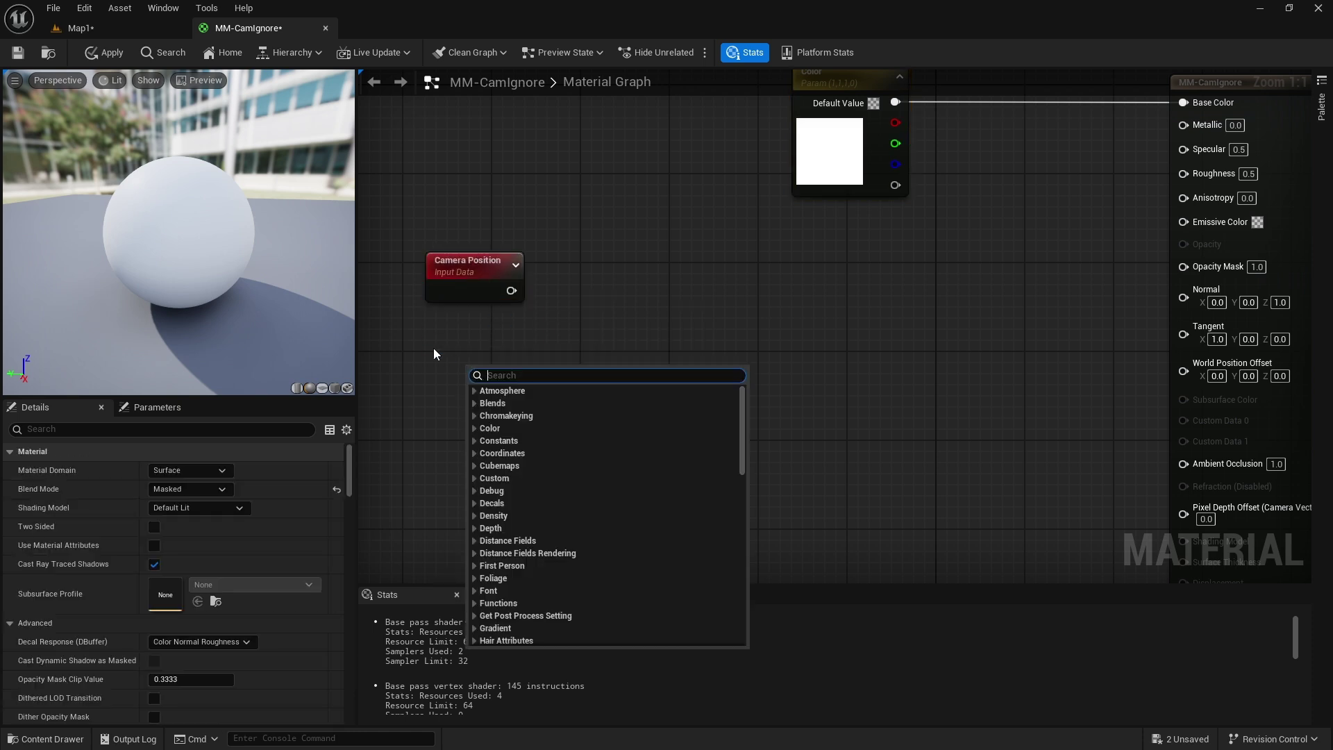
left_click(223, 227)
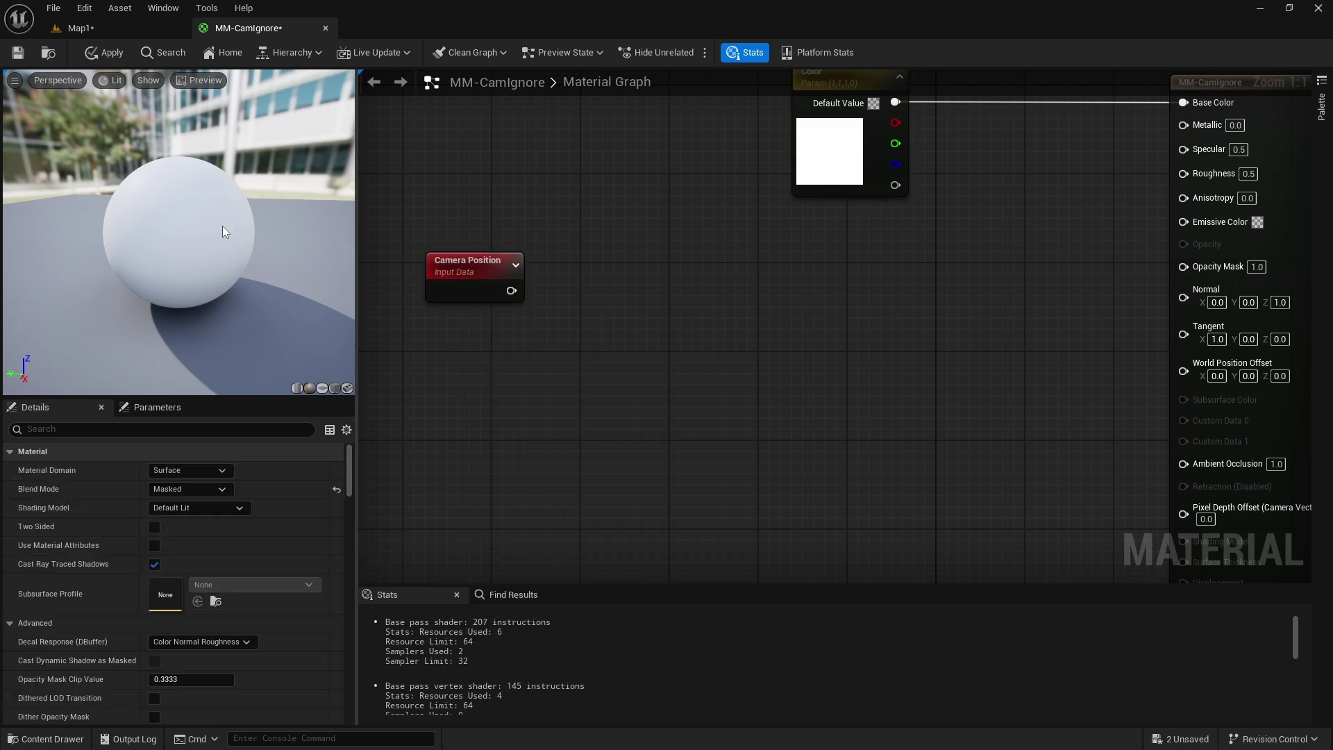
right_click(443, 354)
type("wor")
key("Down")
key("Return")
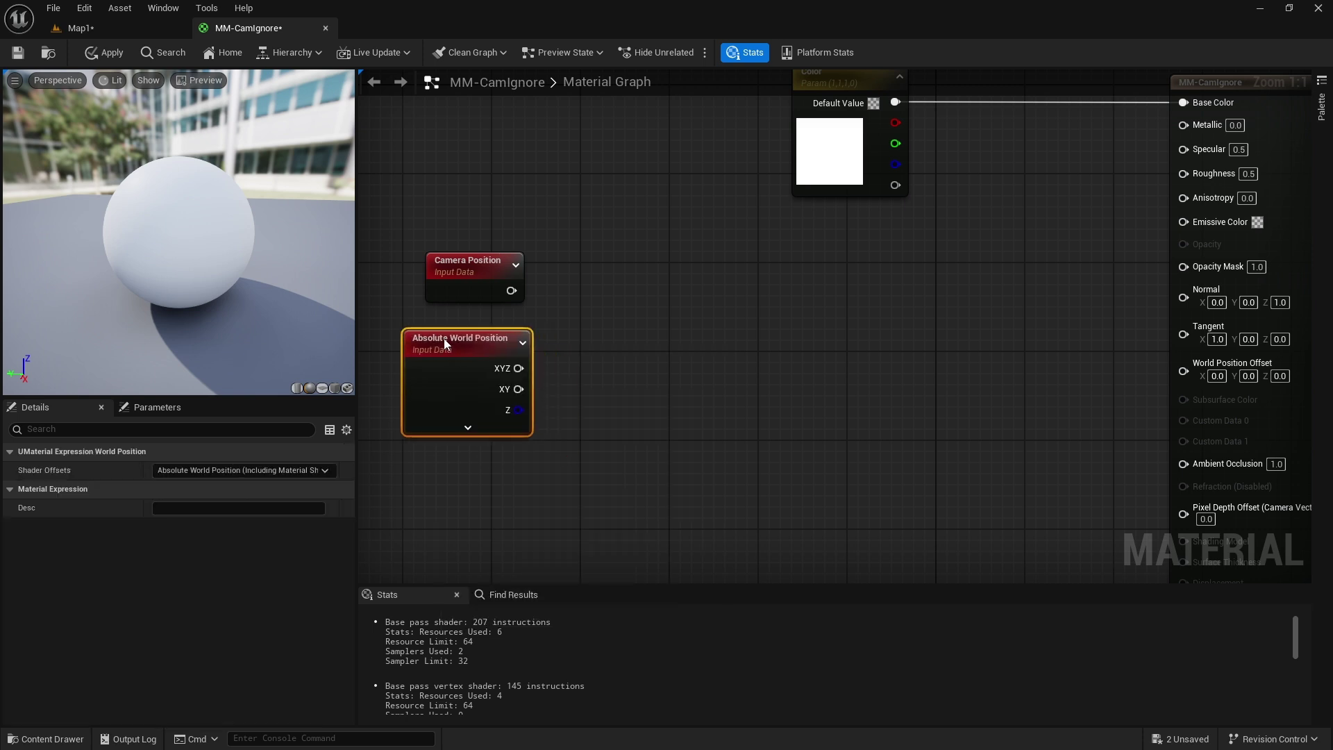
- Add a Subtract node with Camera Position as A and the Absolute World Position XYZ output as B
left_click(606, 295)
left_click_drag(511, 290, 187, 231)
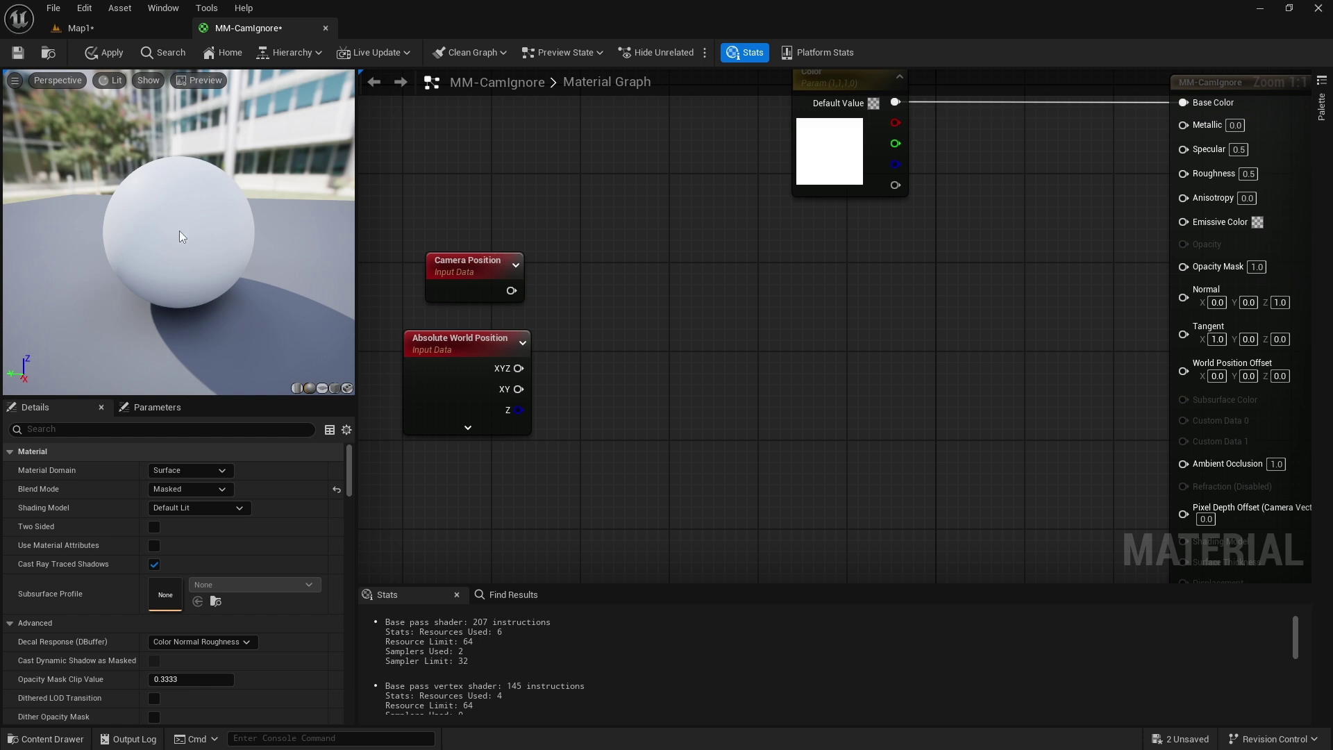
left_click_drag(510, 292, 565, 289)
key("s")
left_click(597, 278)
key("ctrl+z")
type("s")
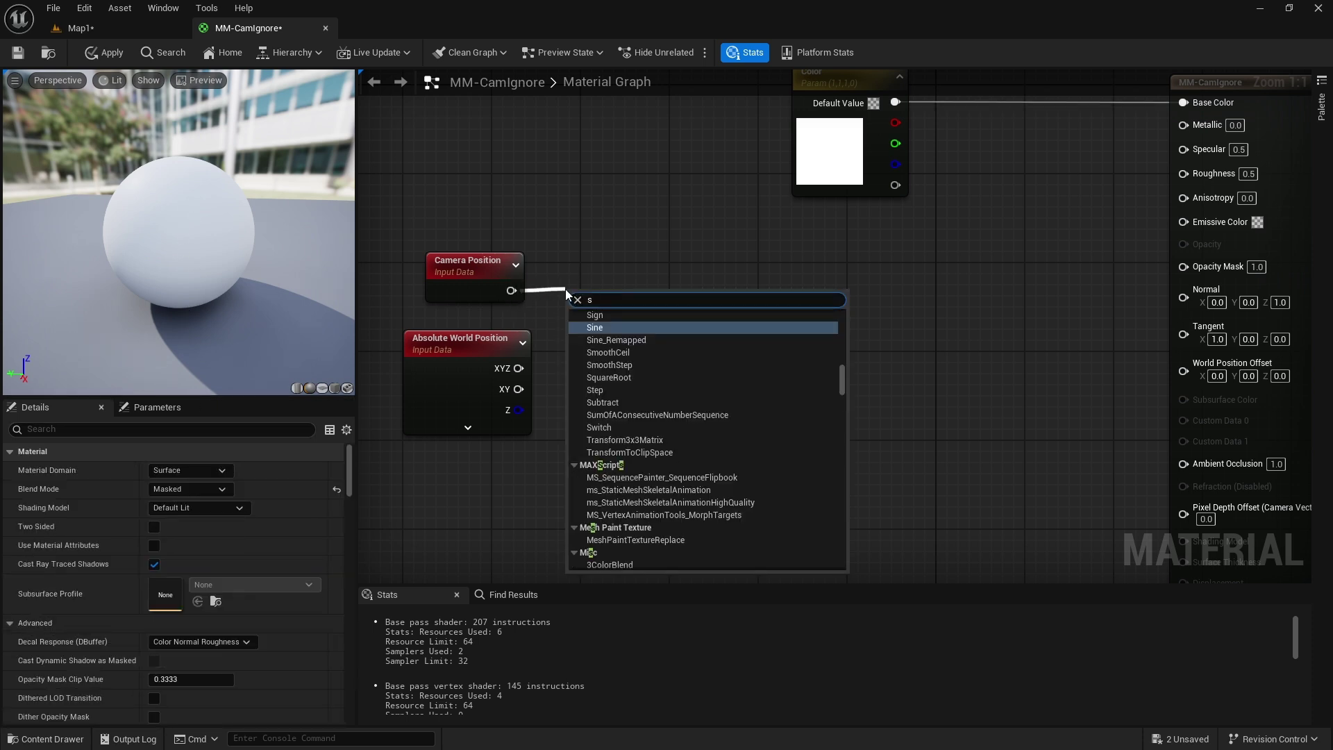
type("ub")
key("Return")
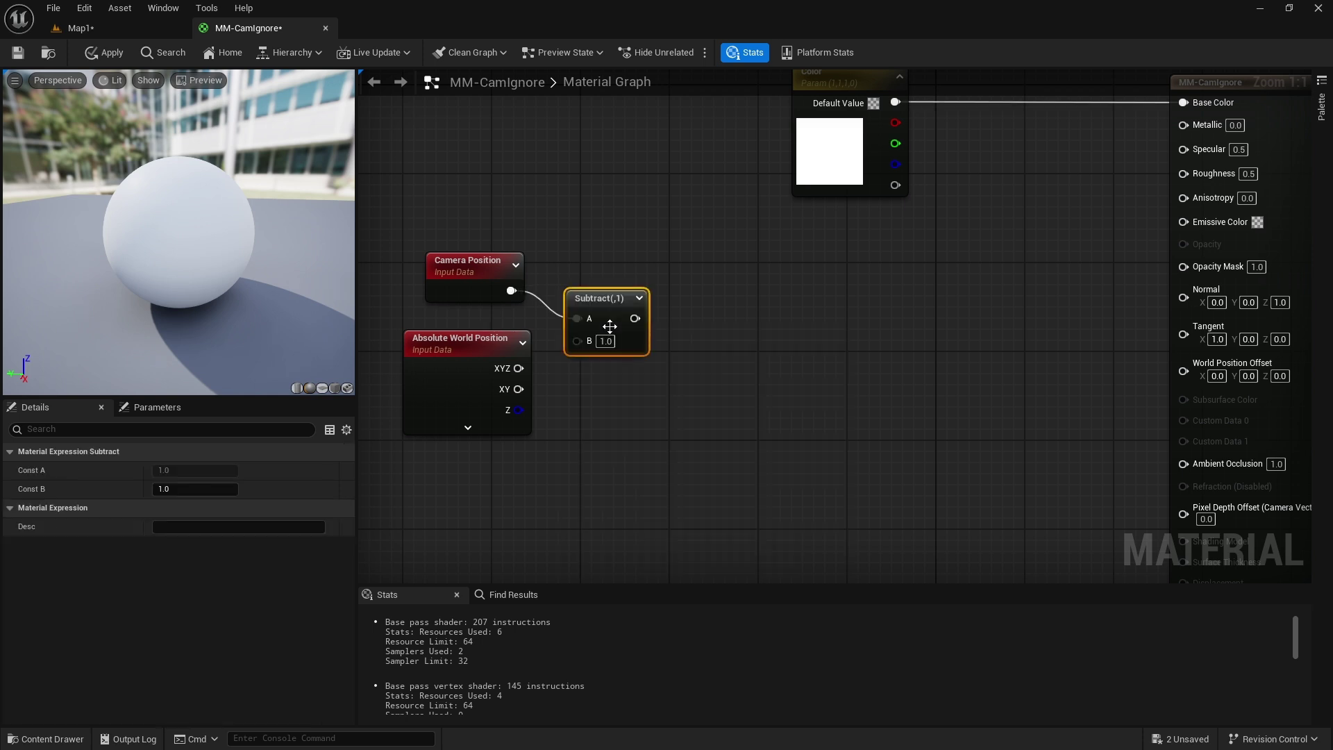
left_click(535, 349)
- Feed the Subtract result into a new Length node and inspect the preview sphere from different distances
left_click_drag(594, 317, 699, 275)
left_click(573, 227)
type("len")
key("Return")
left_click(690, 218)
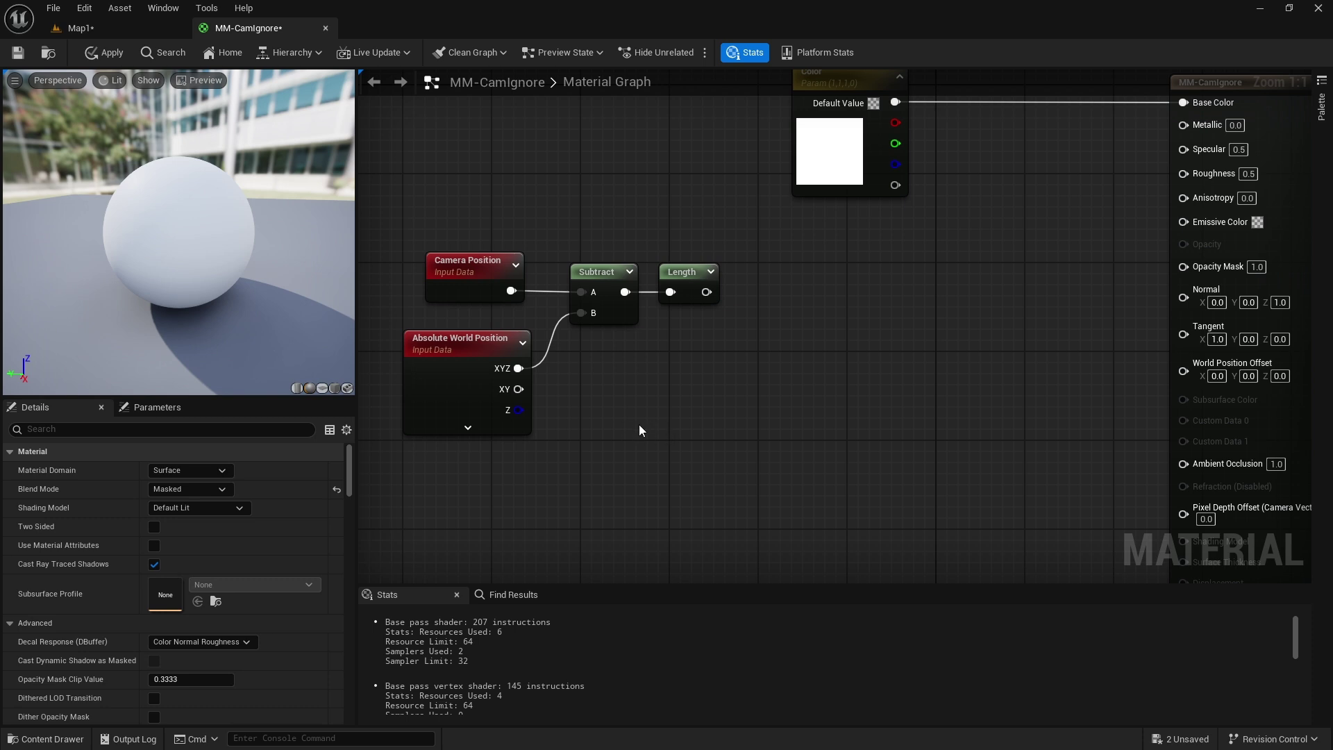
left_click_drag(224, 297, 184, 298)
mouse_move(184, 298)
right_mouse_down()
mouse_move(184, 284)
mouse_move(184, 319)
right_mouse_up()
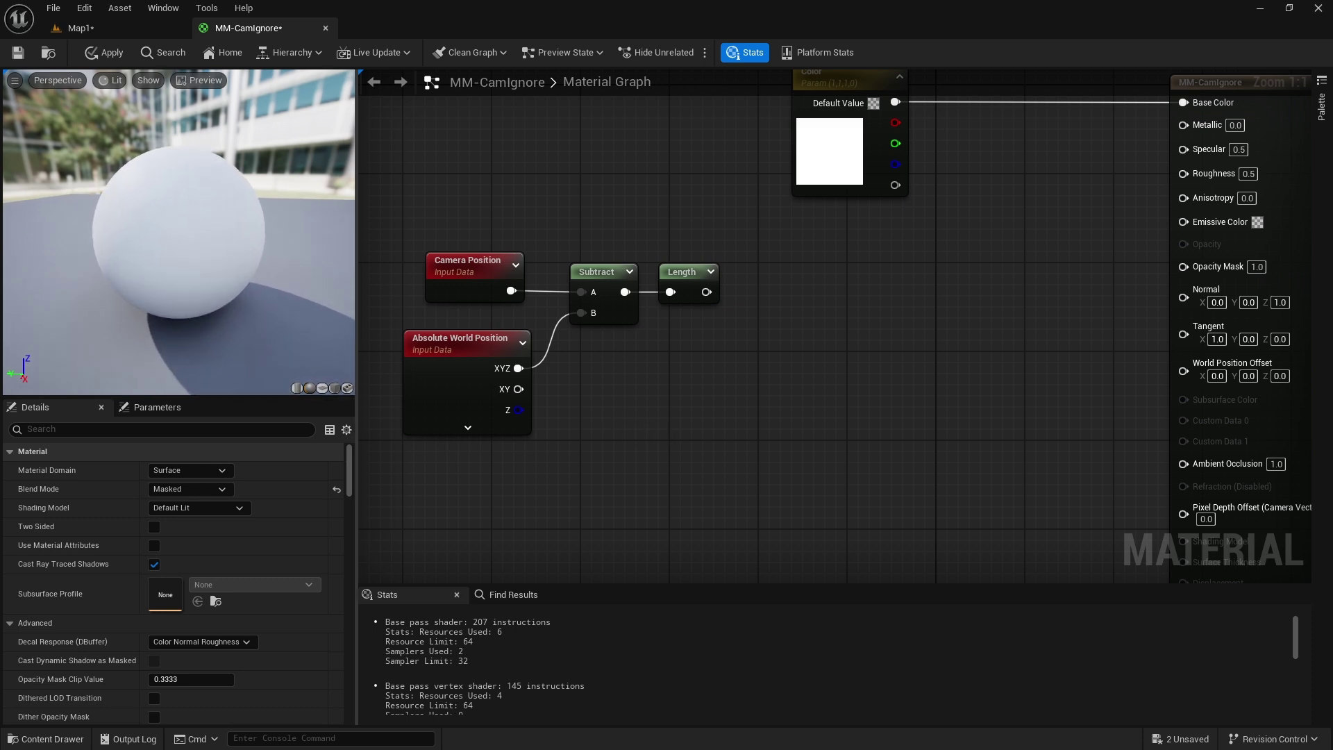
right_click_drag(184, 273, 184, 284)
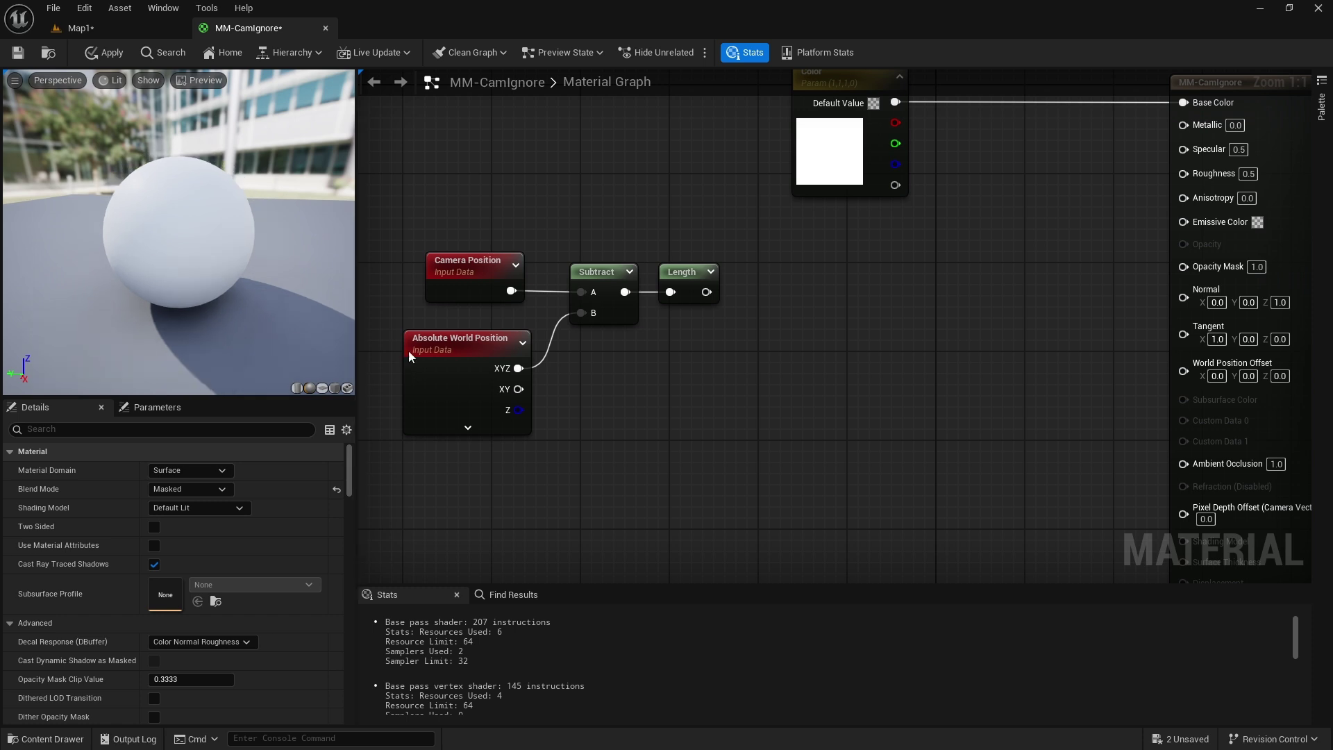
- Create a scalar parameter named Range below the Length node with a default value of 200
left_click(612, 422)
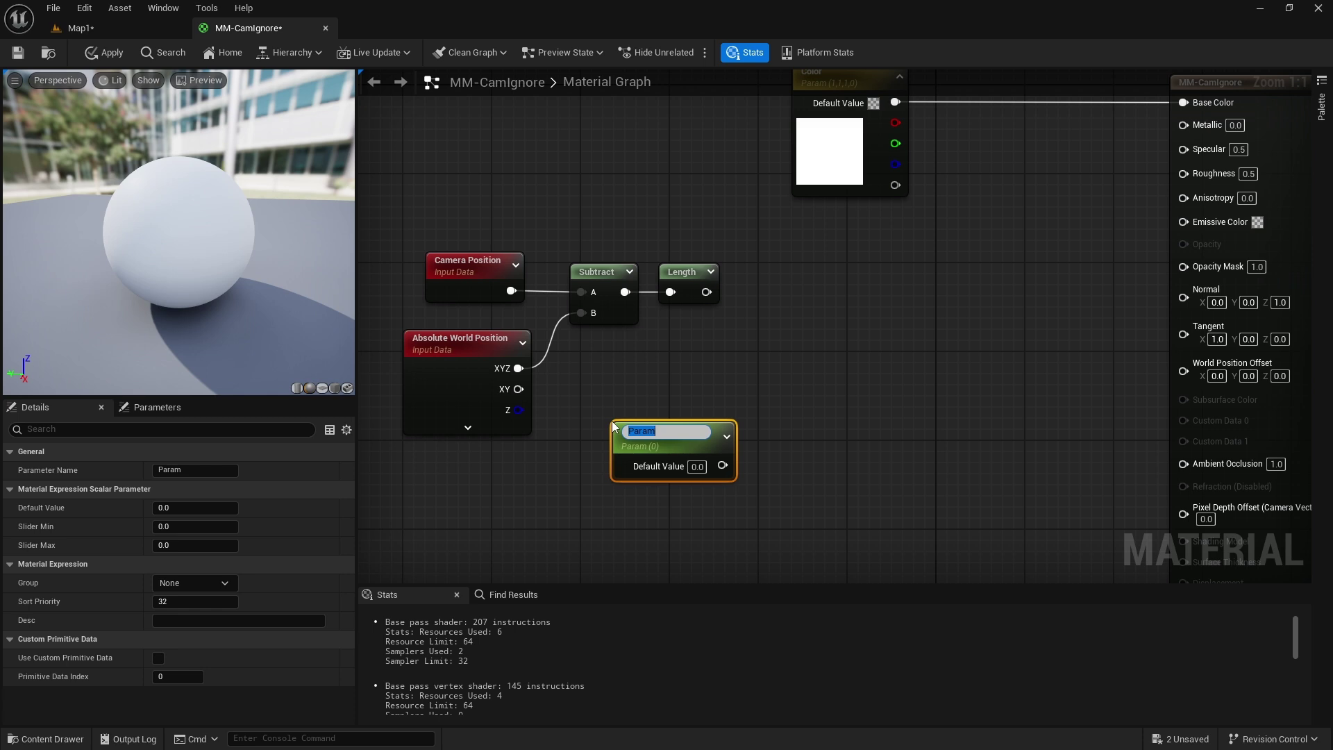
type("Range")
key("Return")
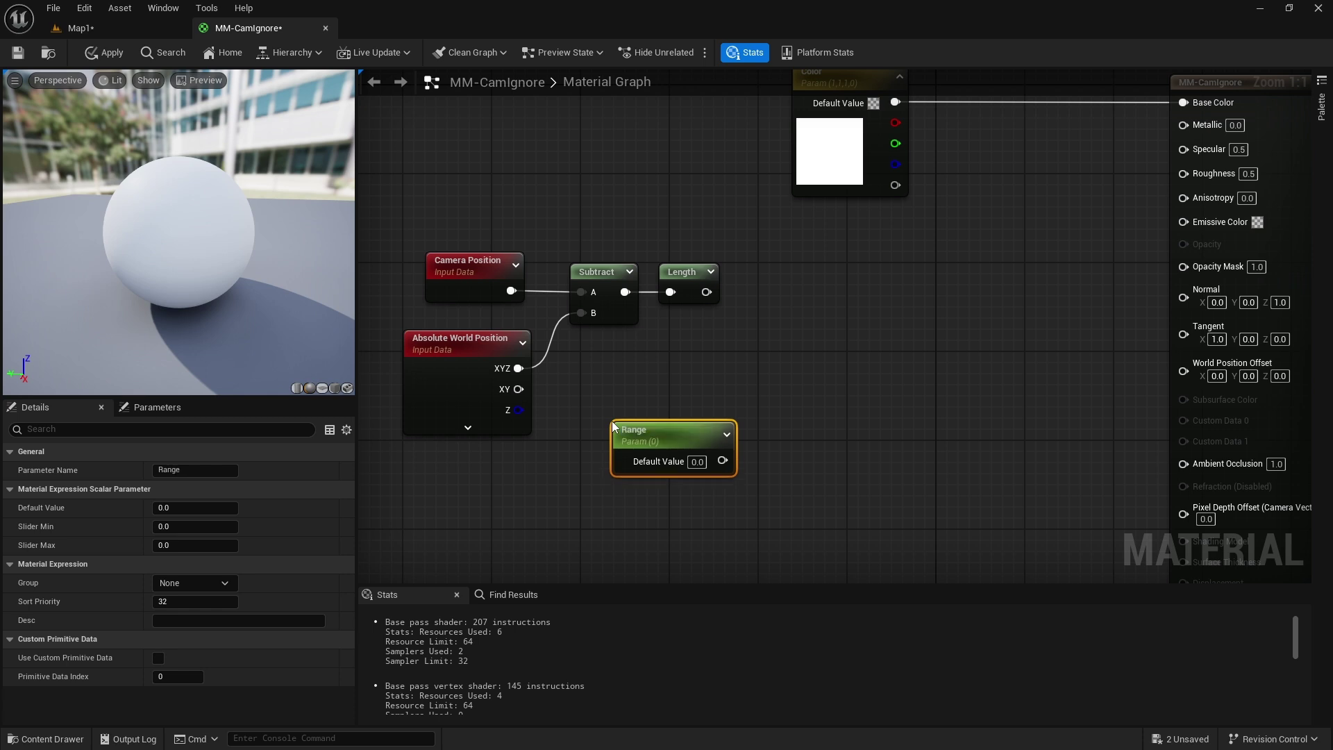
type("200")
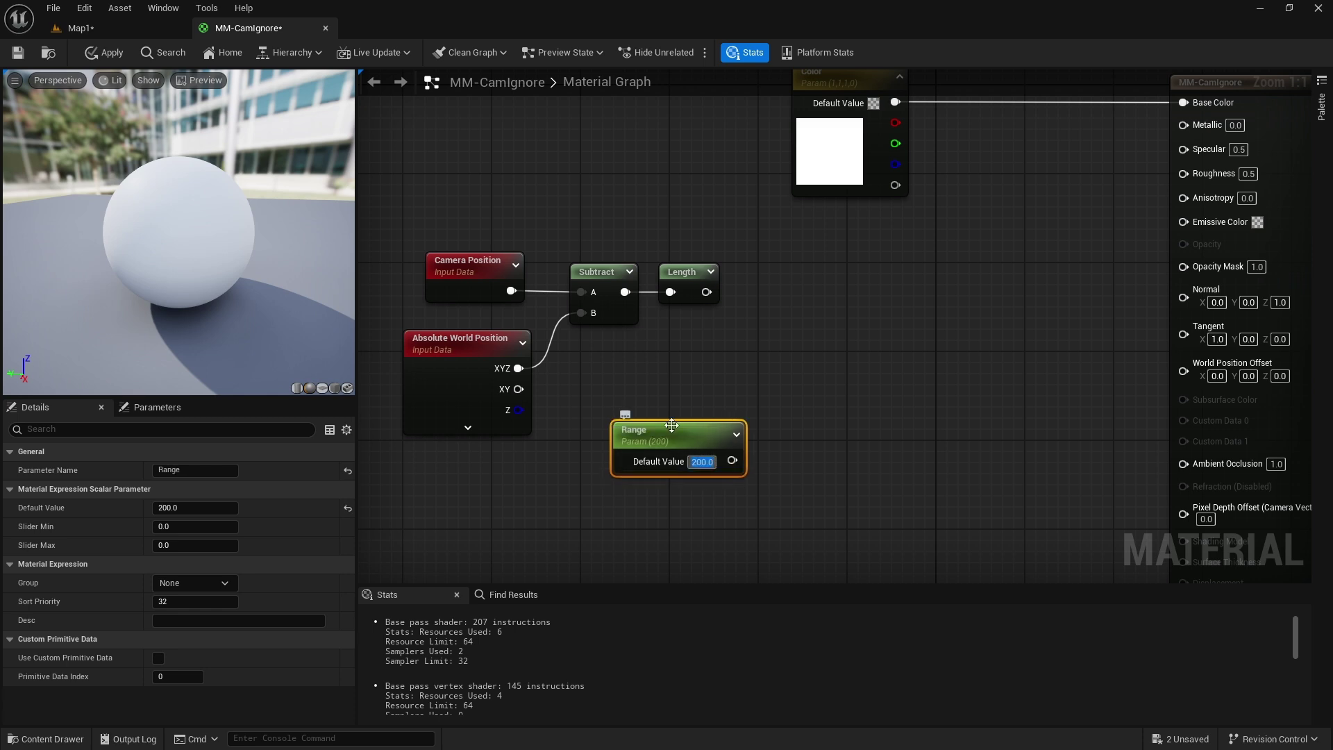
left_click(705, 374)
- Add a second Subtract node after Length that subtracts the Range parameter from the Length output
left_click_drag(758, 294, 762, 292)
type("sub")
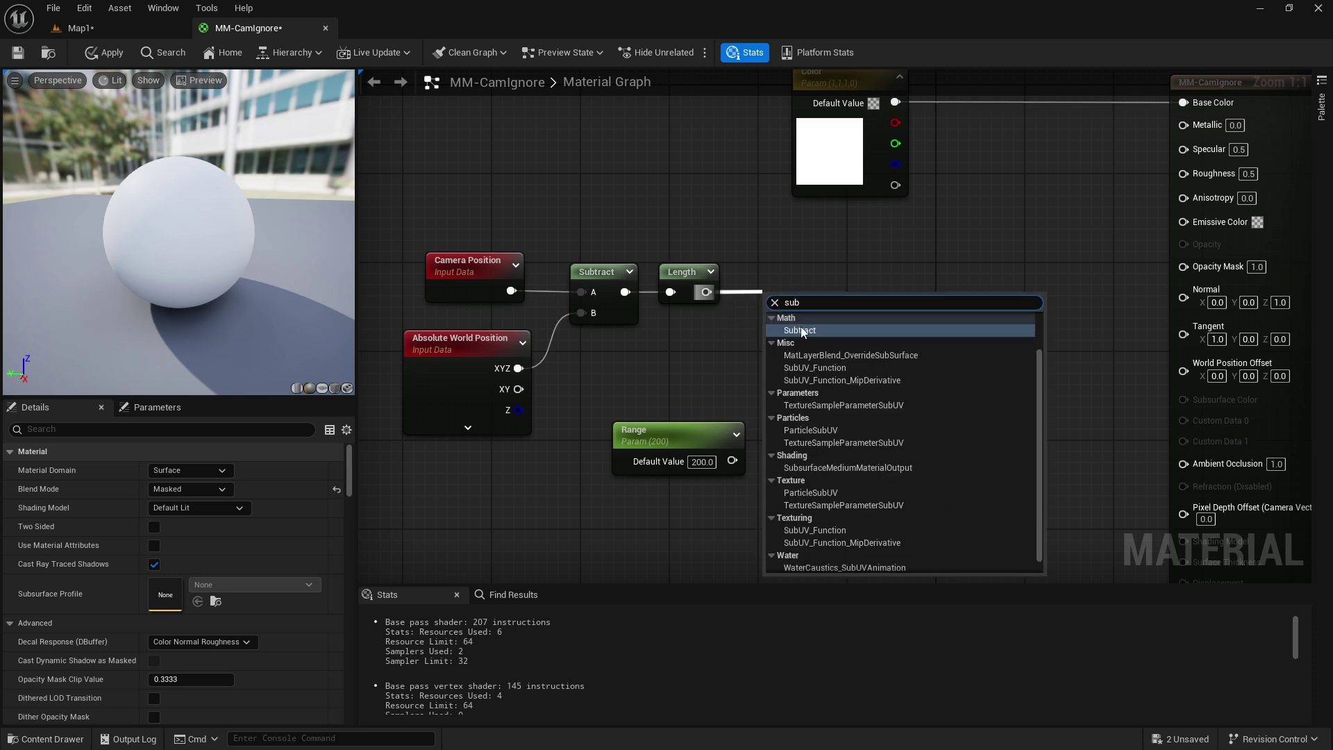
key("Return")
left_click_drag(743, 436, 790, 274)
left_click_drag(698, 439, 689, 435)
left_click(779, 367)
left_click(789, 274)
left_click(833, 334)
right_click_drag(797, 236, 745, 252)
- Connect the second Subtract node to the Opacity Mask input, check the preview sphere, and save the material
left_click_drag(761, 306, 1131, 280)
right_click_drag(191, 258, 239, 228)
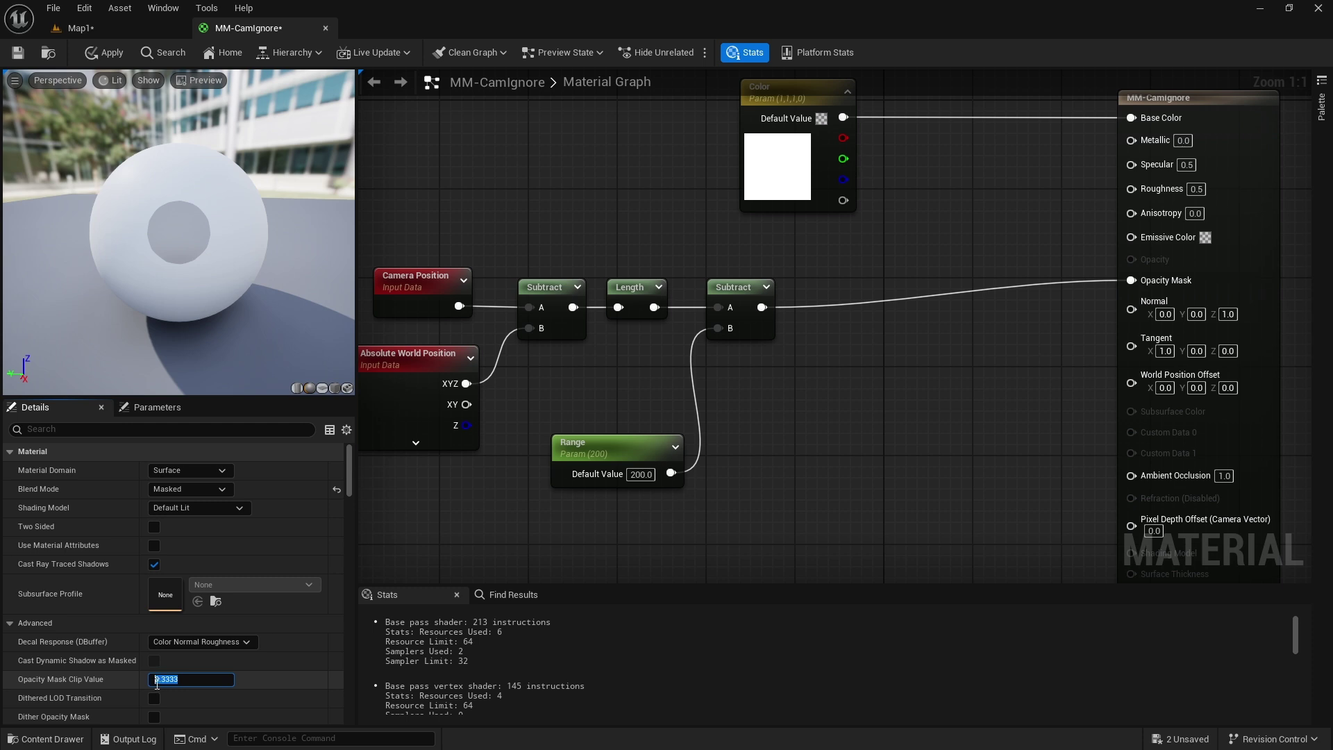
left_click(446, 532)
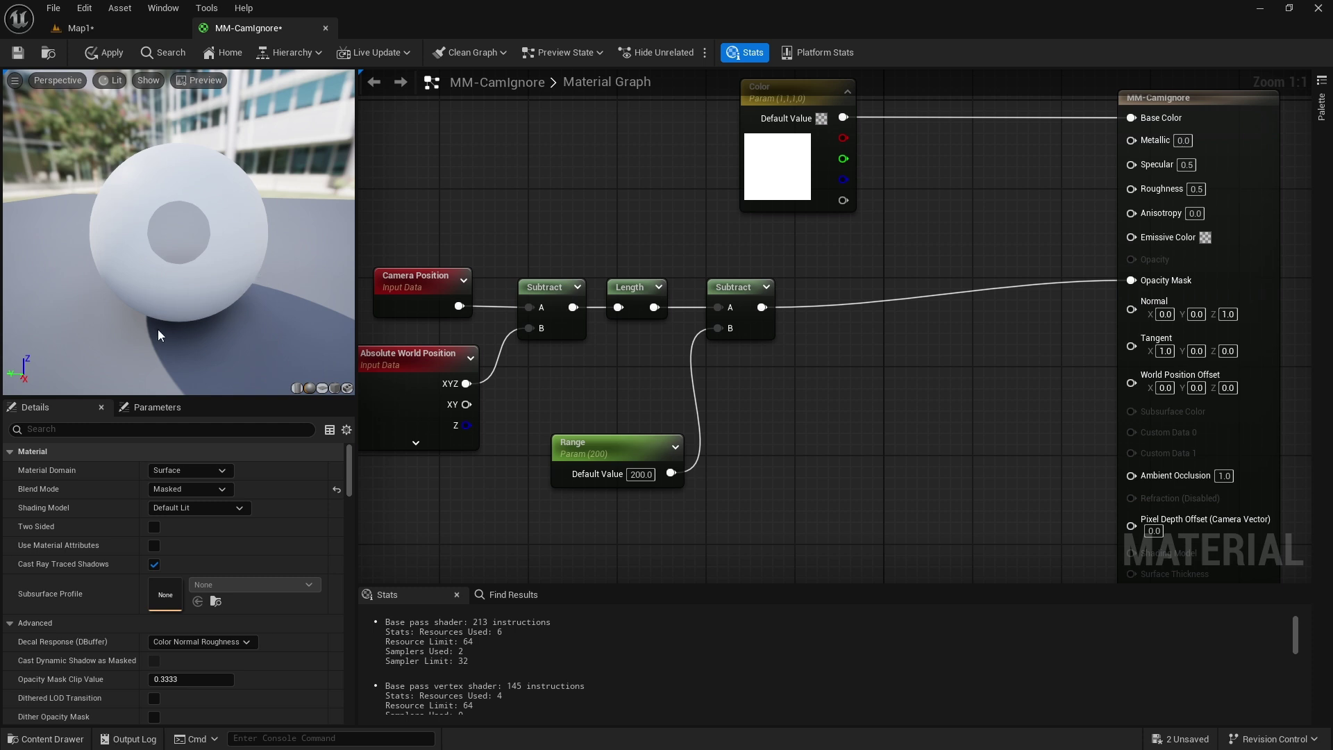
right_click_drag(224, 267, 224, 275)
right_click_drag(498, 197, 499, 192)
key("ctrl+s")
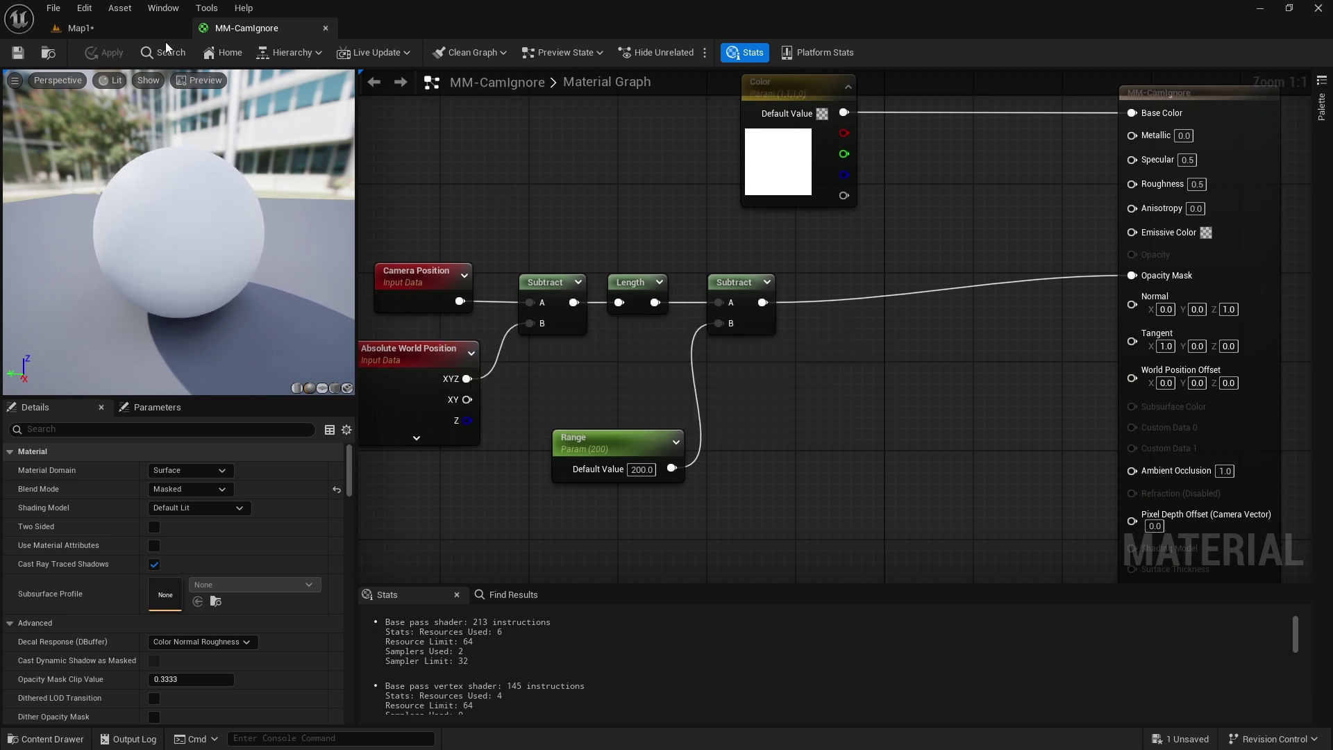
- Return to Map1 and assign the MM-CamIgnore material to the tall wall, Cube5
left_click(80, 28)
left_click(355, 50)
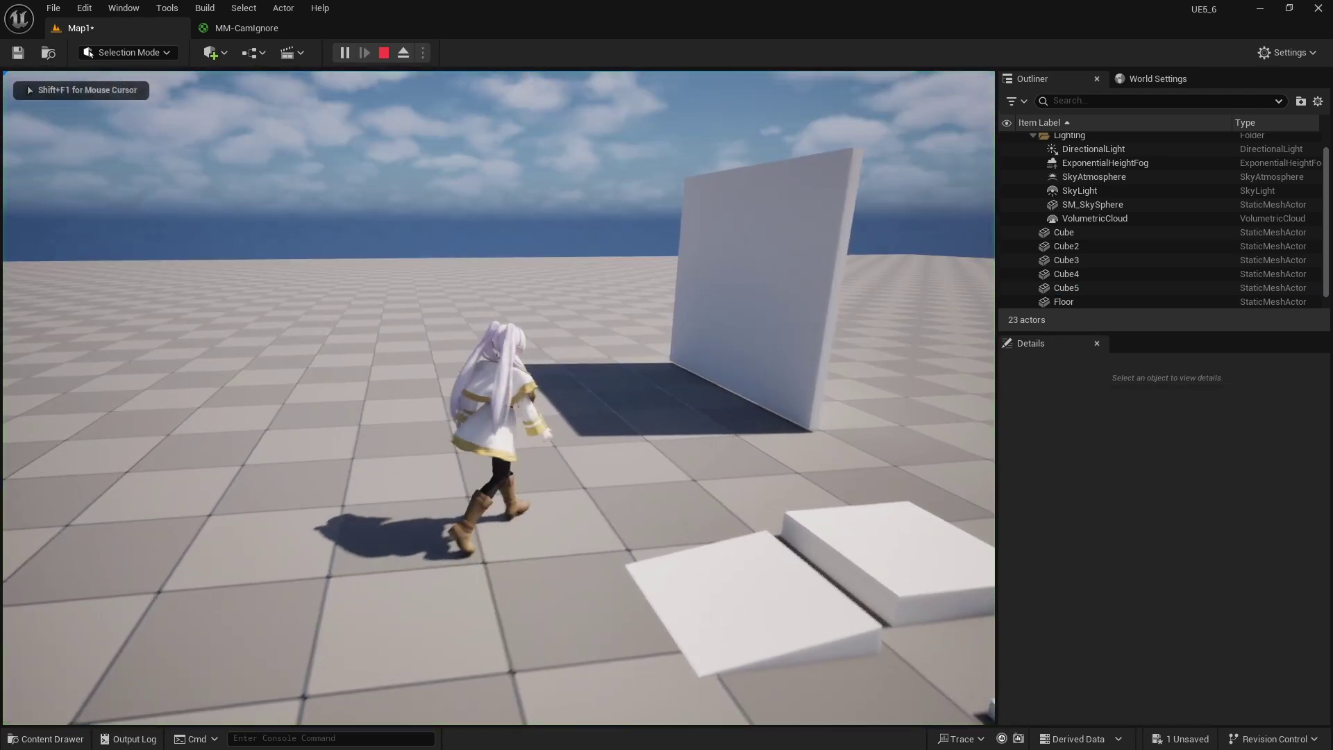
key("Escape")
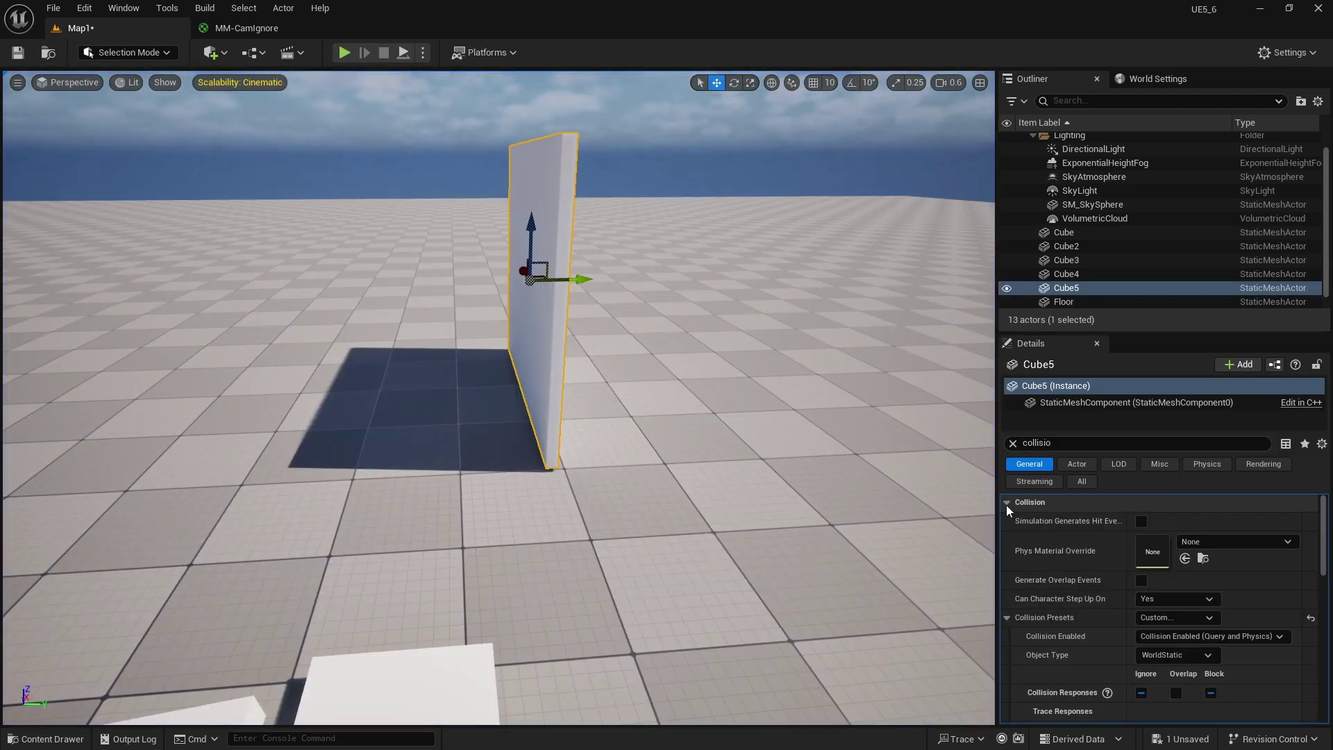
left_click(1012, 443)
scroll(1180, 653, "down", 1)
left_click(1216, 675)
type("cam")
left_click(1200, 509)
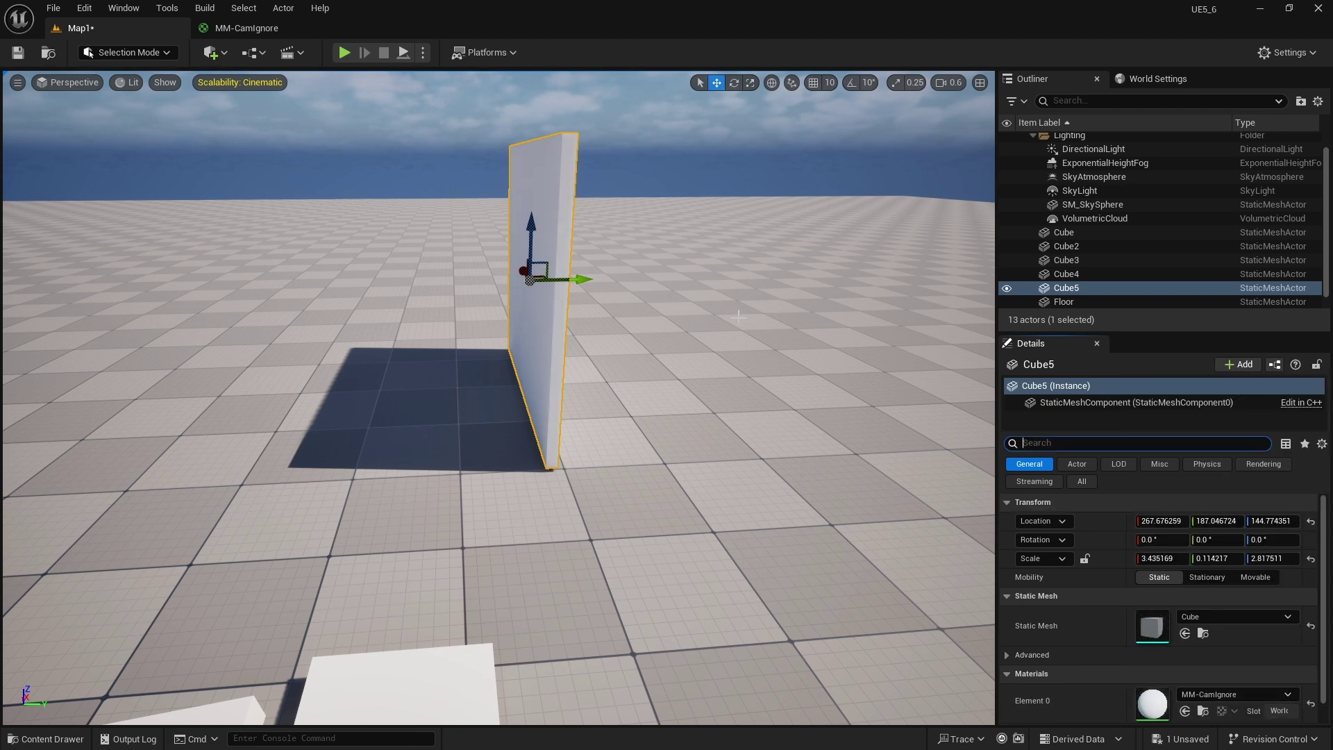
- Run a brief play test and move the PlayerStart beside the wall, to about X -0.6, Y -31.3
left_click(344, 53)
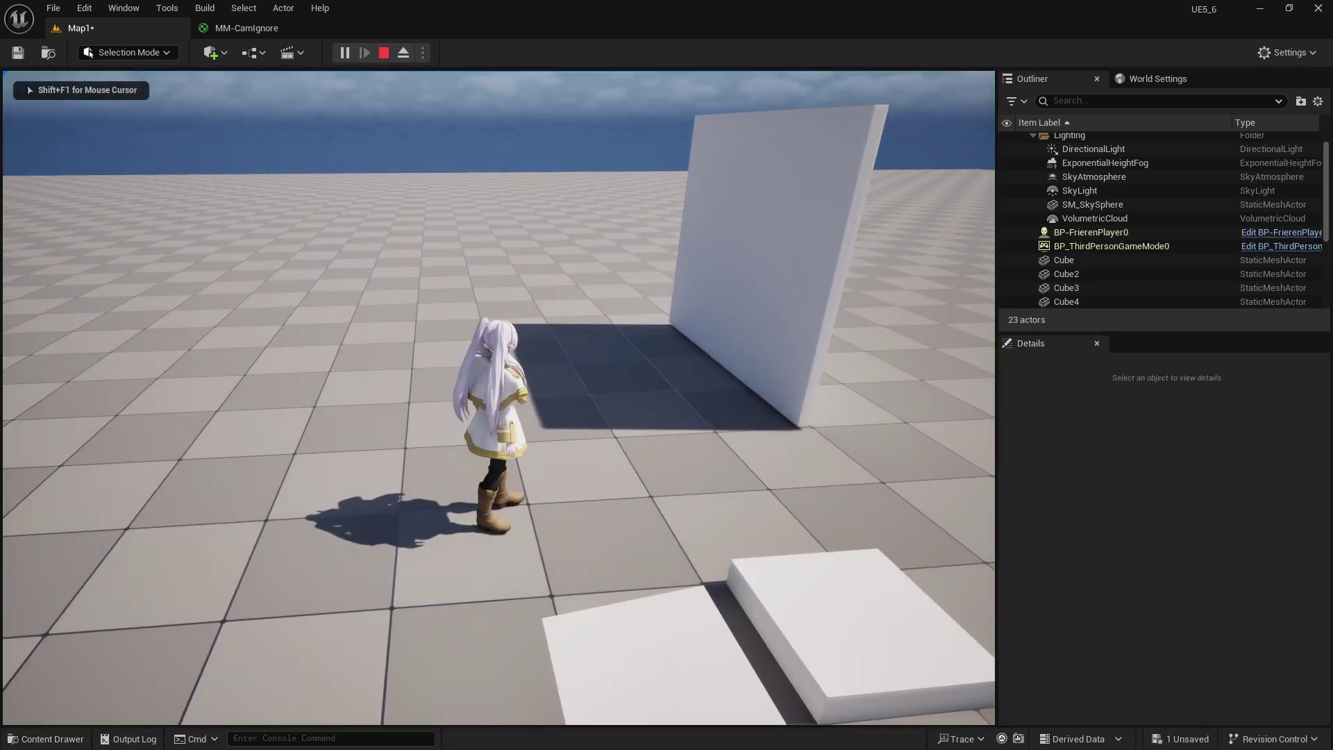
key("Escape")
left_click(331, 446)
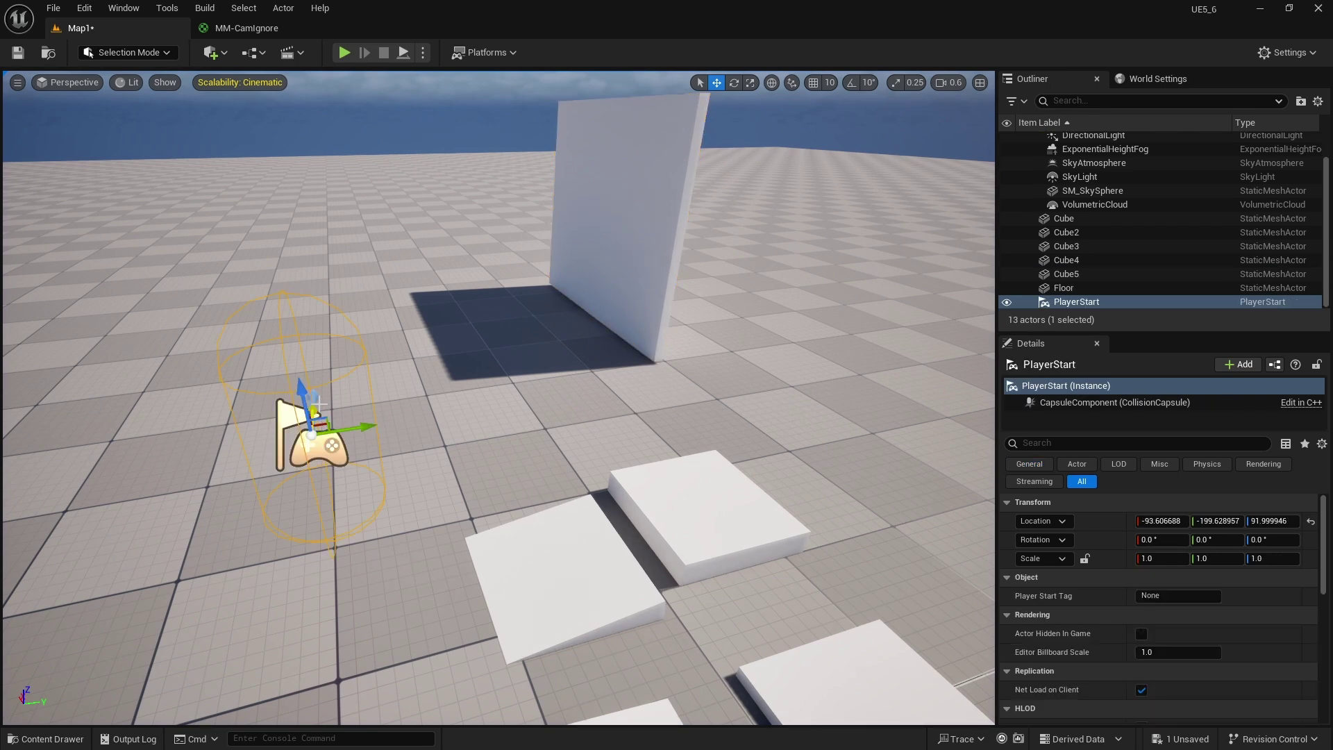
left_click_drag(351, 364, 526, 306)
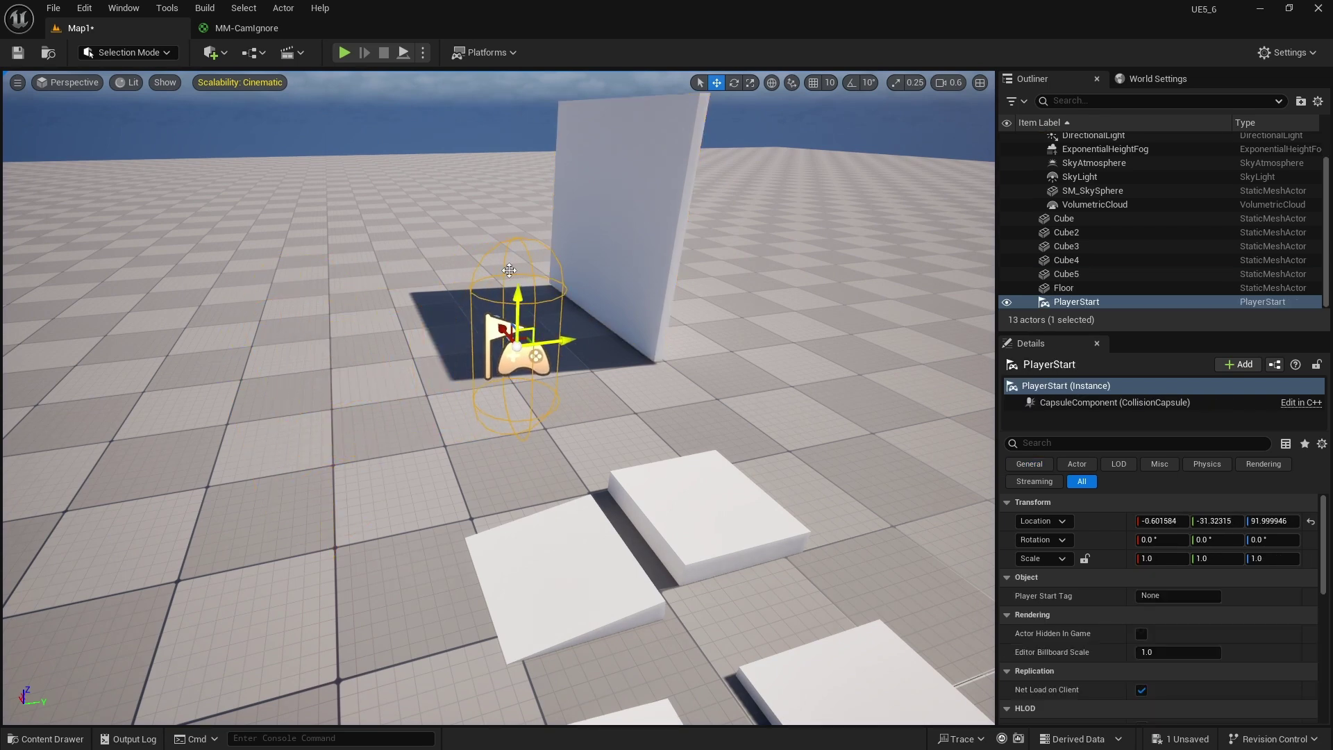
- Play the level and walk the character around the wall to check how the material masks near the camera
left_click(345, 53)
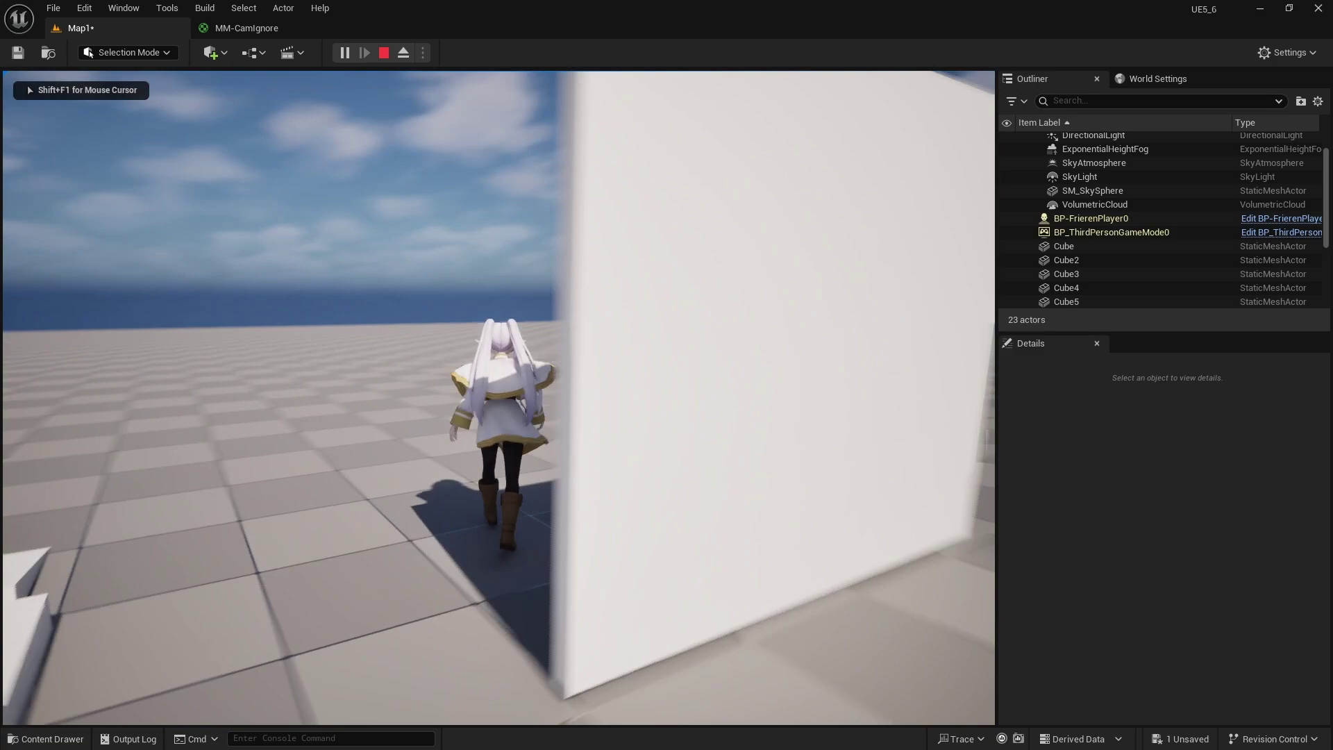
key("d")
key("a")
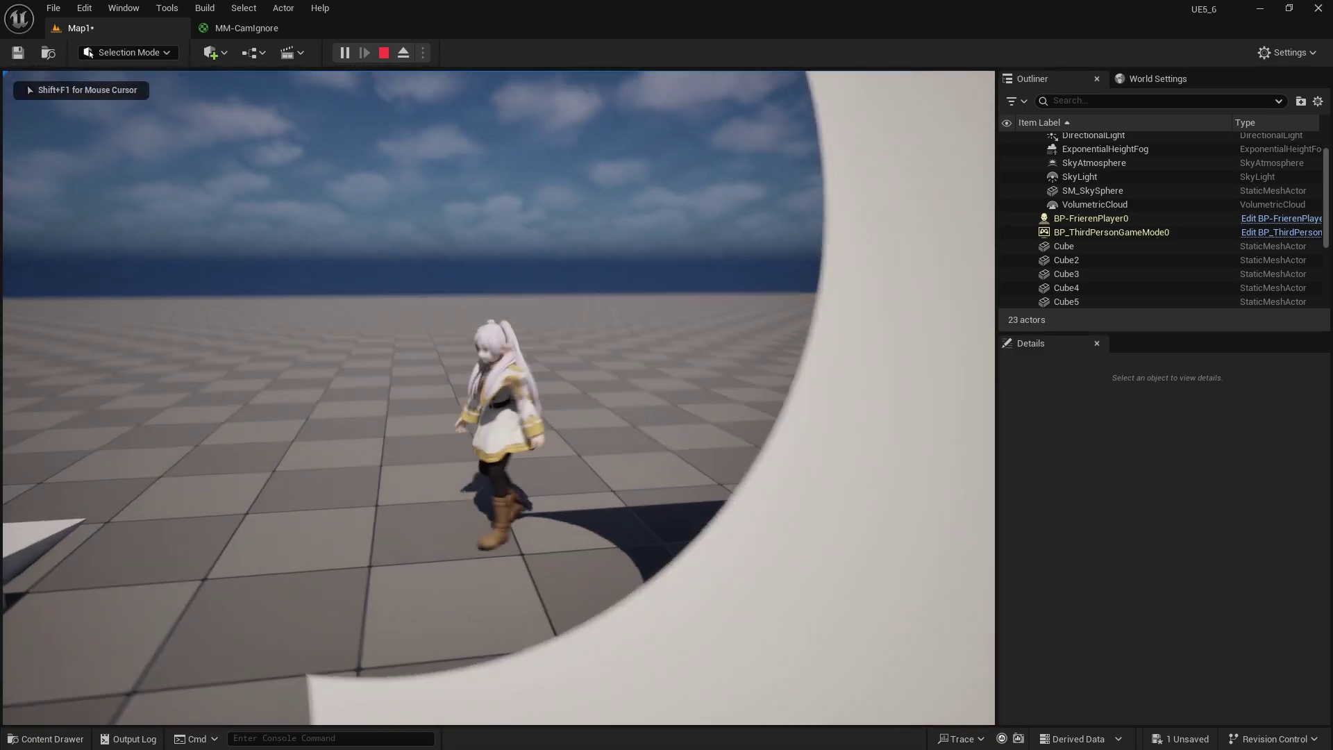
key("d")
key("w")
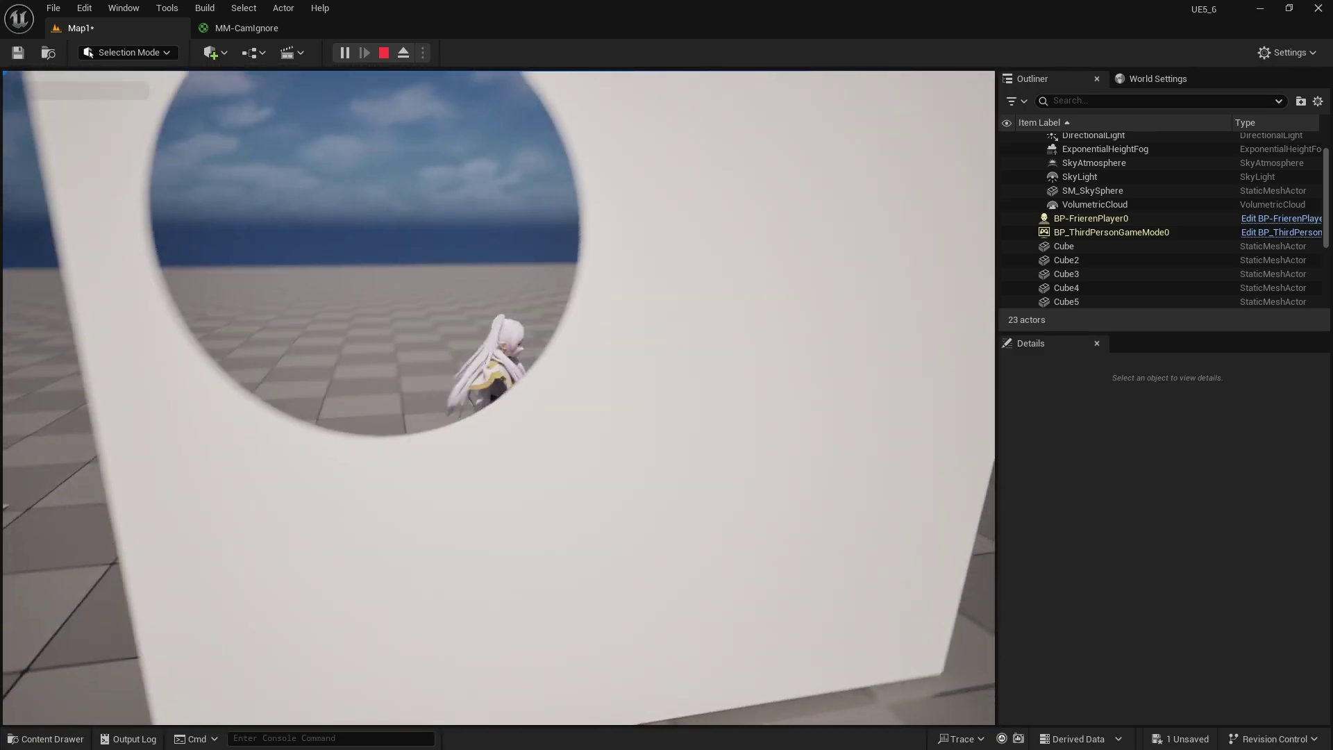
key("s")
key("w")
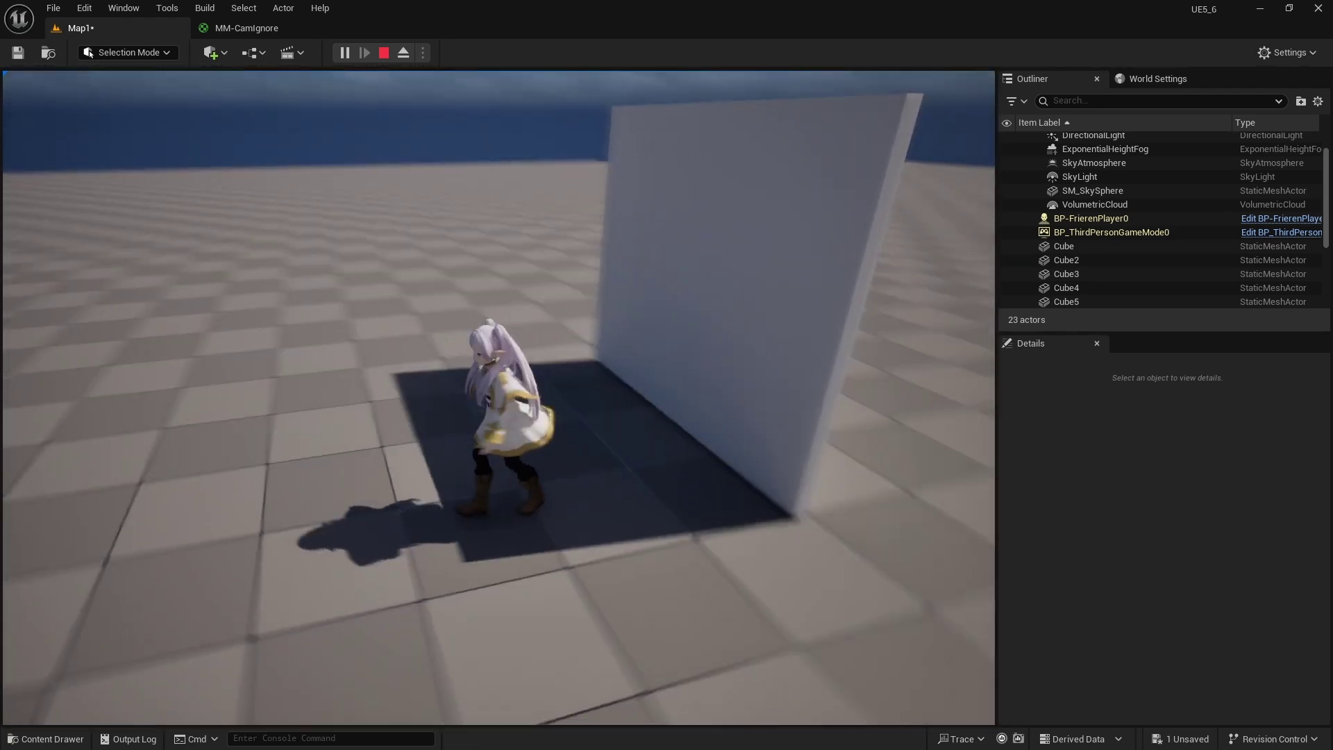
key("Escape")
- Return to the MM-CamIgnore material and enable its Dither Opacity Mask option
left_click(261, 35)
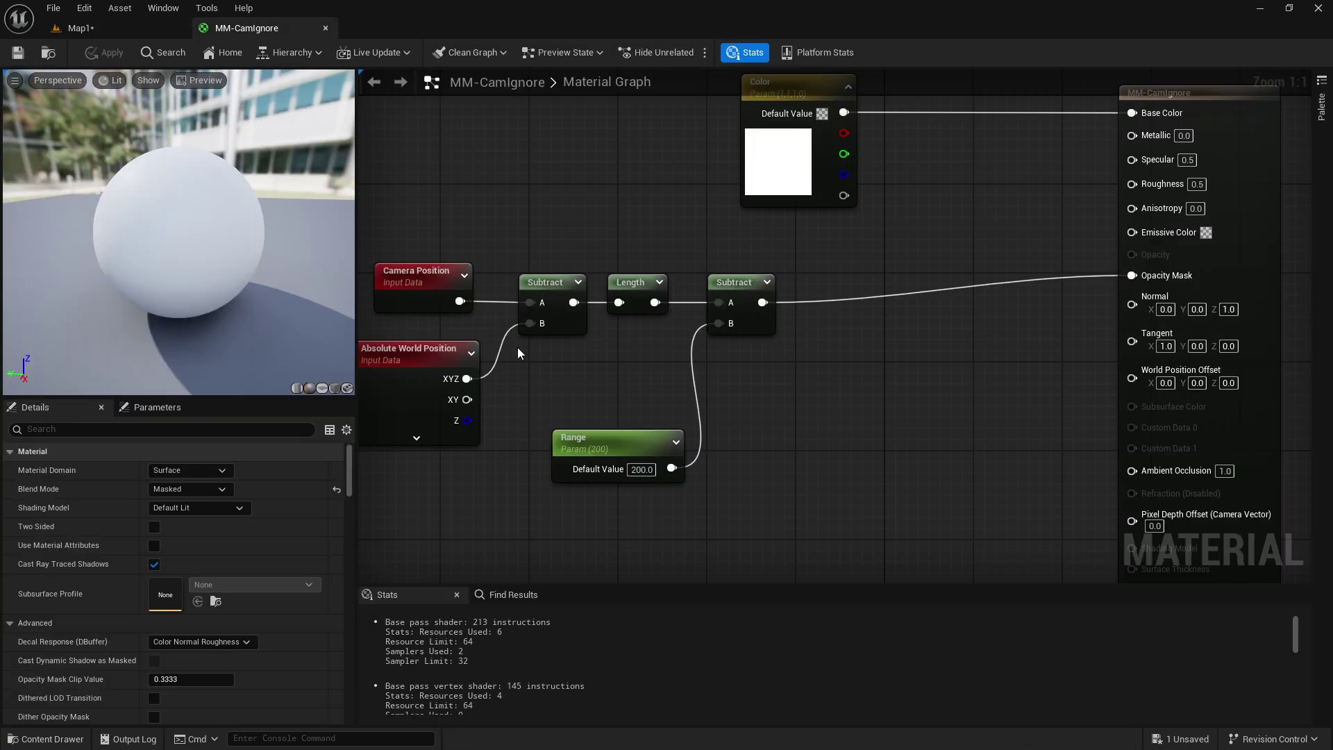
left_click(740, 245)
left_click(293, 358)
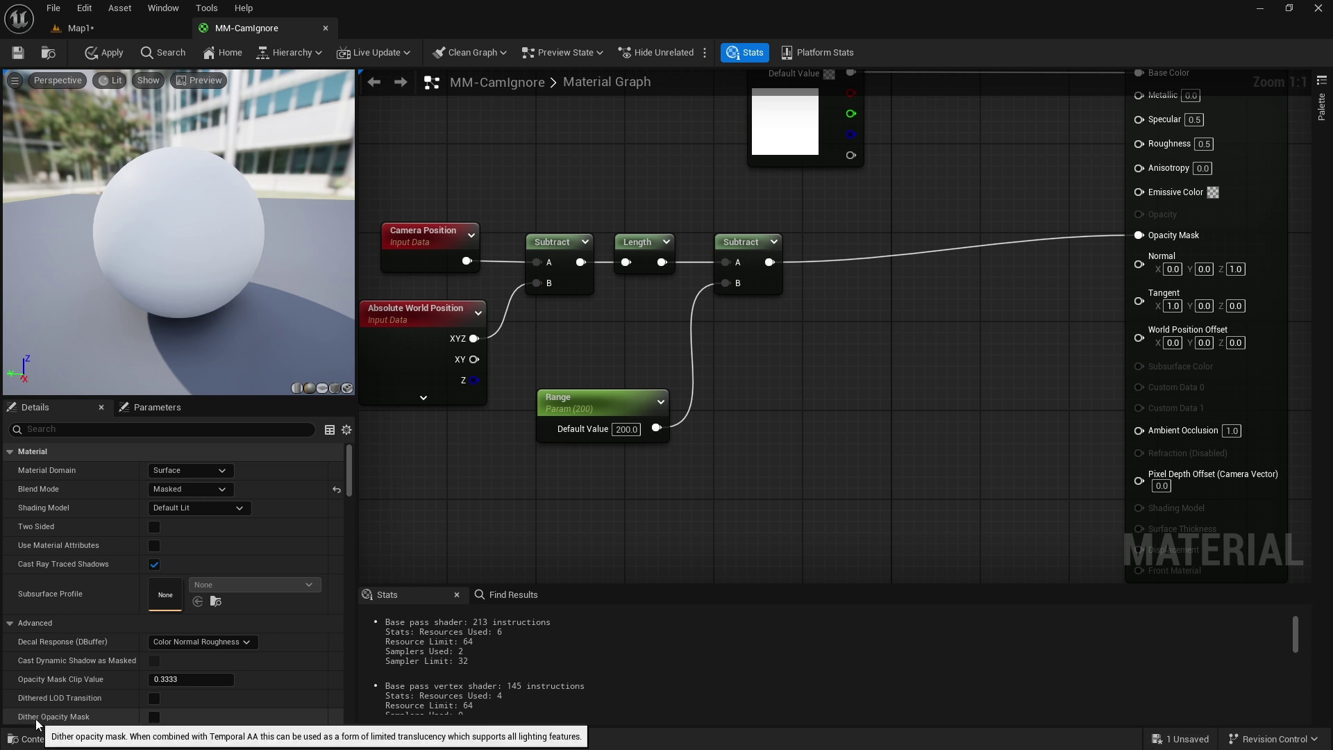
left_click(157, 719)
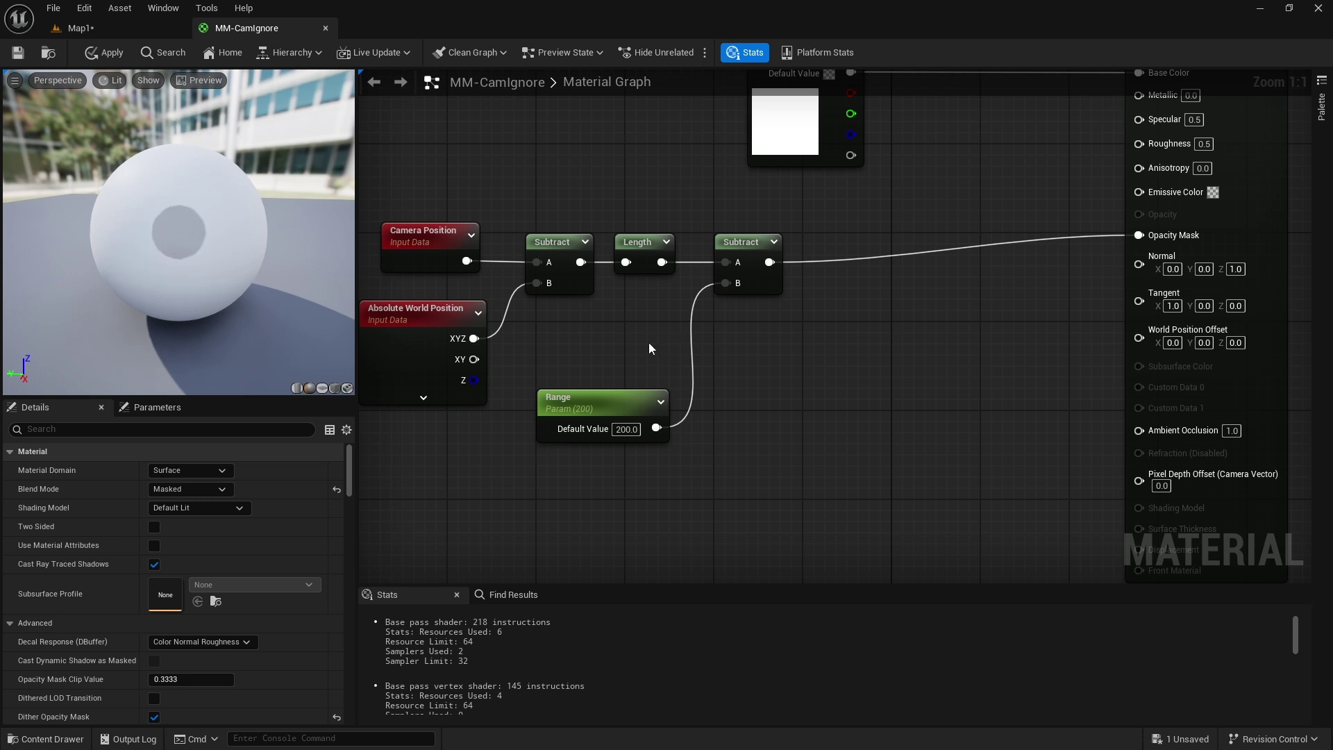
- Insert a Multiply node with B set to 0.08 between the second Subtract and Opacity Mask, and save the material
left_click_drag(755, 242, 837, 262)
left_click(814, 252)
left_click(758, 262, "alt")
key("m")
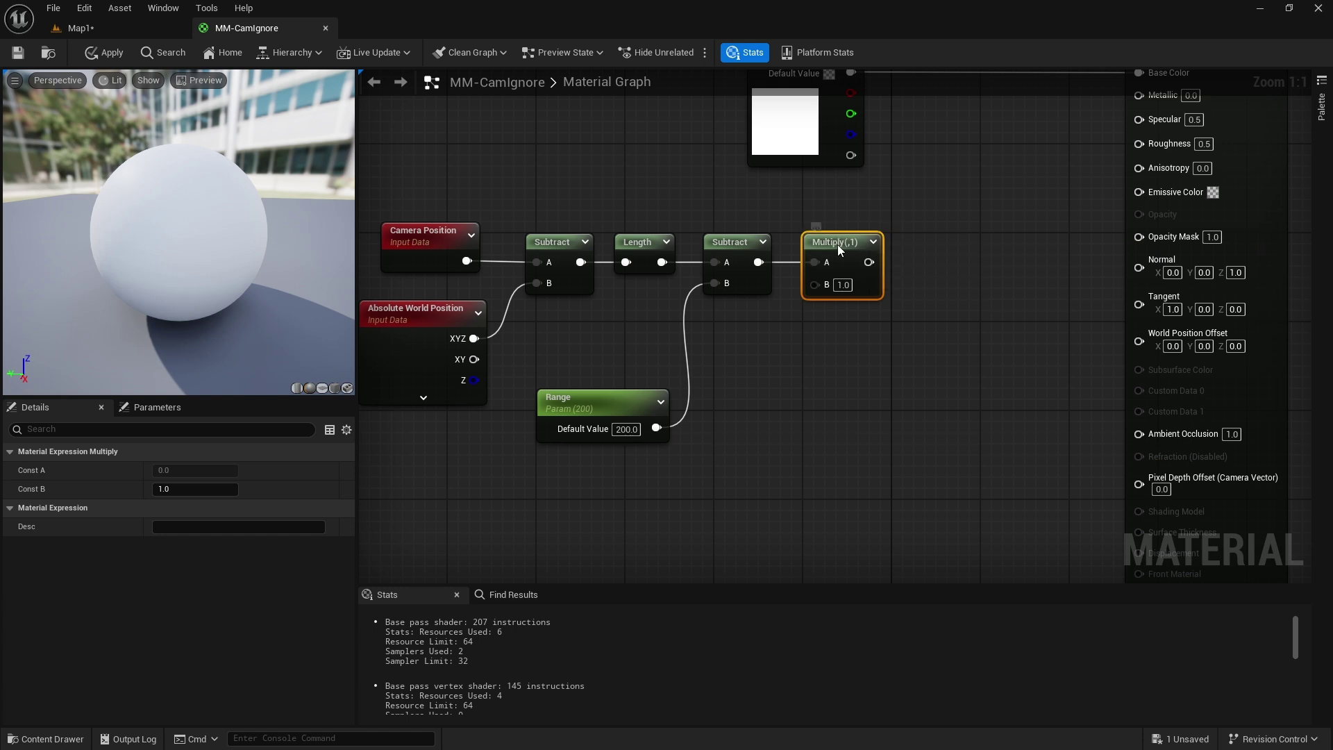
left_click(842, 284)
type("0.08")
key("Return")
left_click(853, 315)
left_click_drag(881, 261, 1167, 240)
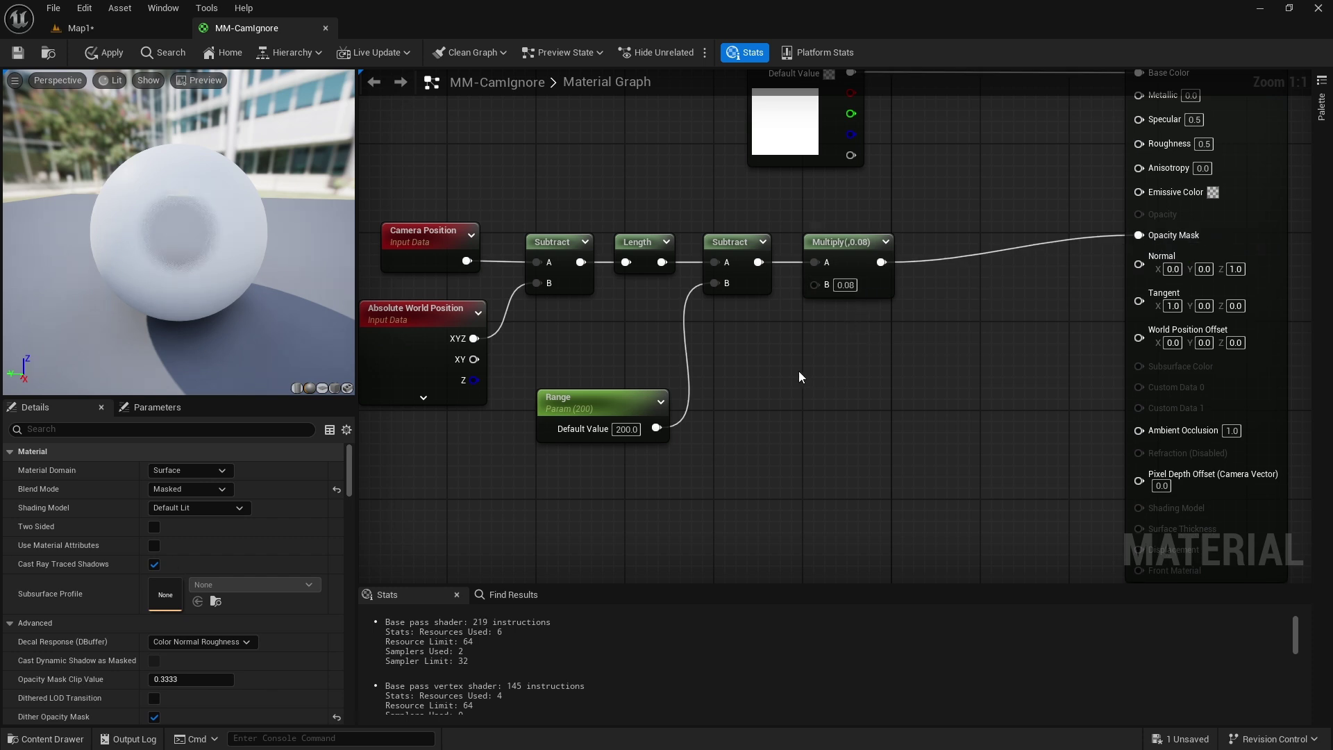
mouse_move(172, 269)
left_mouse_down()
mouse_move(181, 327)
mouse_move(167, 243)
mouse_move(172, 270)
left_mouse_up()
key("ctrl+s")
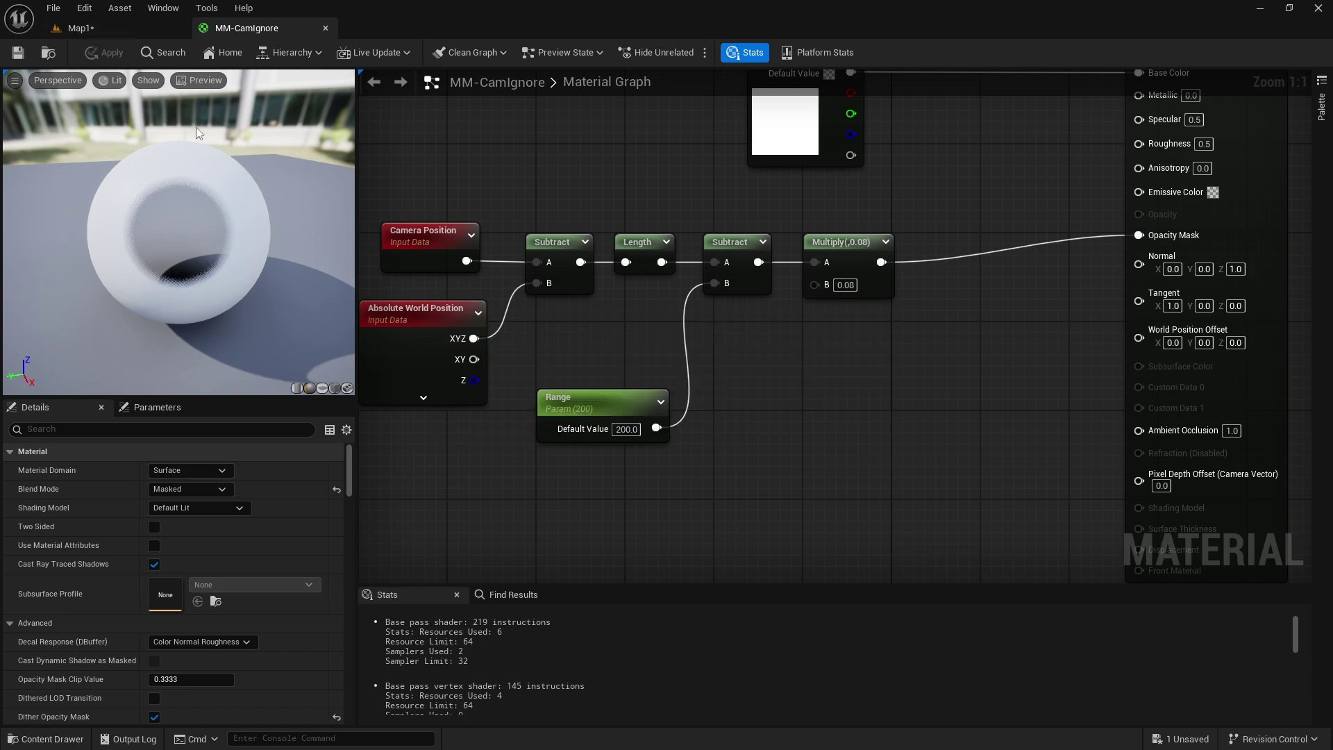
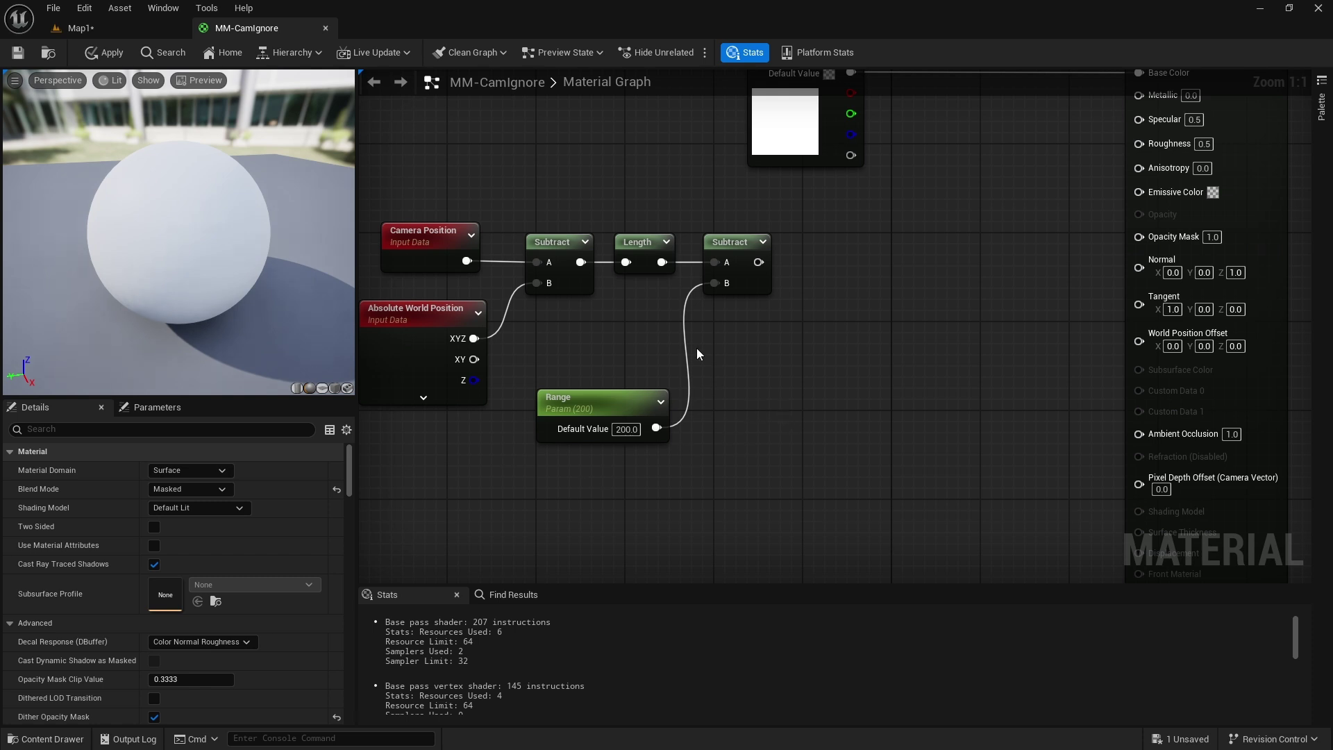
key("ctrl+space")
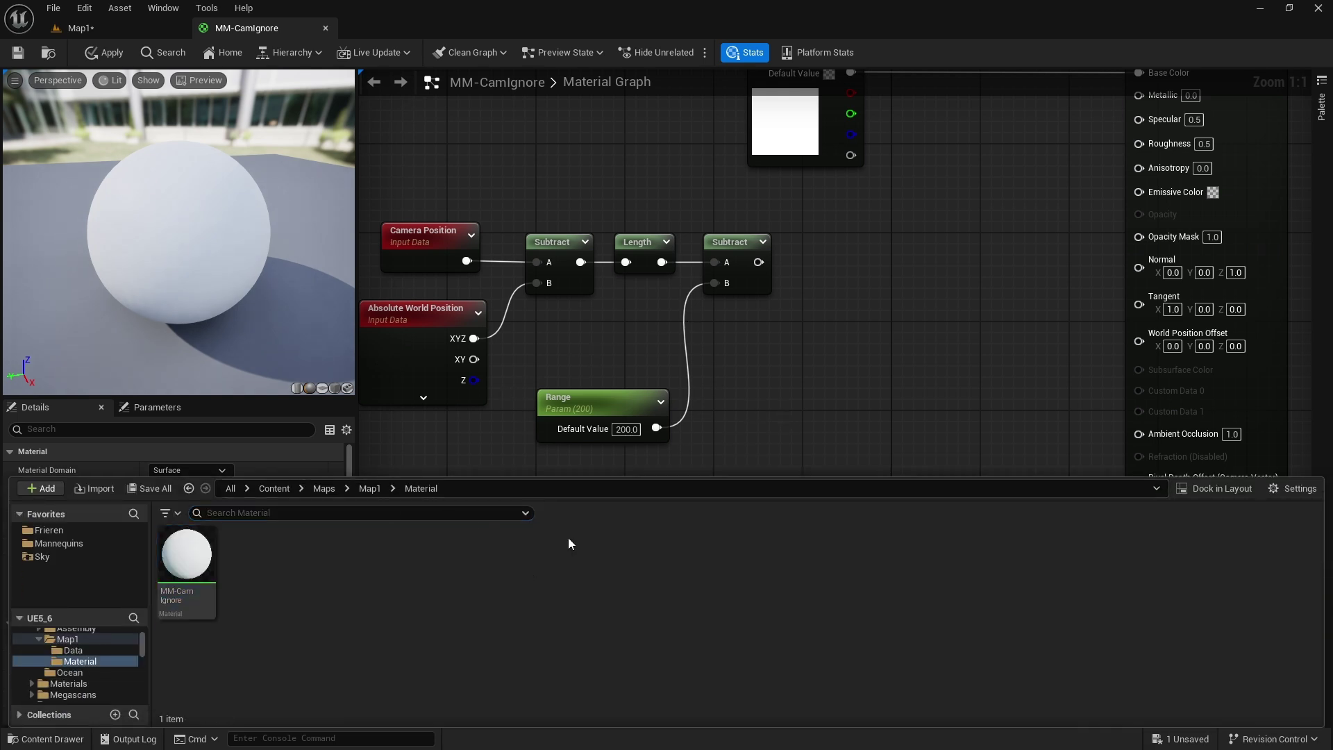
left_click(784, 376)
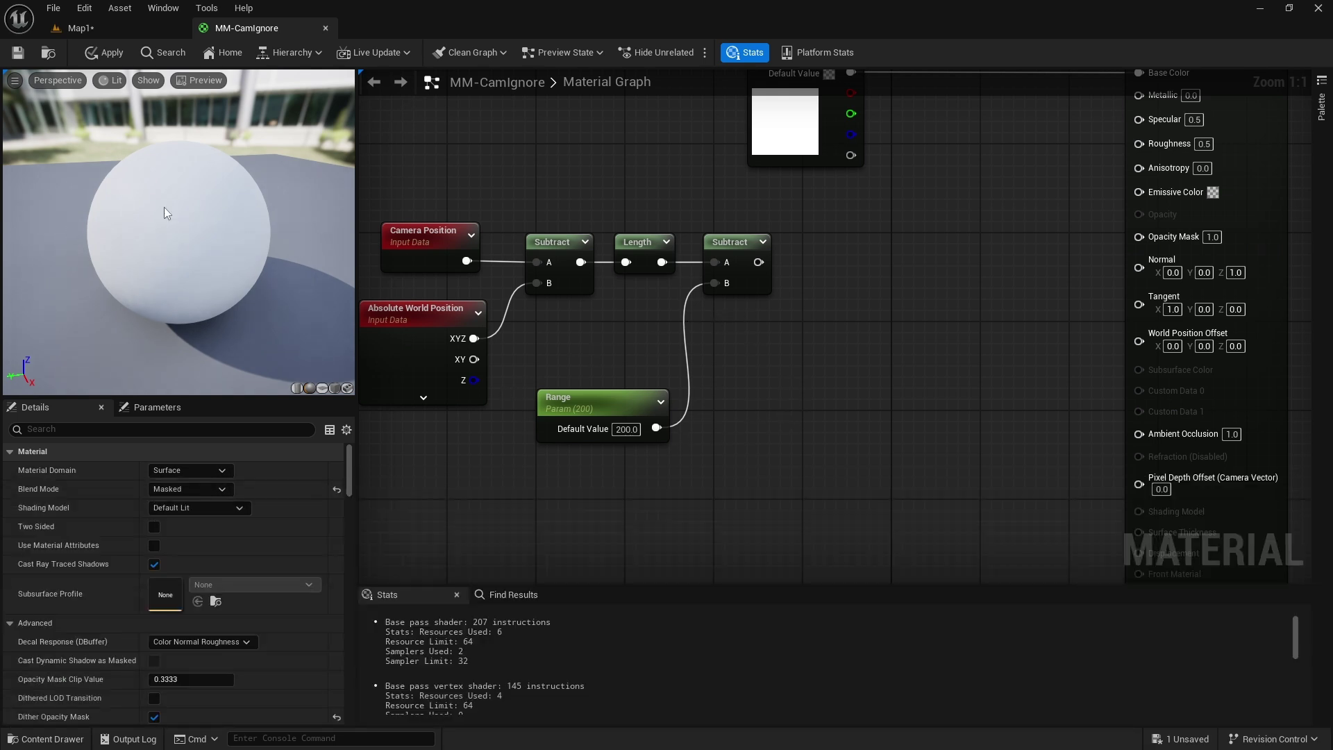
- Connect the second Subtract's output directly to Opacity Mask and move the Range node slightly closer beneath the node chain
right_click_drag(178, 232, 179, 277)
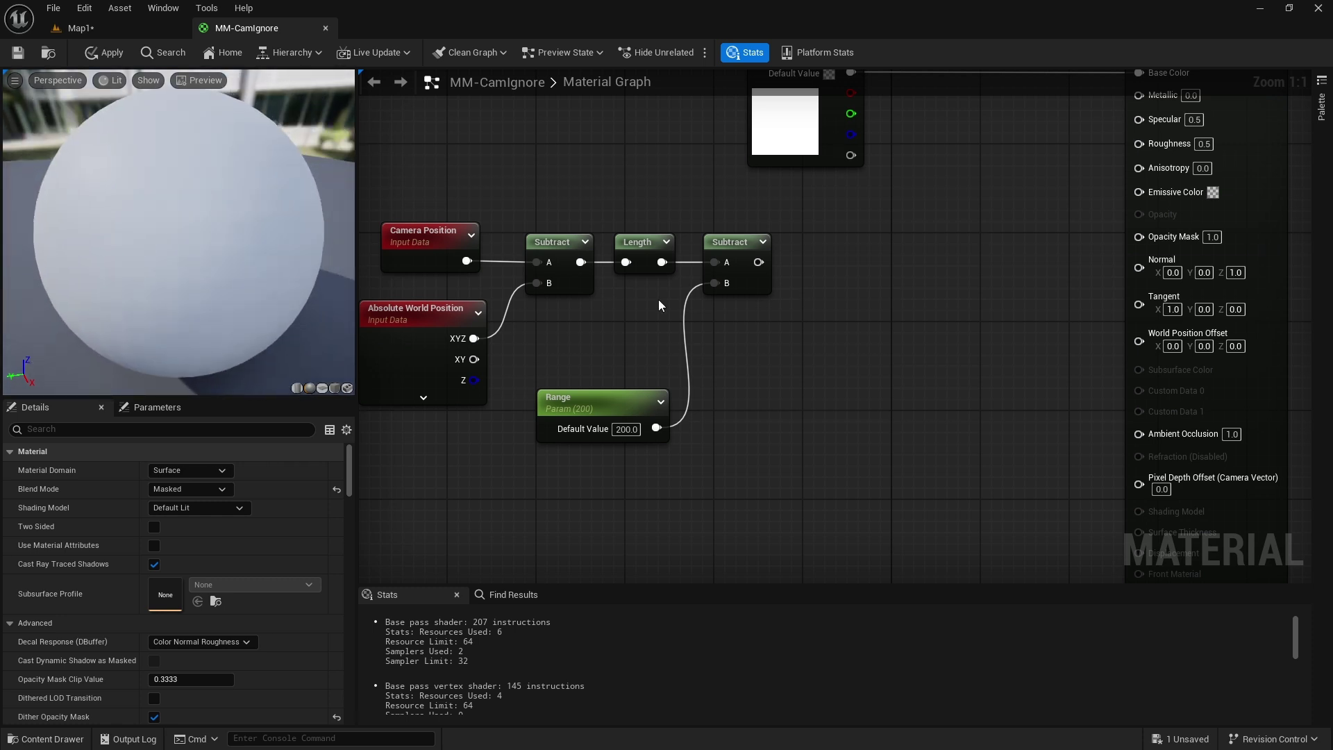
left_click_drag(757, 261, 1173, 236)
scroll(213, 273, "down", 4)
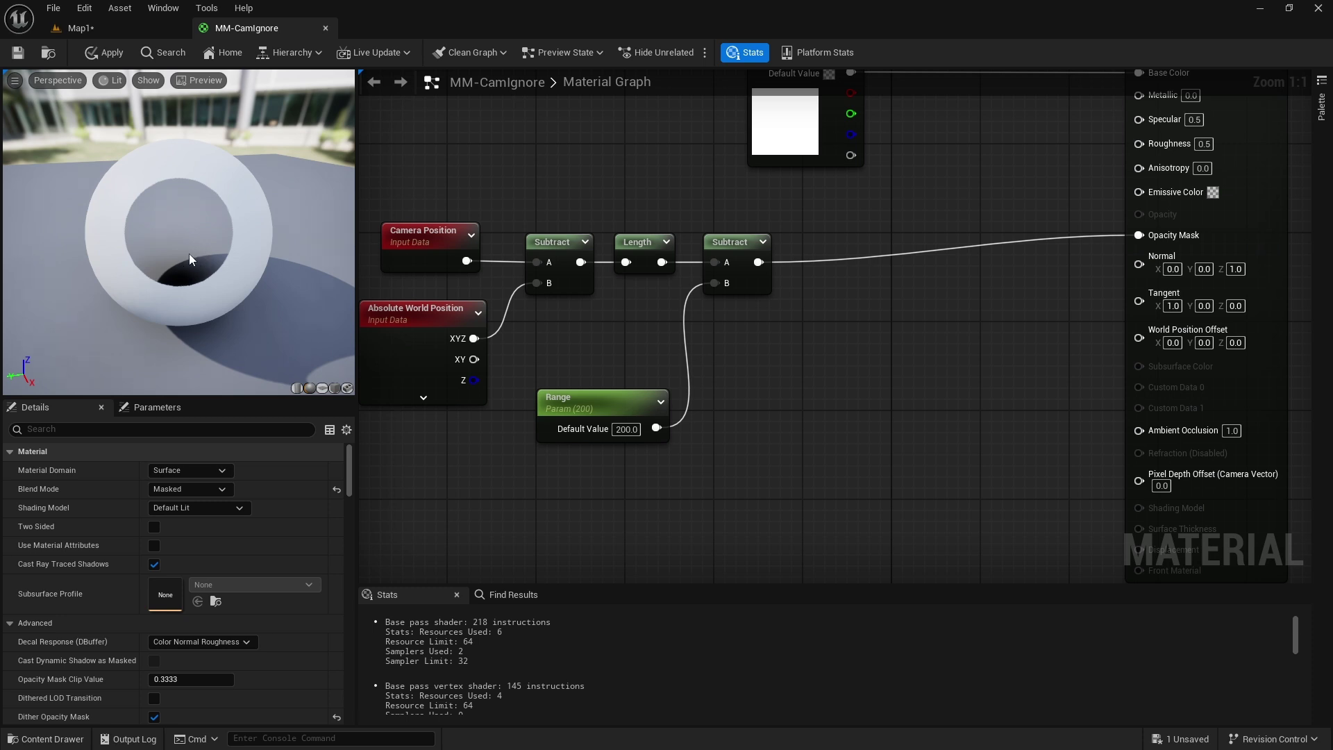
scroll(190, 232, "down", 2)
scroll(190, 236, "up", 2)
scroll(189, 235, "down", 1)
left_click_drag(587, 410, 588, 376)
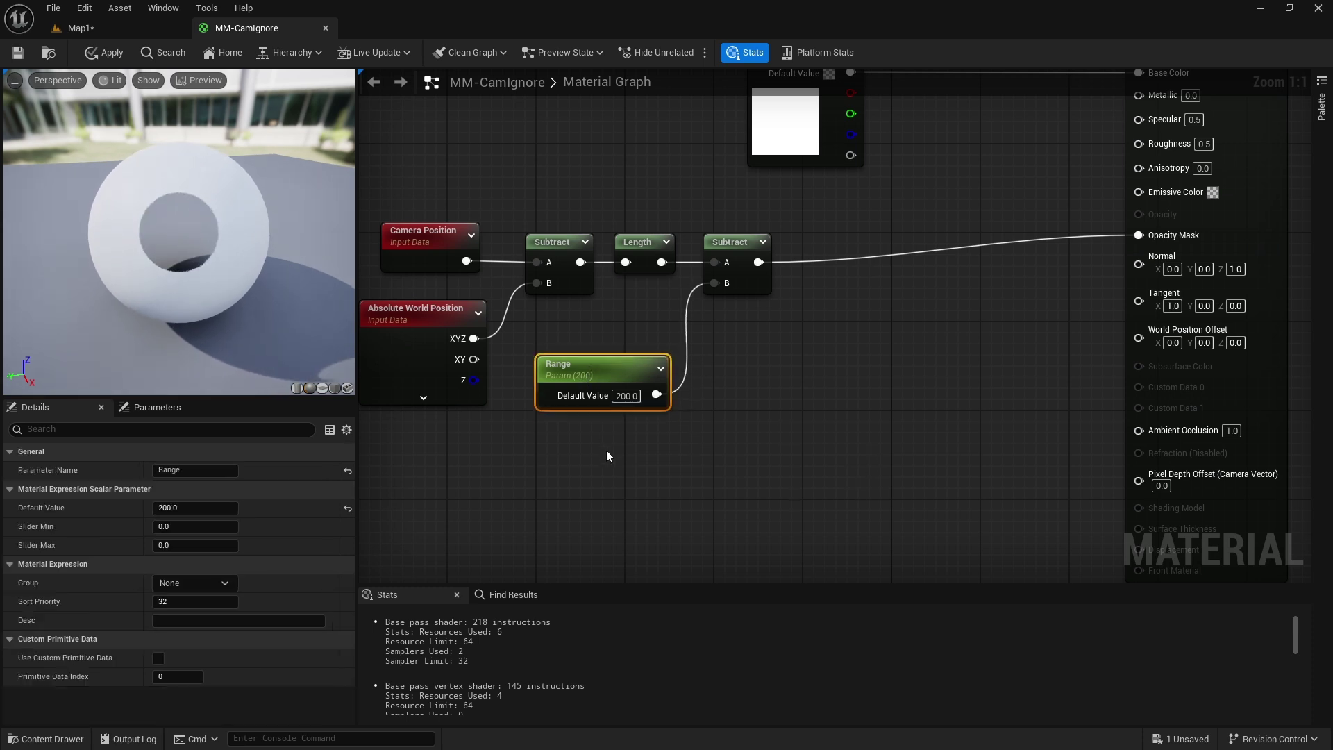
right_click_drag(540, 449, 553, 408)
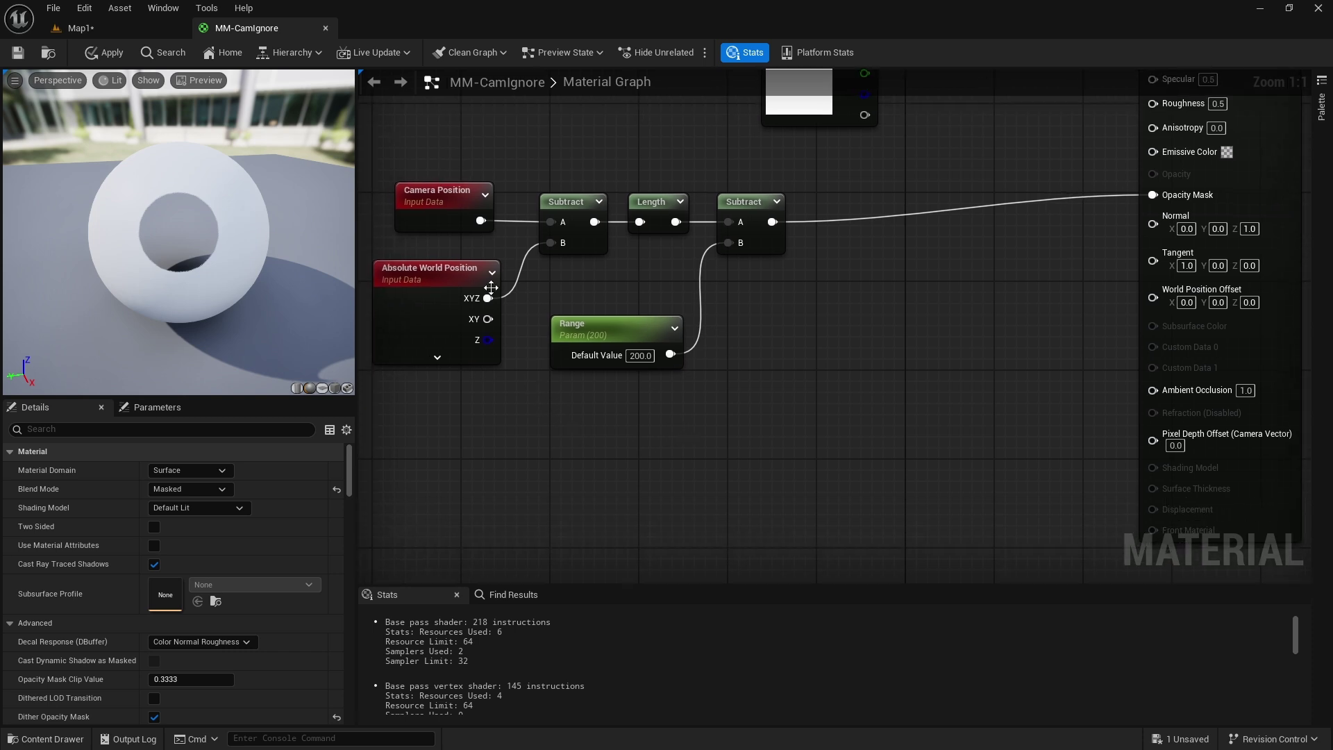
- Search all content, including the engine folder, for perlin and noise textures
right_click(518, 464)
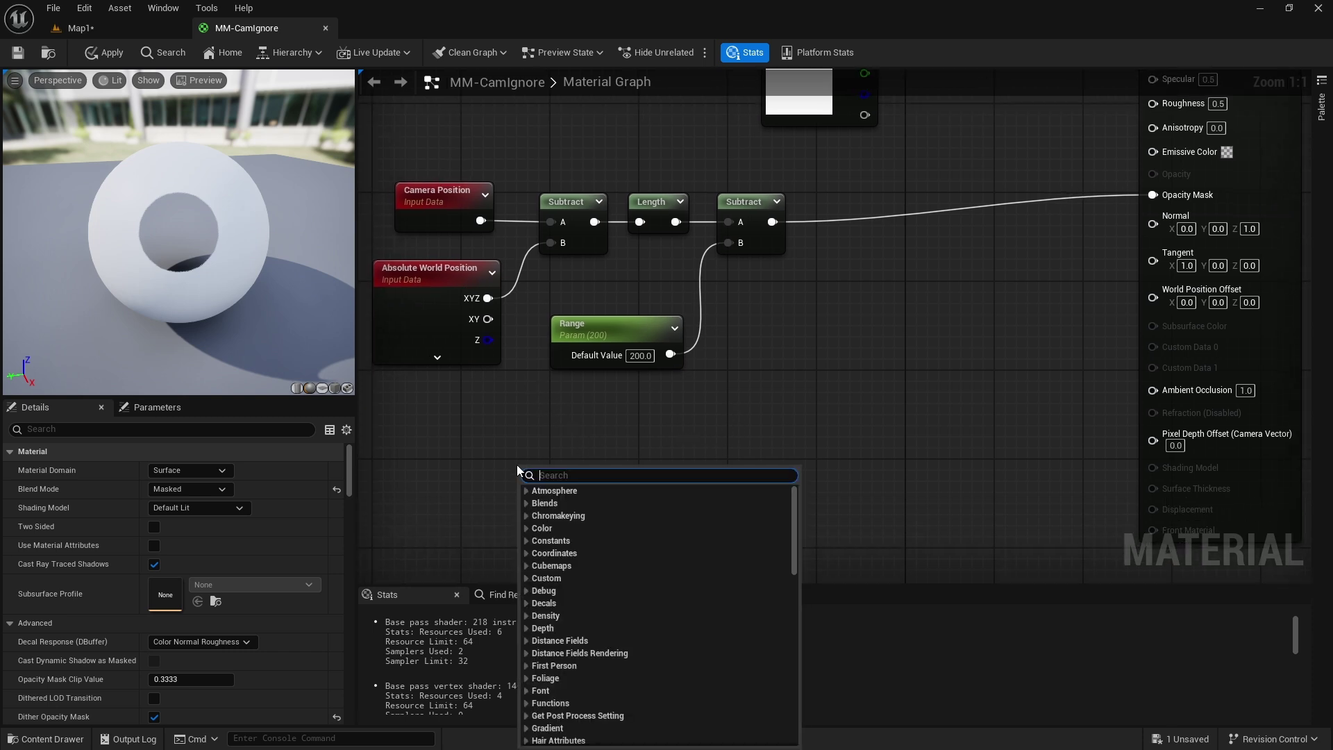
key("ctrl+space")
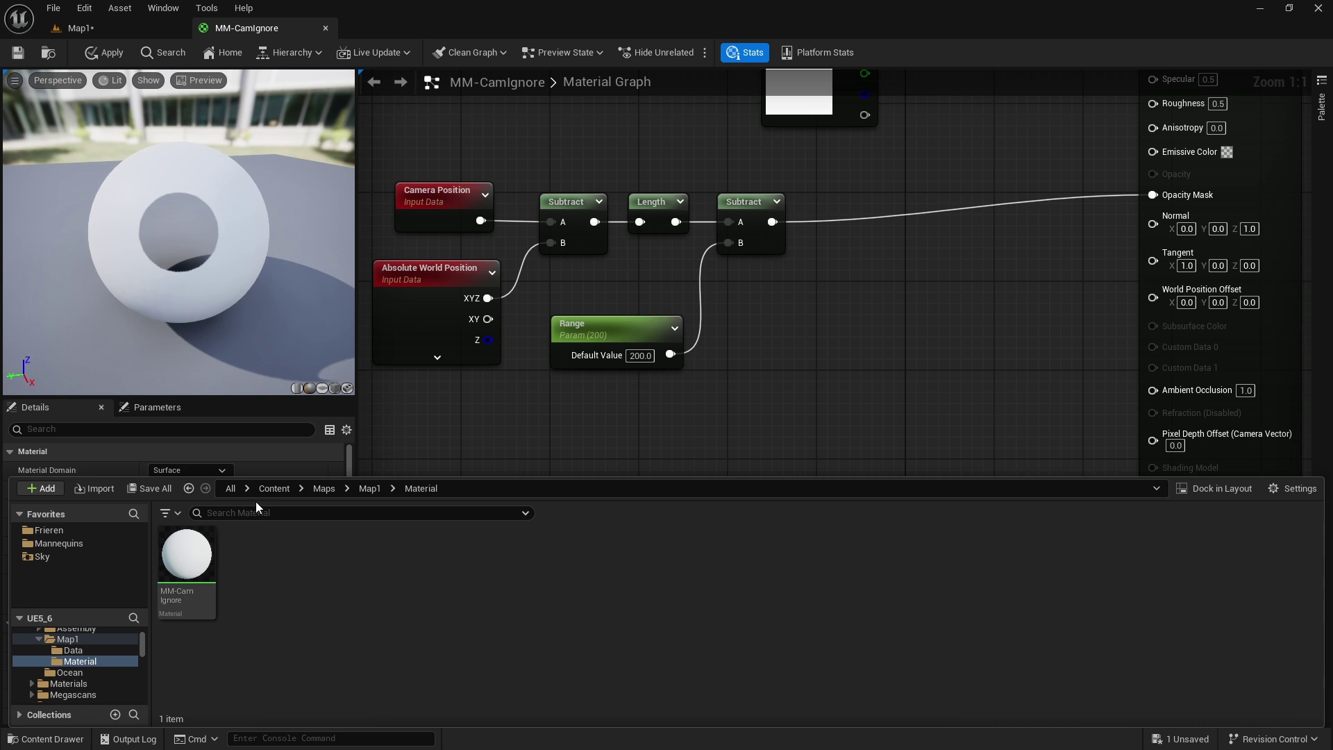
left_click(230, 489)
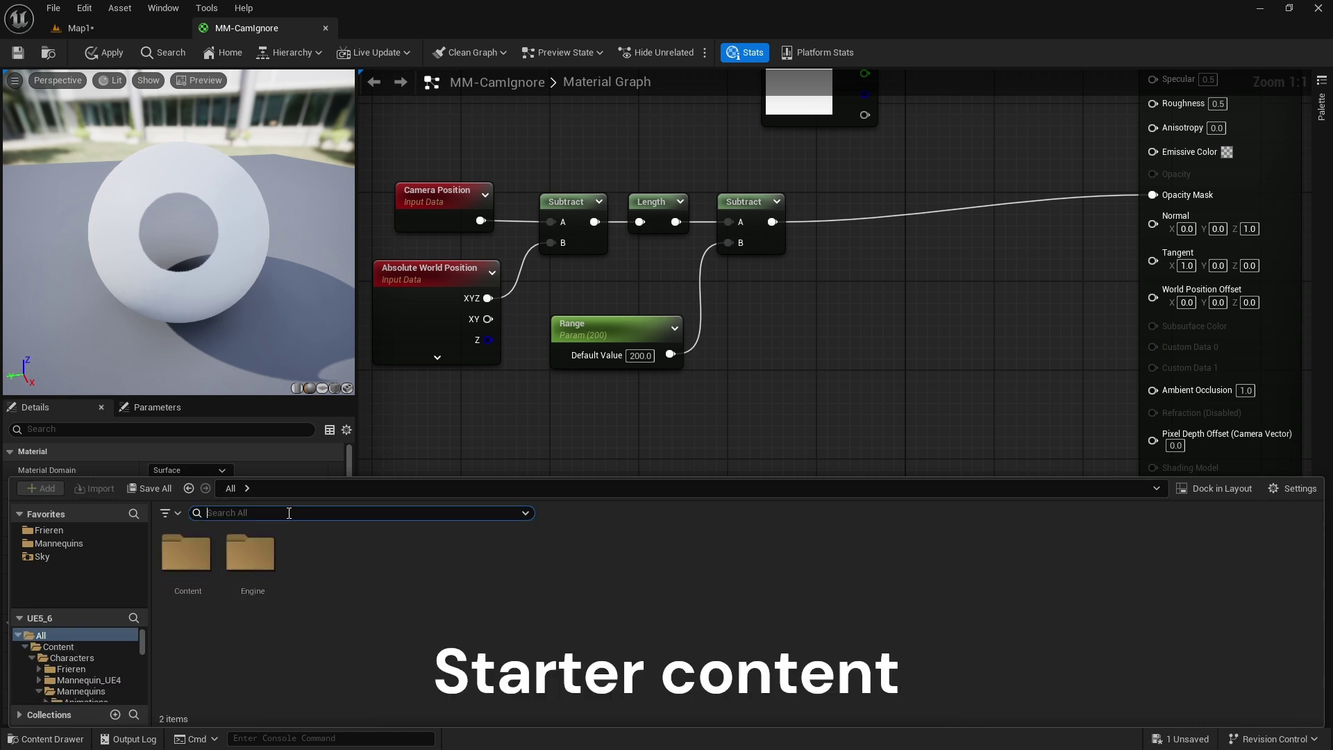
type("perlin")
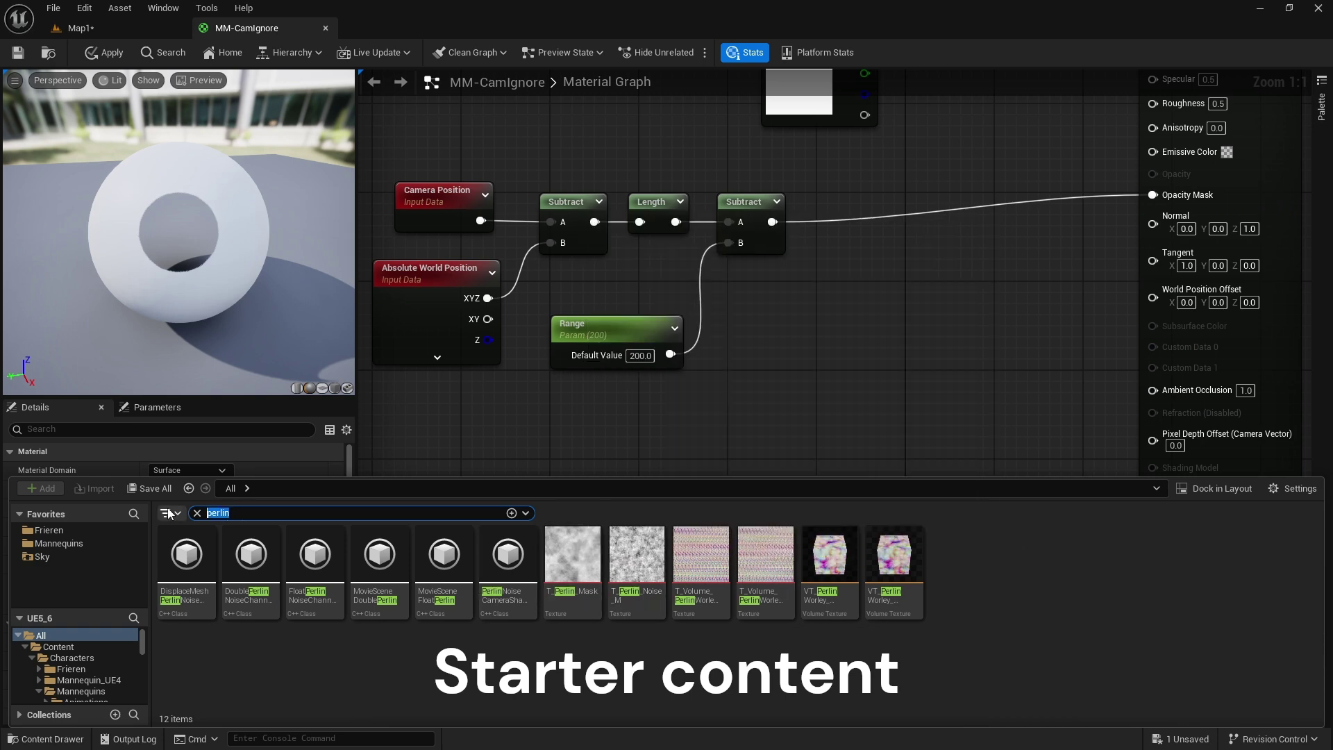
type("p")
key("ctrl+a")
type("nois")
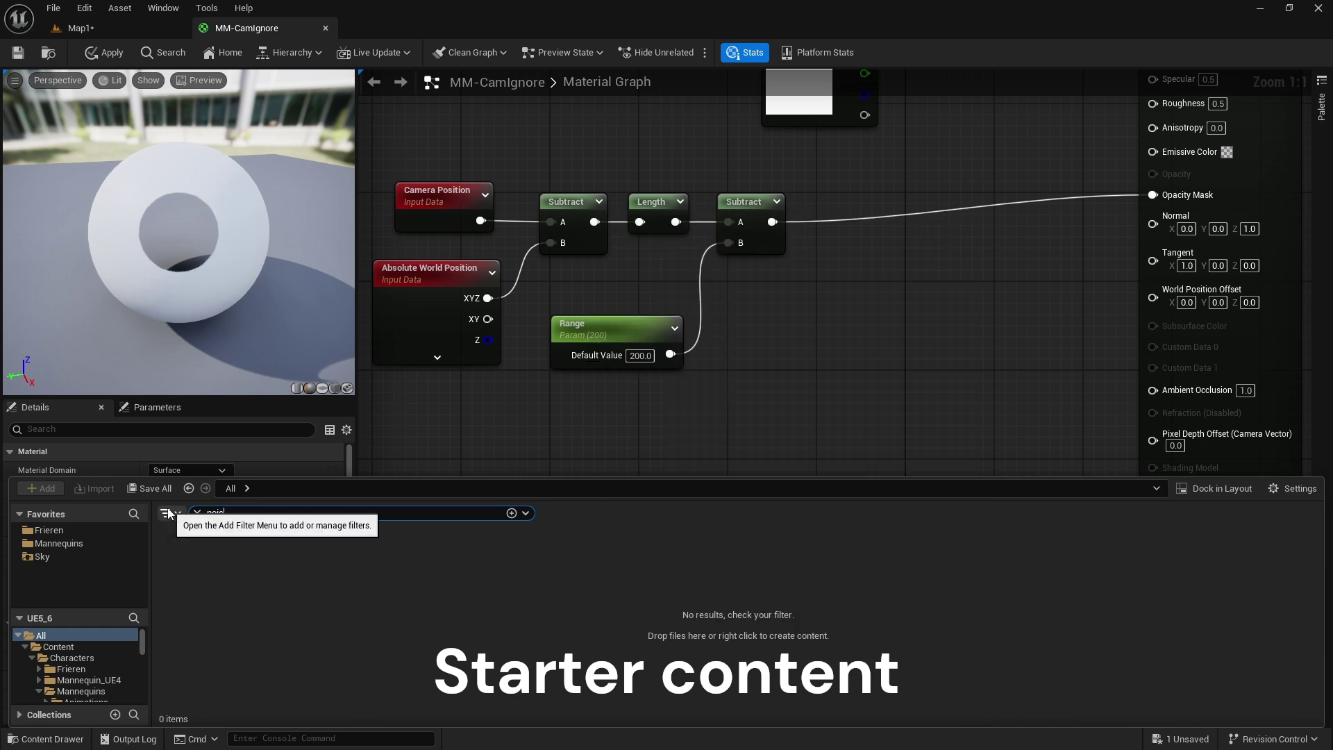
type("e")
scroll(892, 624, "up", 5)
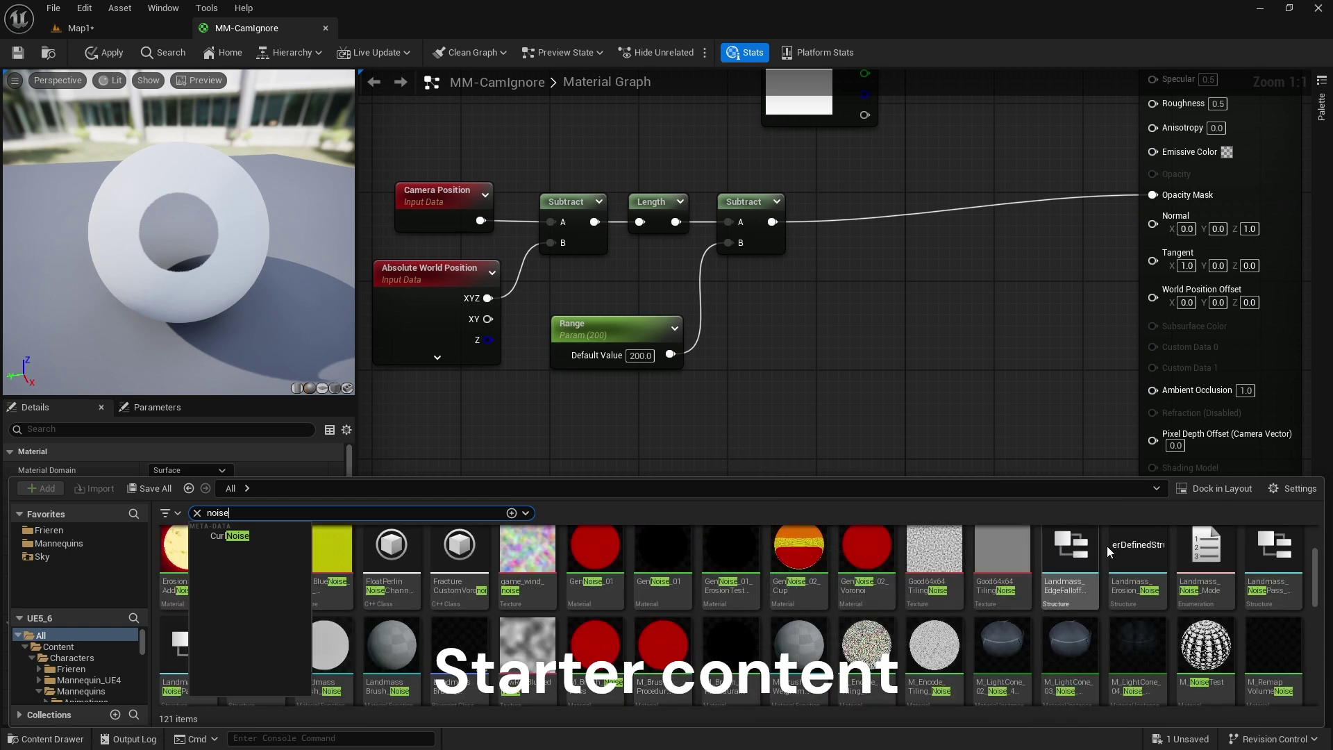
scroll(1095, 538, "up", 1)
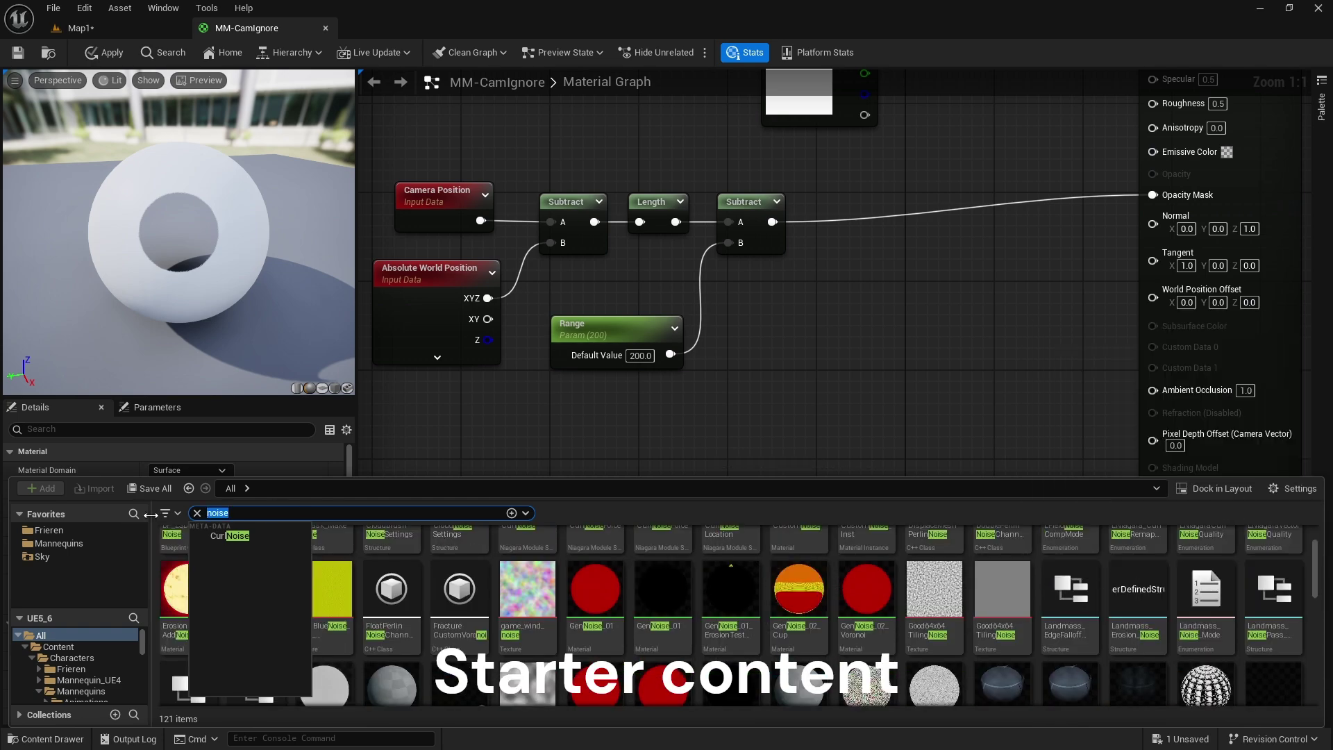
type("n")
- Add the T_Perlin_Noise_M texture to the material graph as a Texture Sample node below the Range parameter
left_click_drag(636, 556, 576, 417)
right_click_drag(777, 417, 776, 354)
left_click_drag(633, 365, 627, 406)
left_click(740, 347)
left_click(780, 257)
right_click_drag(803, 171, 657, 316)
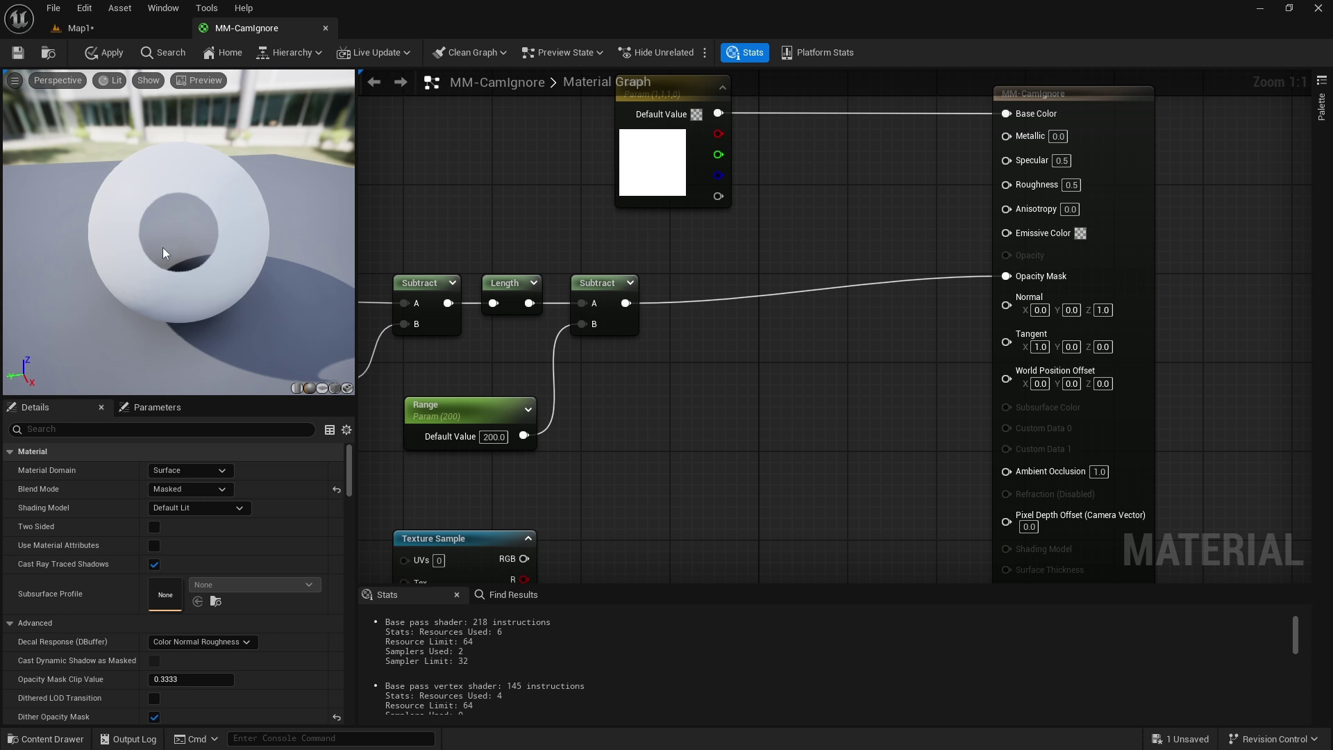
right_click_drag(685, 388, 658, 197)
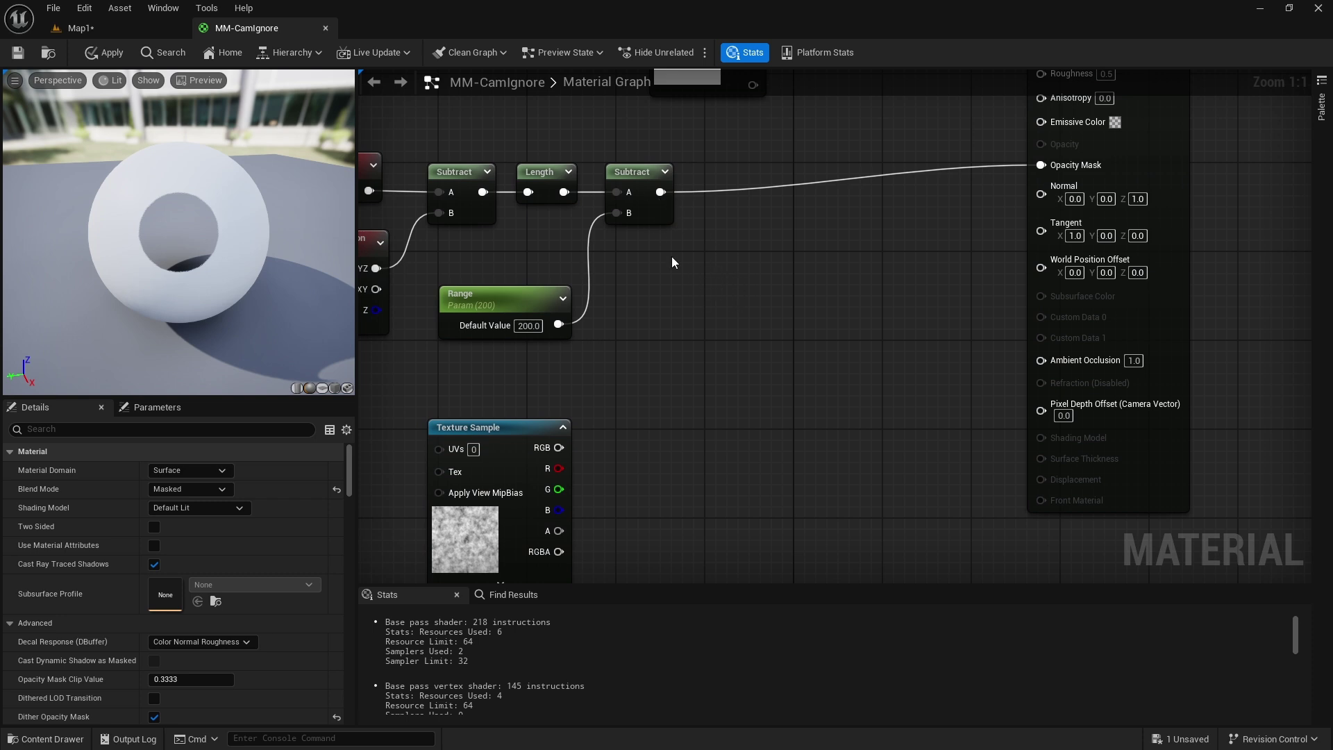
- Add a 1-x node fed by the second Subtract's output and place it below that Subtract
left_click_drag(735, 189, 690, 281, "ctrl")
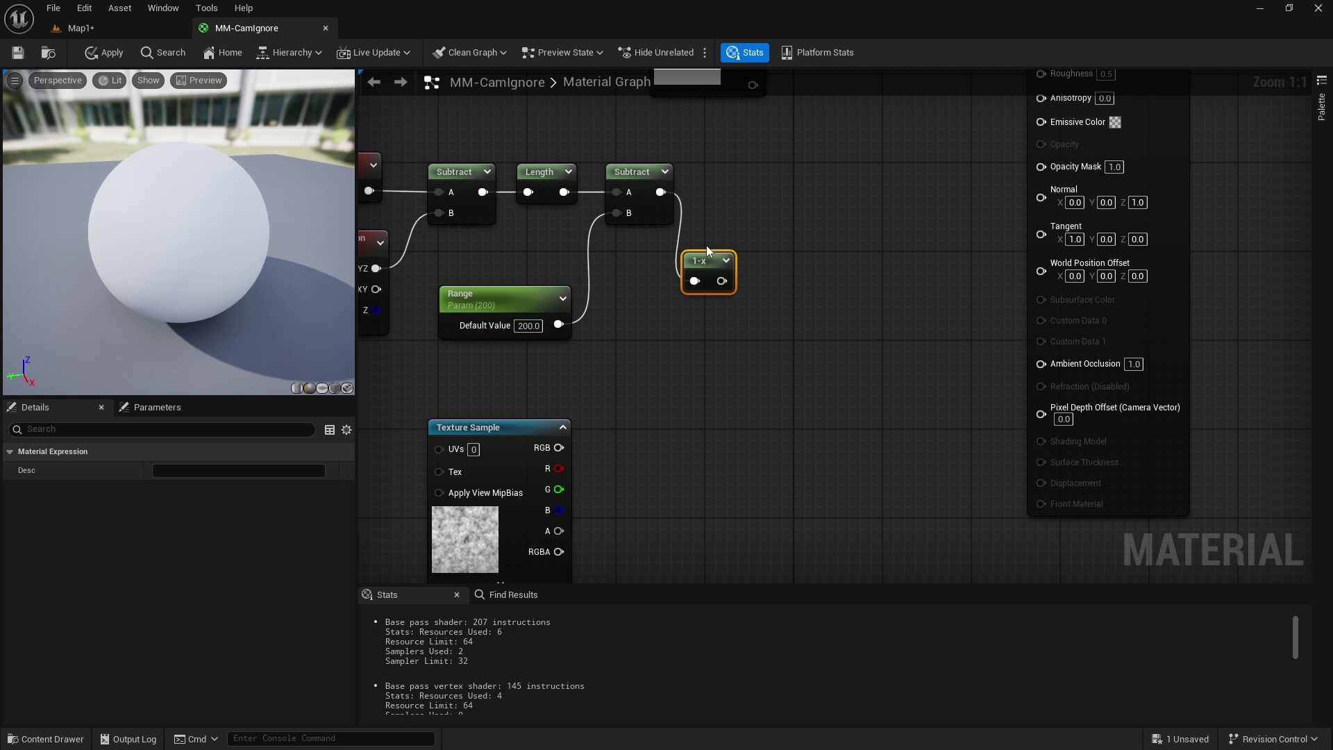
left_click(705, 247)
left_click(703, 258)
left_click(702, 247)
left_click_drag(701, 260, 701, 282)
left_click(718, 252)
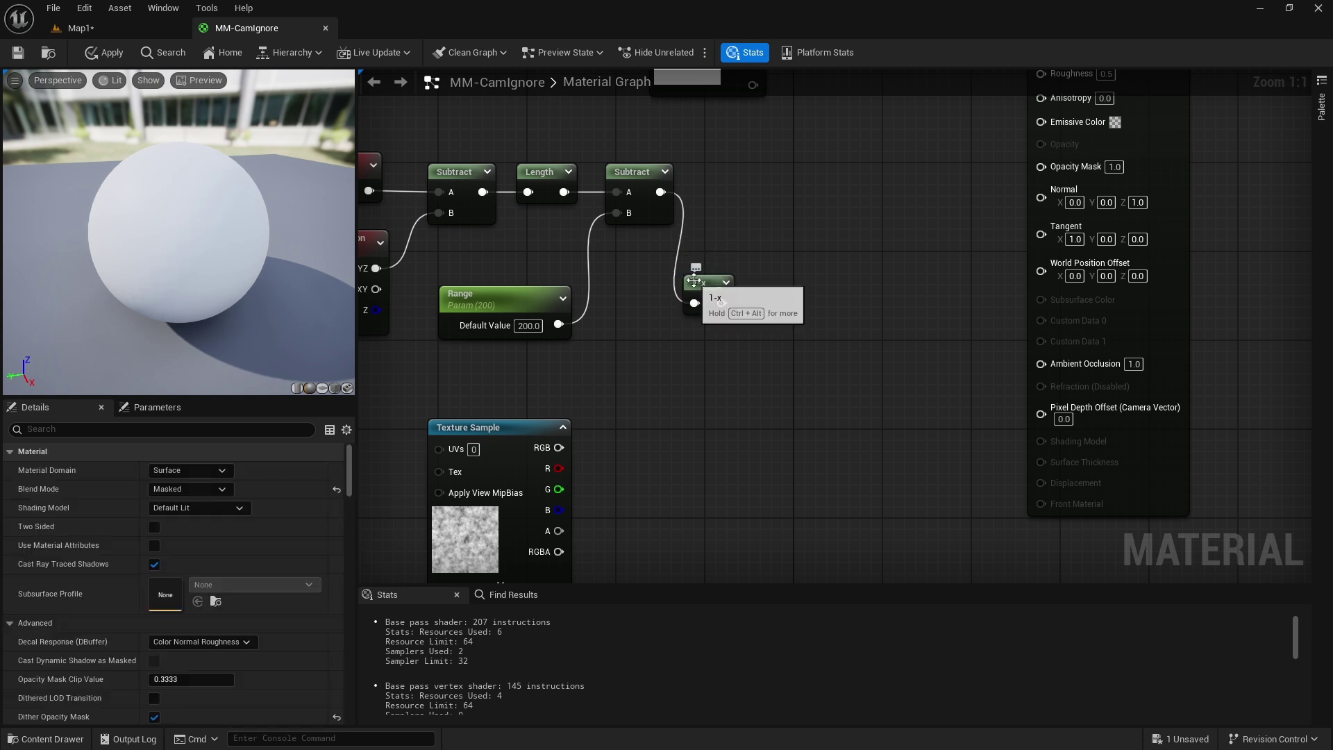
- Try the 1-x output in Opacity Mask, and reconnect the second Subtract's output there instead
left_click_drag(721, 303, 1047, 167)
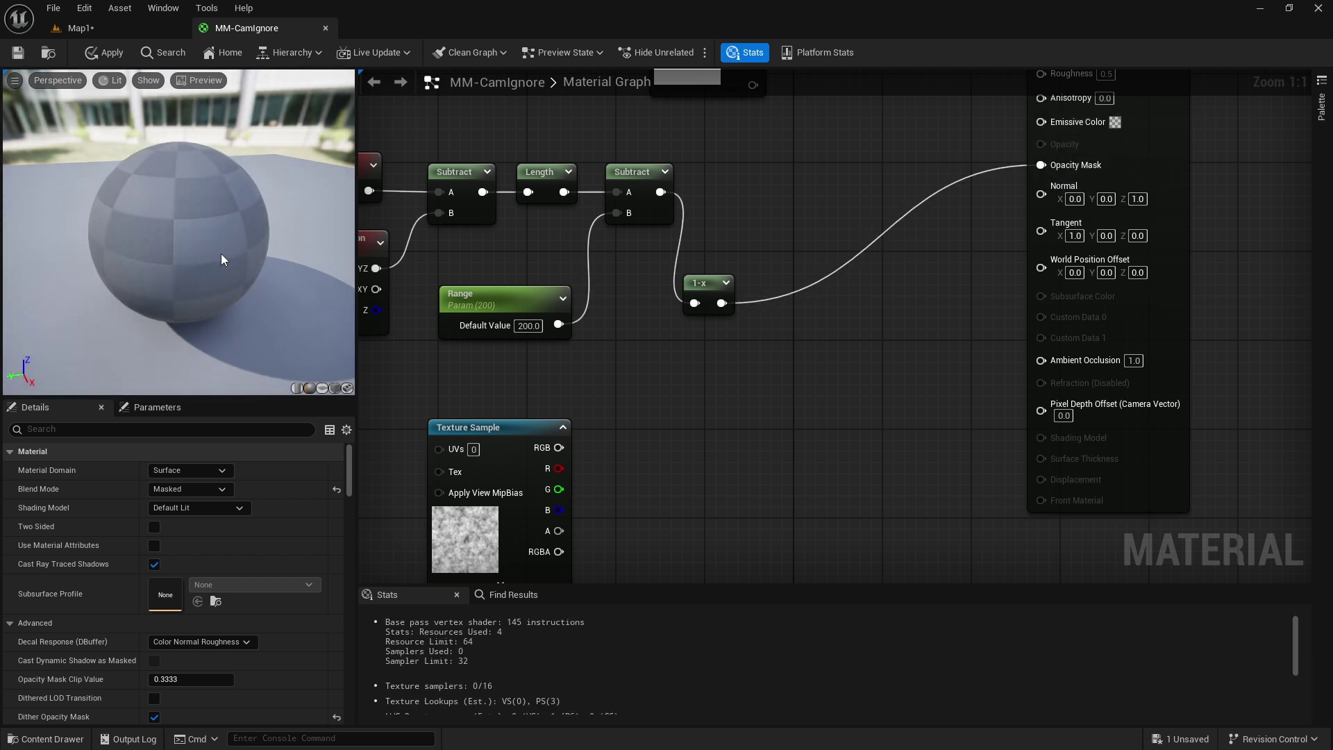
mouse_move(239, 258)
right_mouse_down()
mouse_move(238, 247)
mouse_move(238, 291)
mouse_move(238, 258)
right_mouse_up()
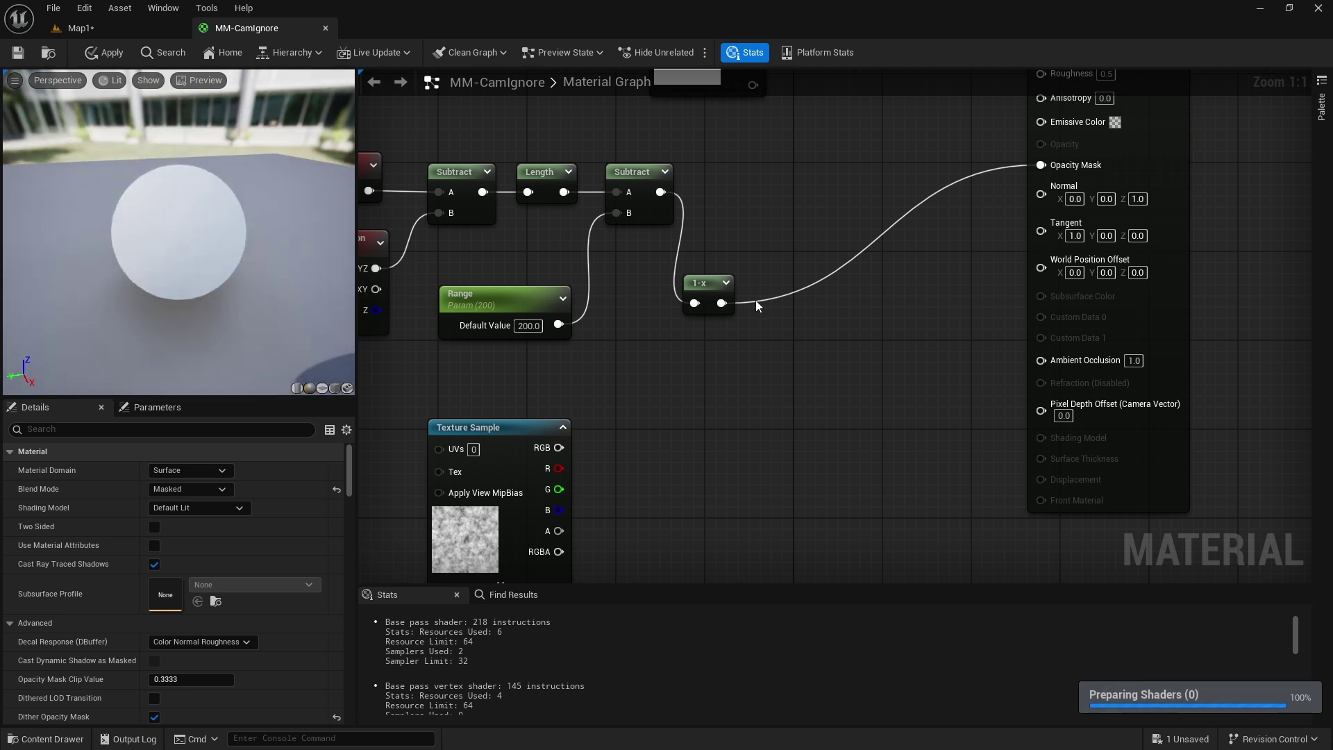
left_click_drag(661, 193, 1040, 165)
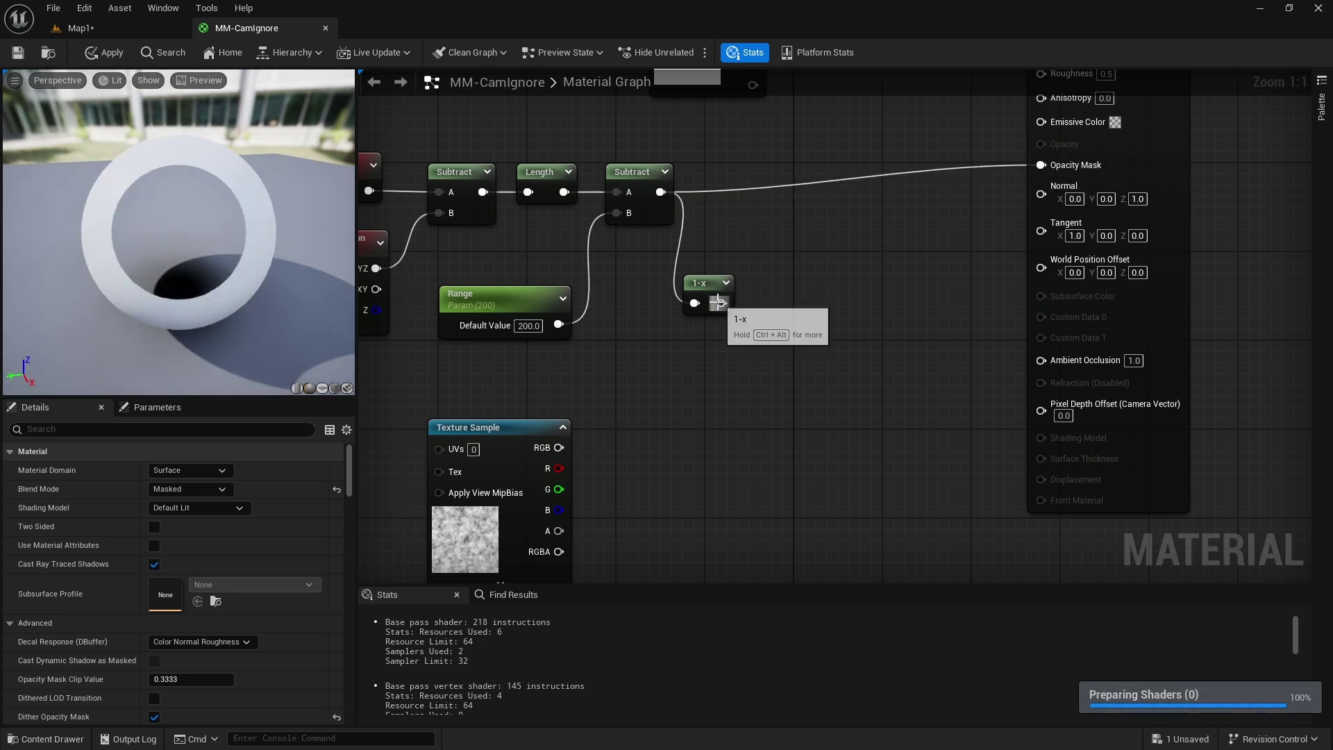
left_click_drag(713, 291, 703, 313)
left_click(659, 394)
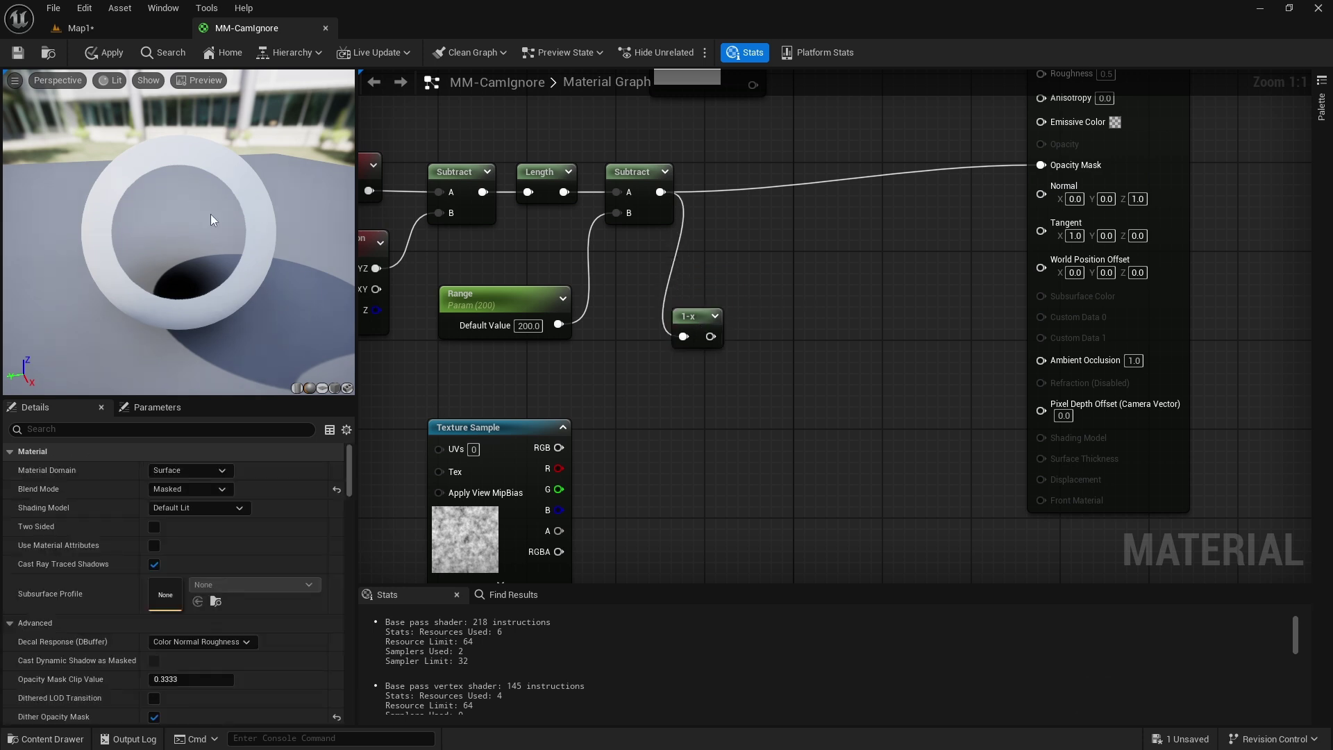
- Multiply the 1-x output by the texture's RGB, and Add the product to the second Subtract's output to feed Opacity Mask
left_click_drag(559, 451, 773, 373)
key("m")
left_click_drag(559, 448, 829, 175)
left_click(731, 156)
left_click_drag(819, 221, 976, 159)
left_click_drag(1058, 173, 1045, 166, "ctrl")
left_click_drag(812, 174, 812, 162)
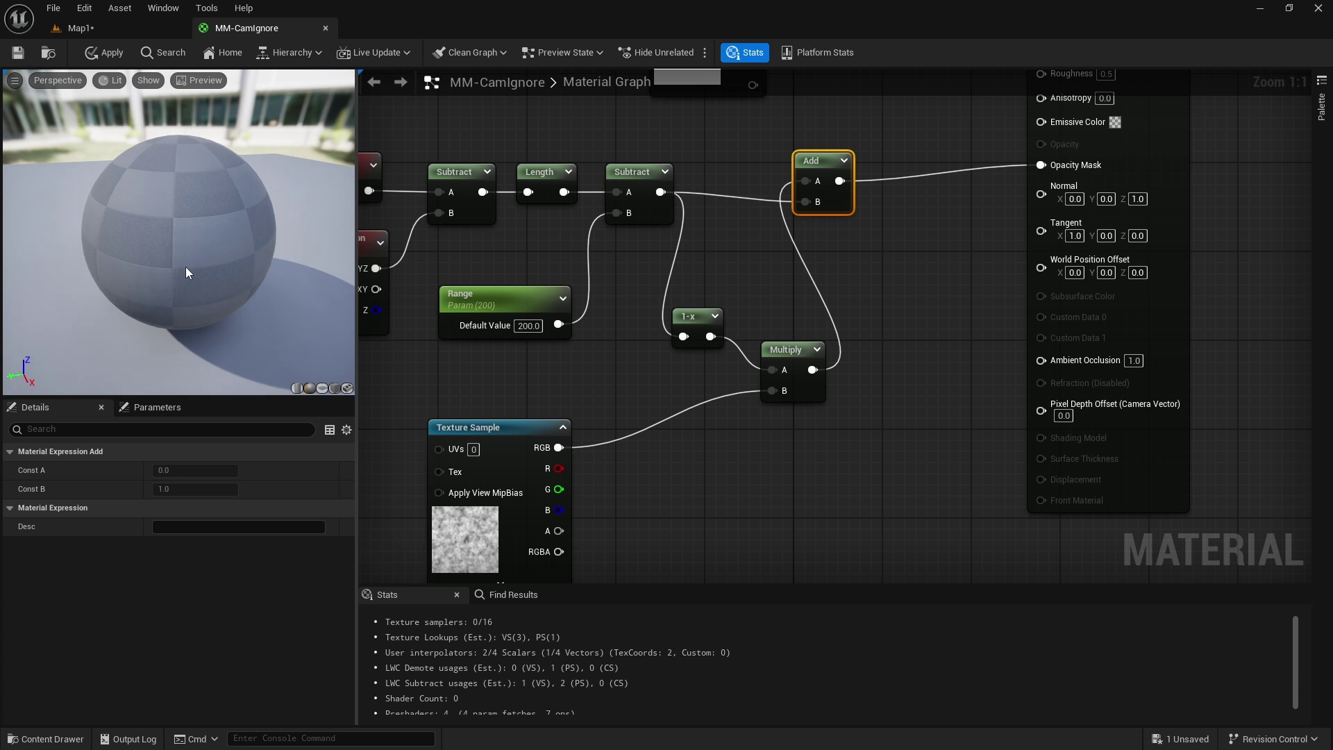
mouse_move(136, 274)
right_mouse_down()
mouse_move(136, 299)
mouse_move(136, 266)
right_mouse_up()
left_click_drag(136, 267, 285, 305)
right_click_drag(284, 305, 285, 326)
left_click_drag(179, 291, 188, 302)
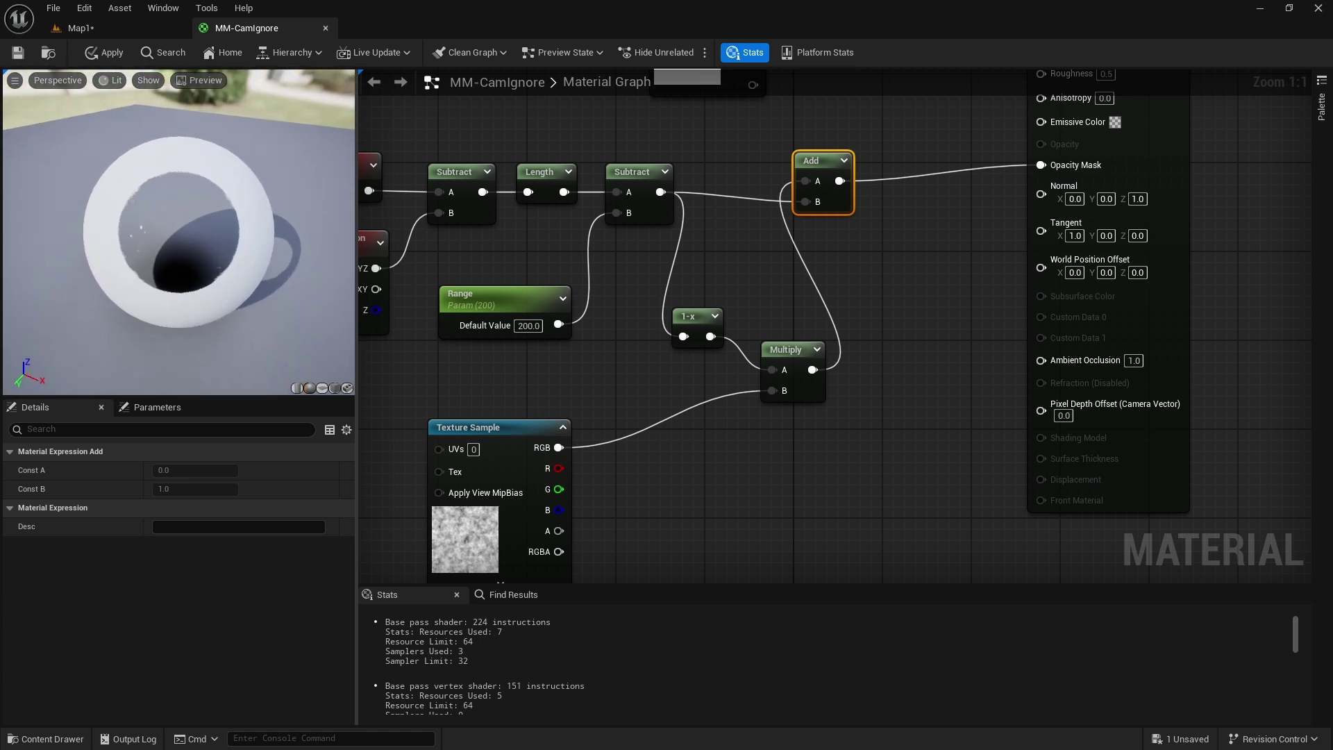
- Insert a Power node with exponent 0.2 between the Texture Sample's RGB output and Multiply's B input
right_click_drag(525, 387, 554, 321)
left_click(585, 377)
left_click_drag(529, 359, 602, 381)
left_click(589, 379, "alt")
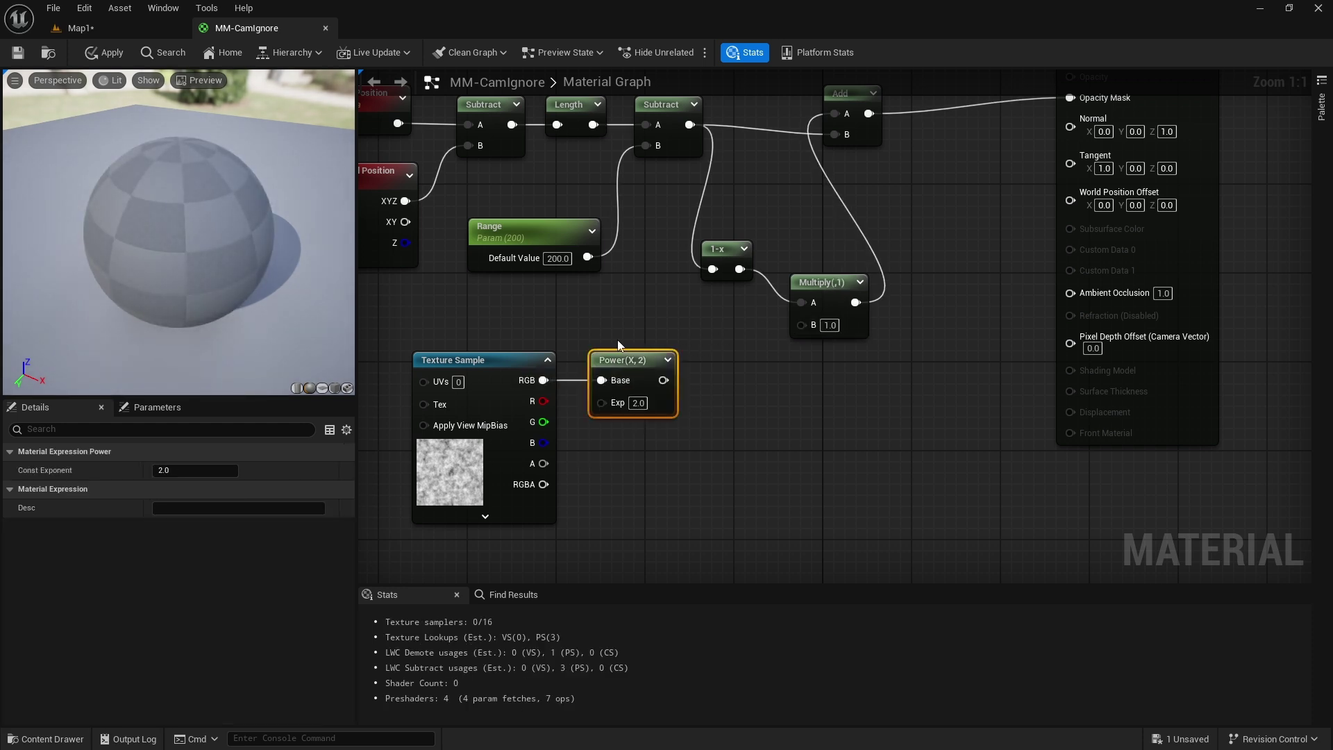
left_click(619, 339)
left_click_drag(664, 380, 802, 324)
left_click(637, 403)
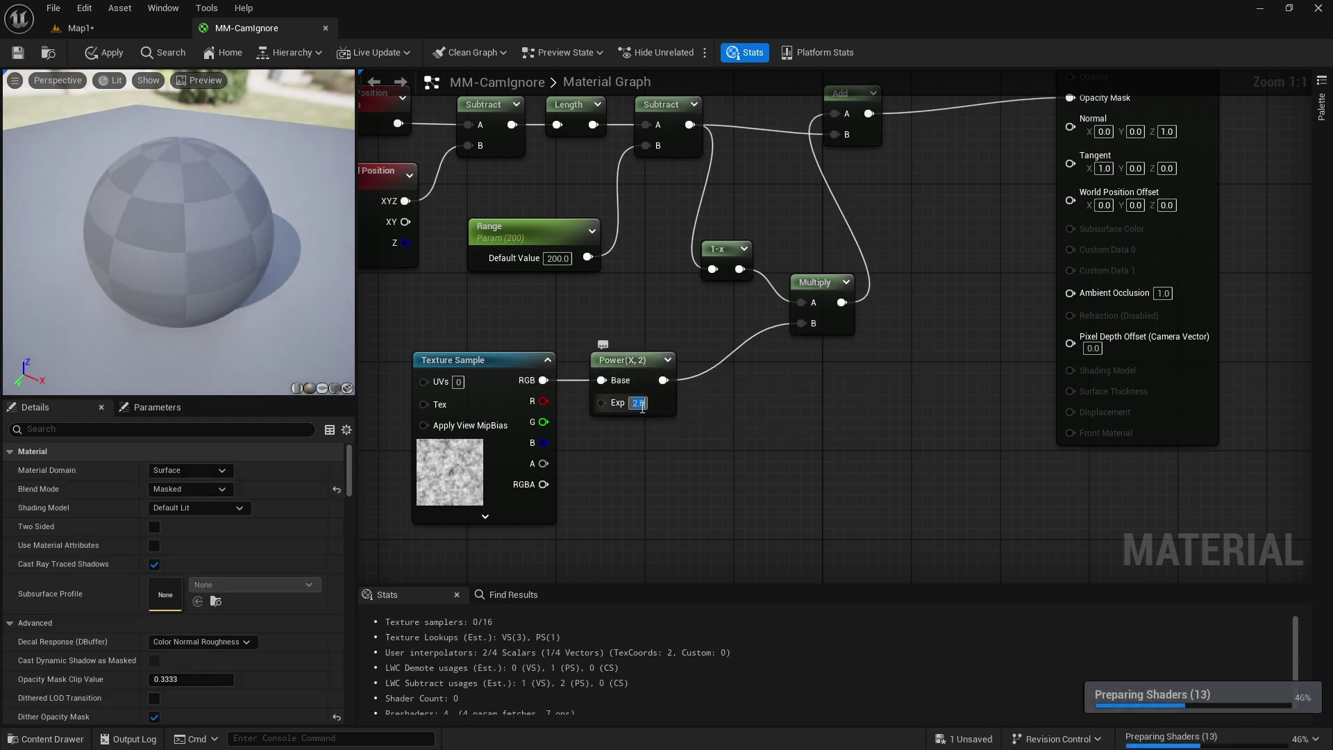
type("0.2")
key("Return")
left_click(624, 391)
left_click(632, 315)
- Feed the Power node's Exp input from a new scalar parameter named NoiseStrength with default value 0.2
left_click_drag(476, 357, 399, 357)
left_click(562, 319)
left_click_drag(601, 403, 596, 461)
key("s")
double_click(537, 474)
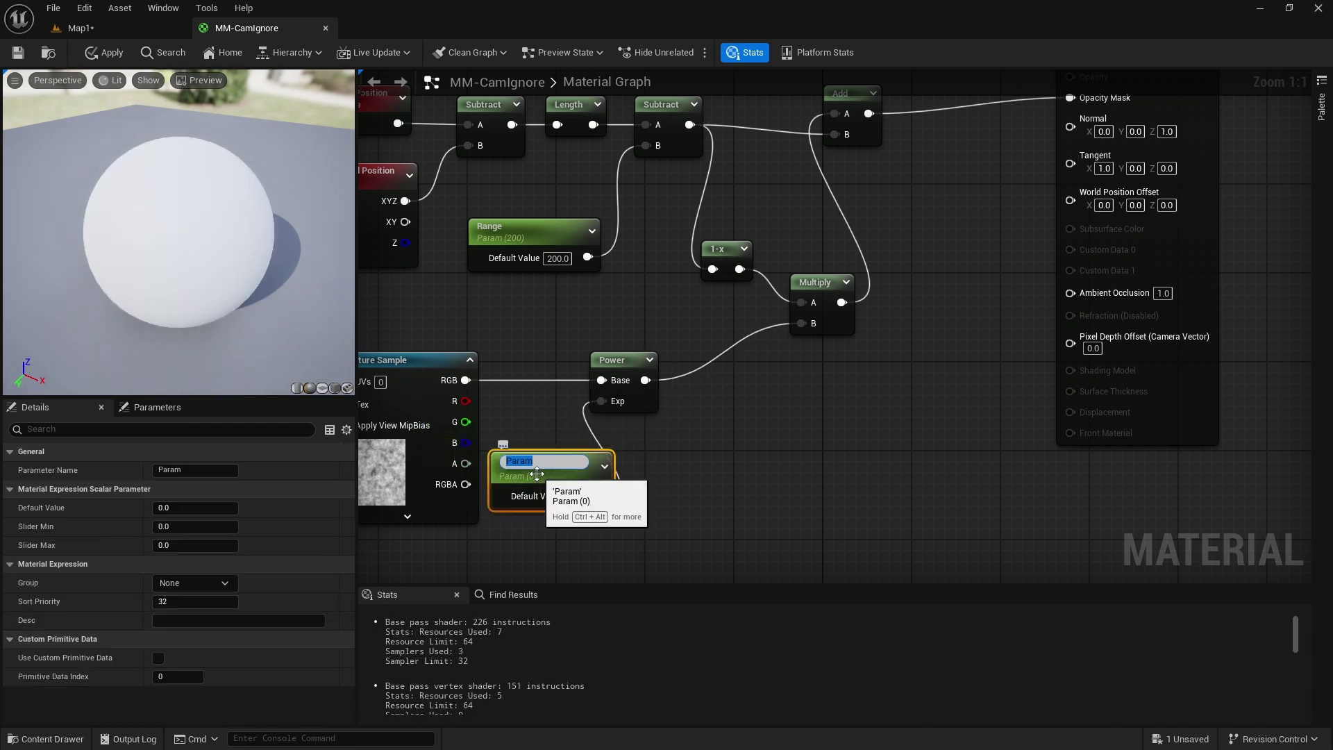
type("NoiseStreng")
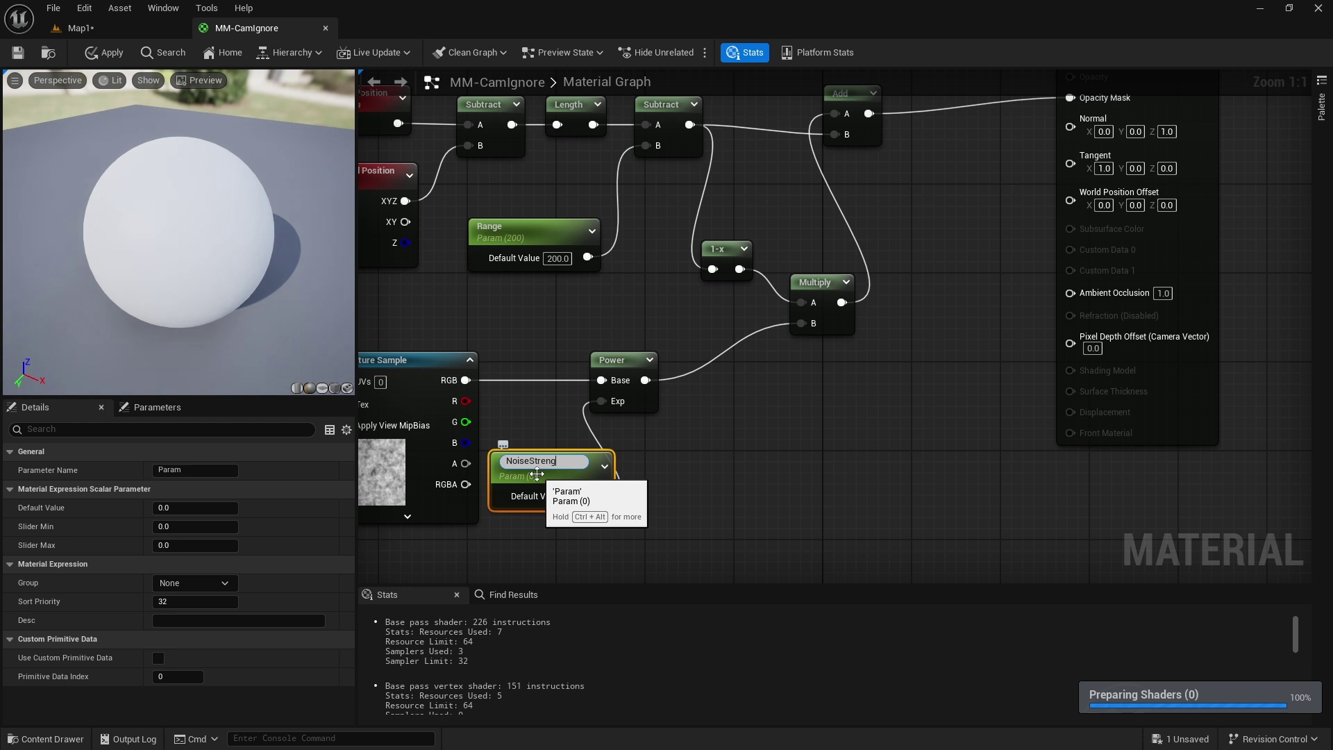
type("th")
key("Return")
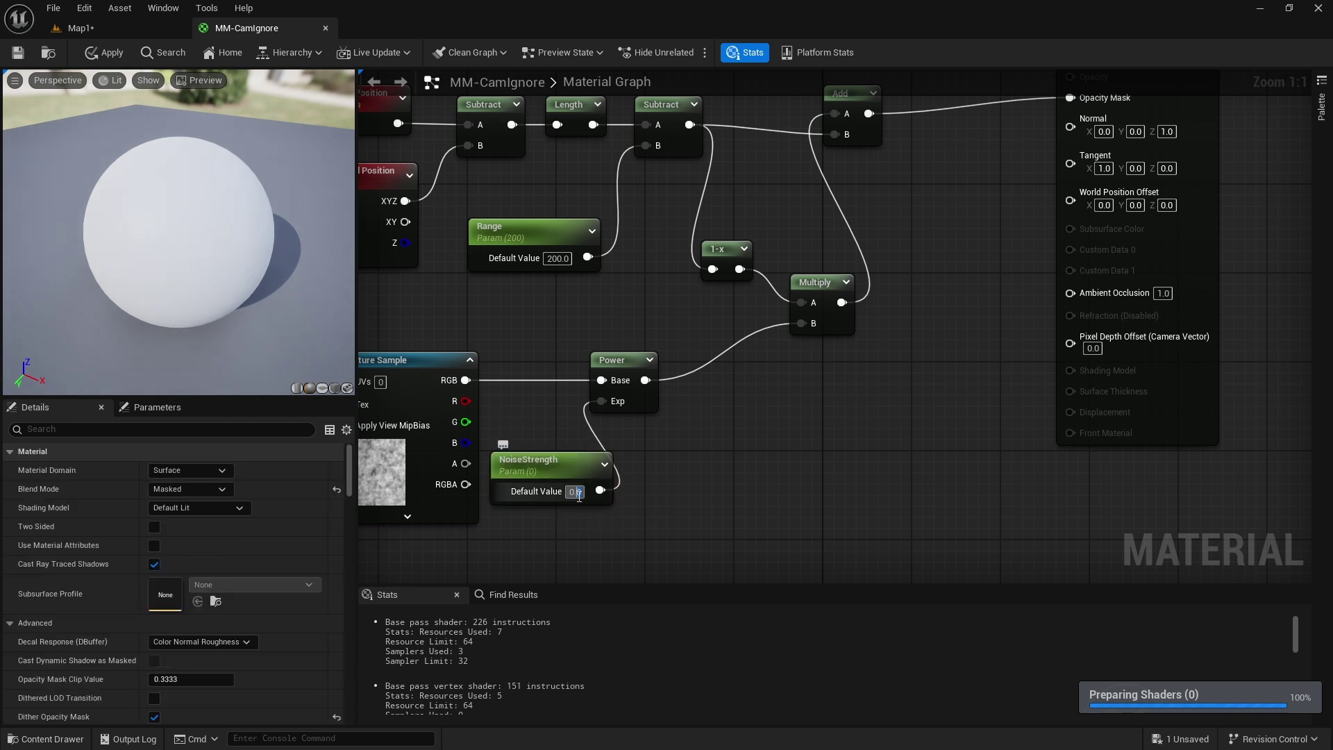
type("0.2")
key("Return")
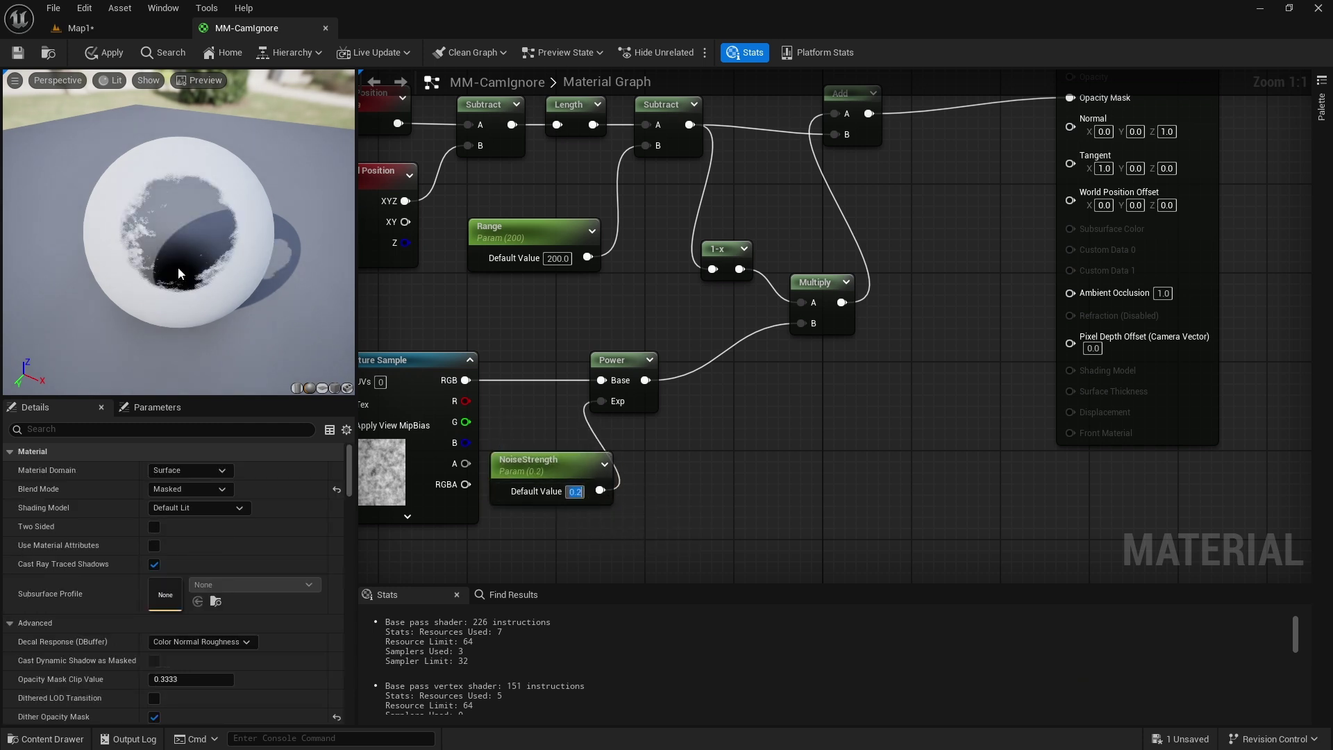
- Inspect the noise-edged mask on the preview sphere and save the material
mouse_move(178, 232)
left_mouse_down()
mouse_move(209, 187)
mouse_move(178, 243)
mouse_move(163, 236)
mouse_move(179, 231)
left_mouse_up()
left_click_drag(281, 238, 208, 225)
key("ctrl+s")
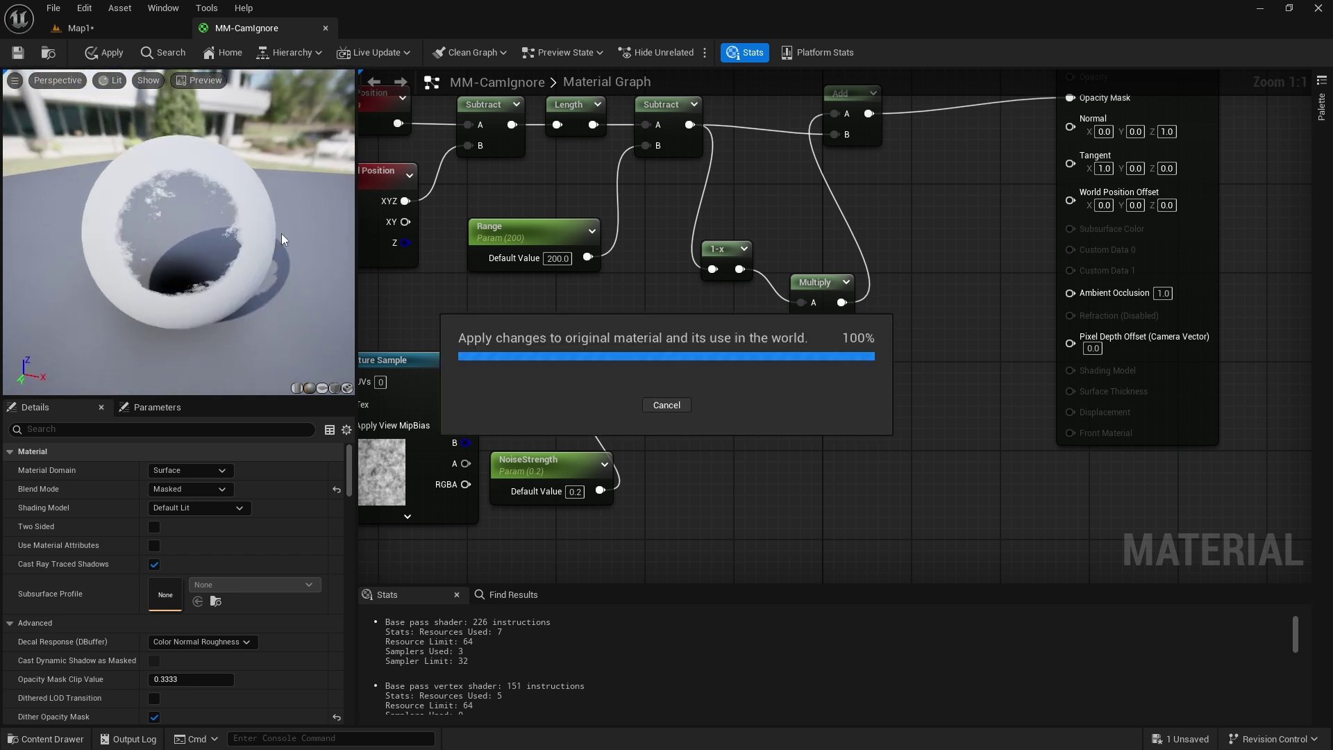
- Play Map1 and walk the character around the wall to check the noise-edged fade near the camera
left_click(123, 31)
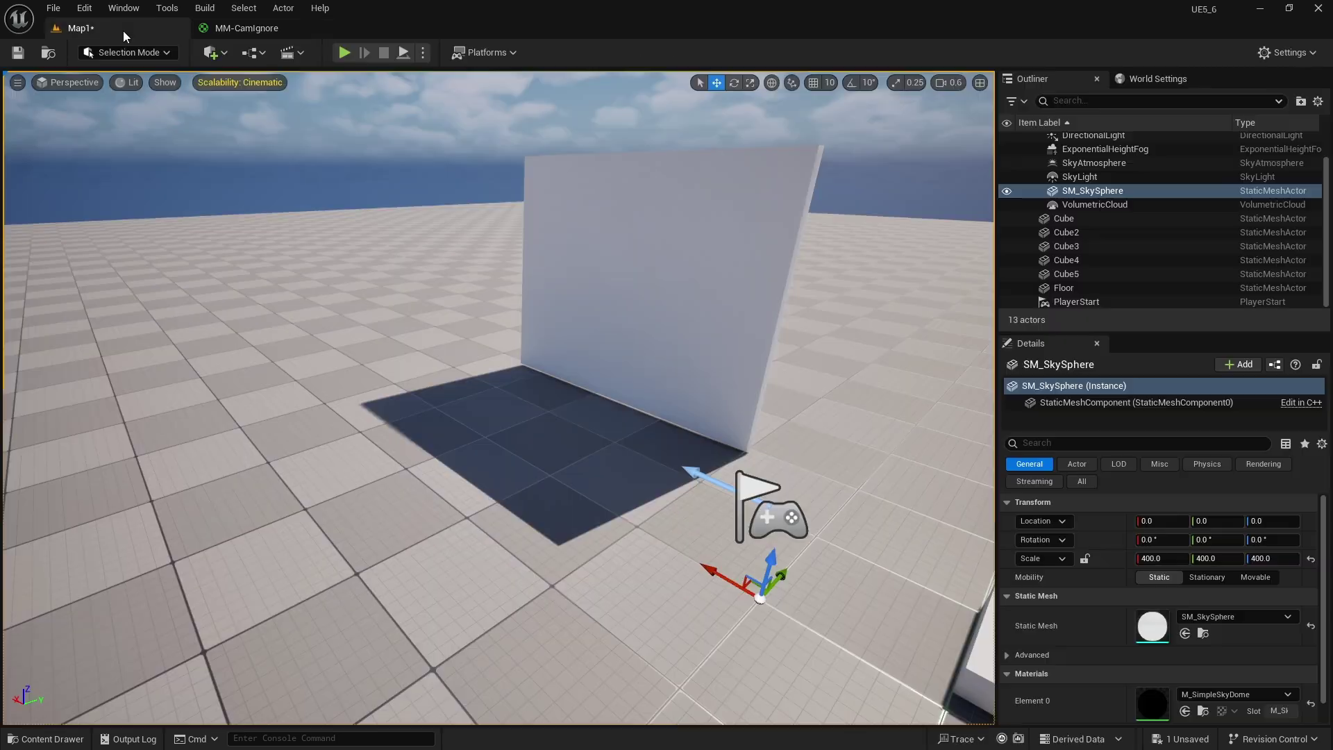
key("alt+p")
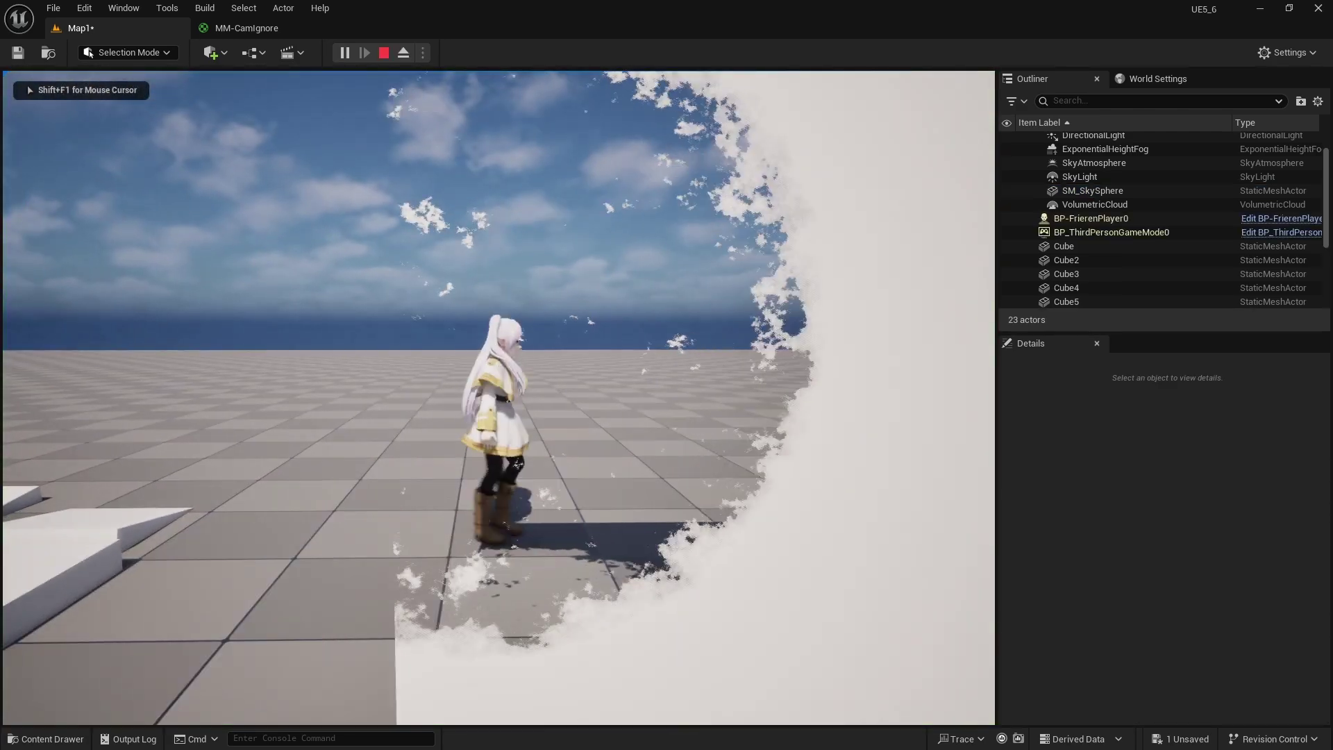
key("w")
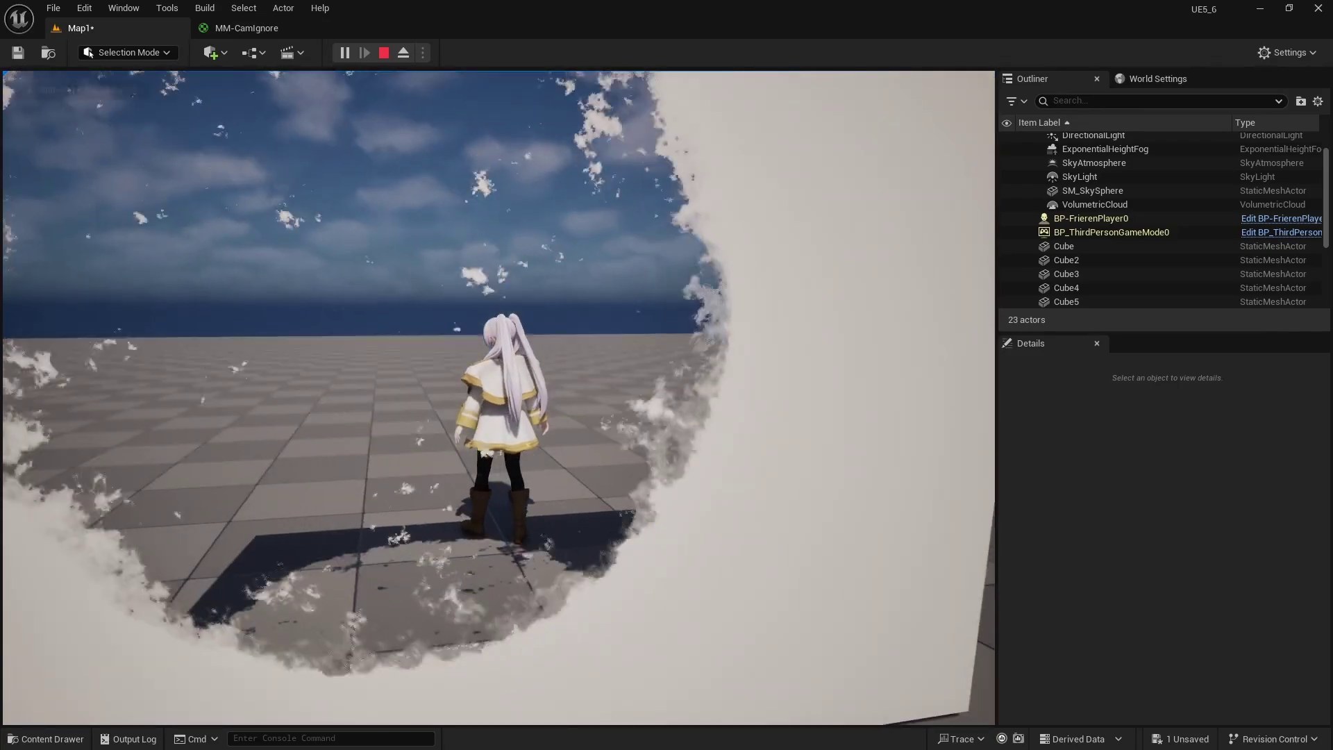
key("a")
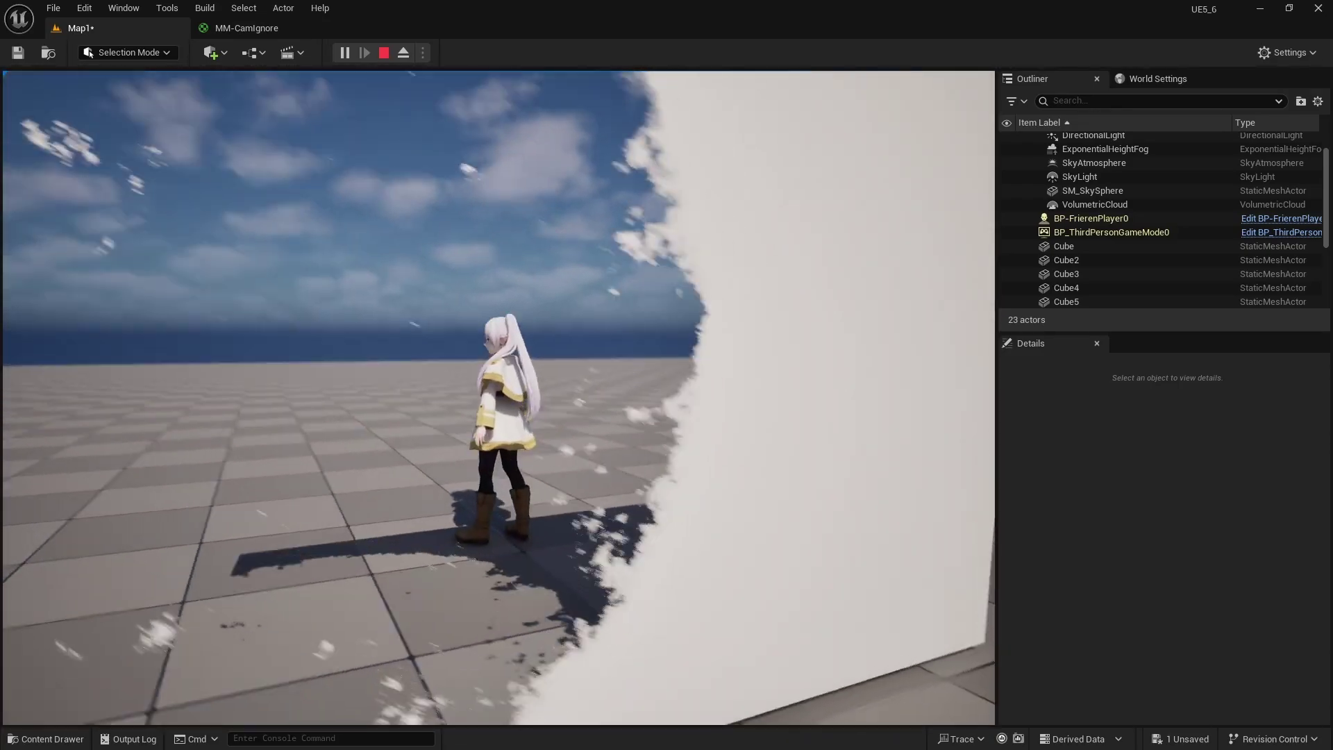
key("w")
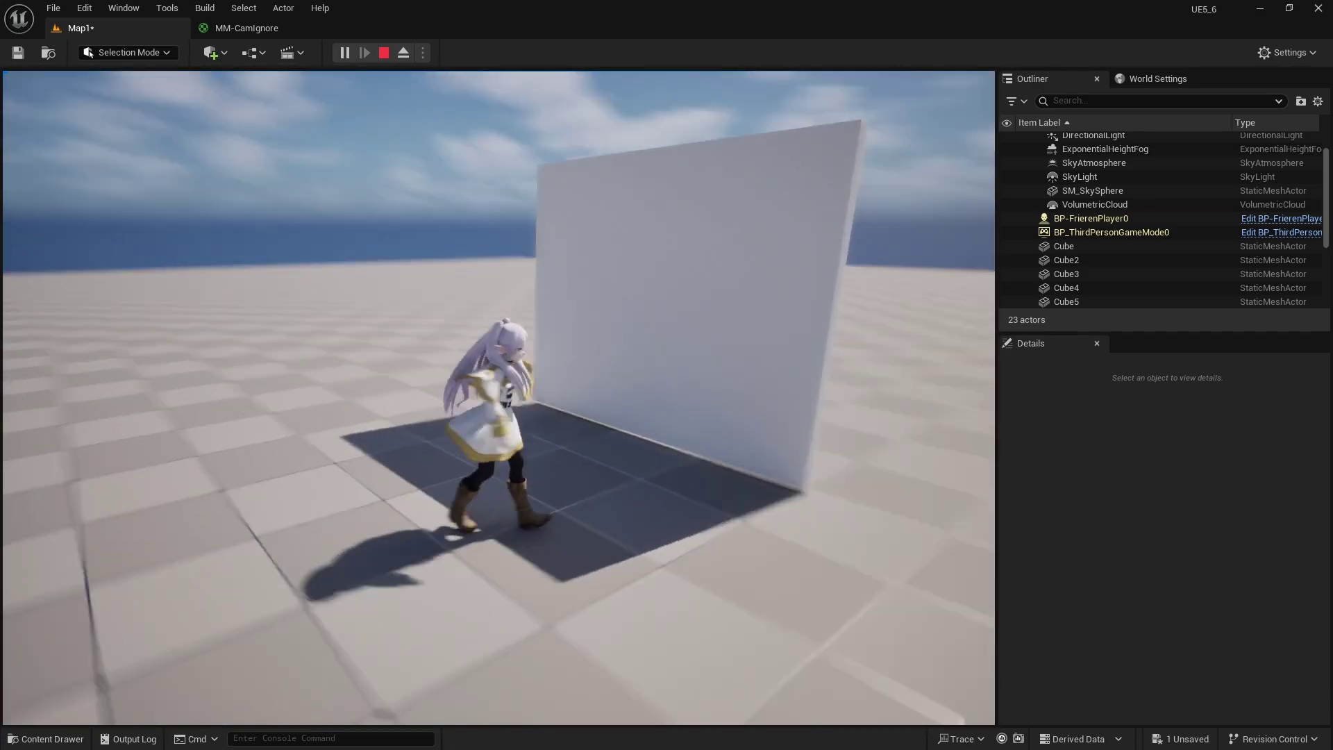
key("d")
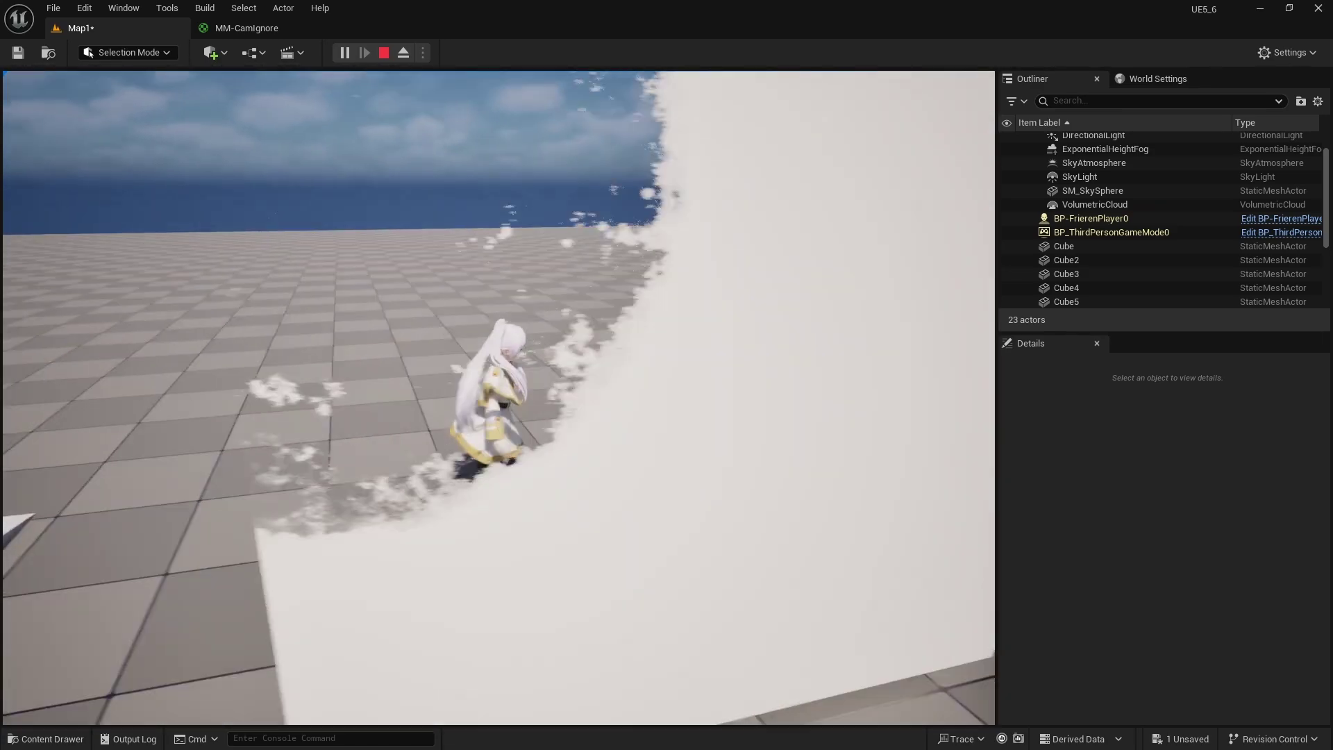
key("w")
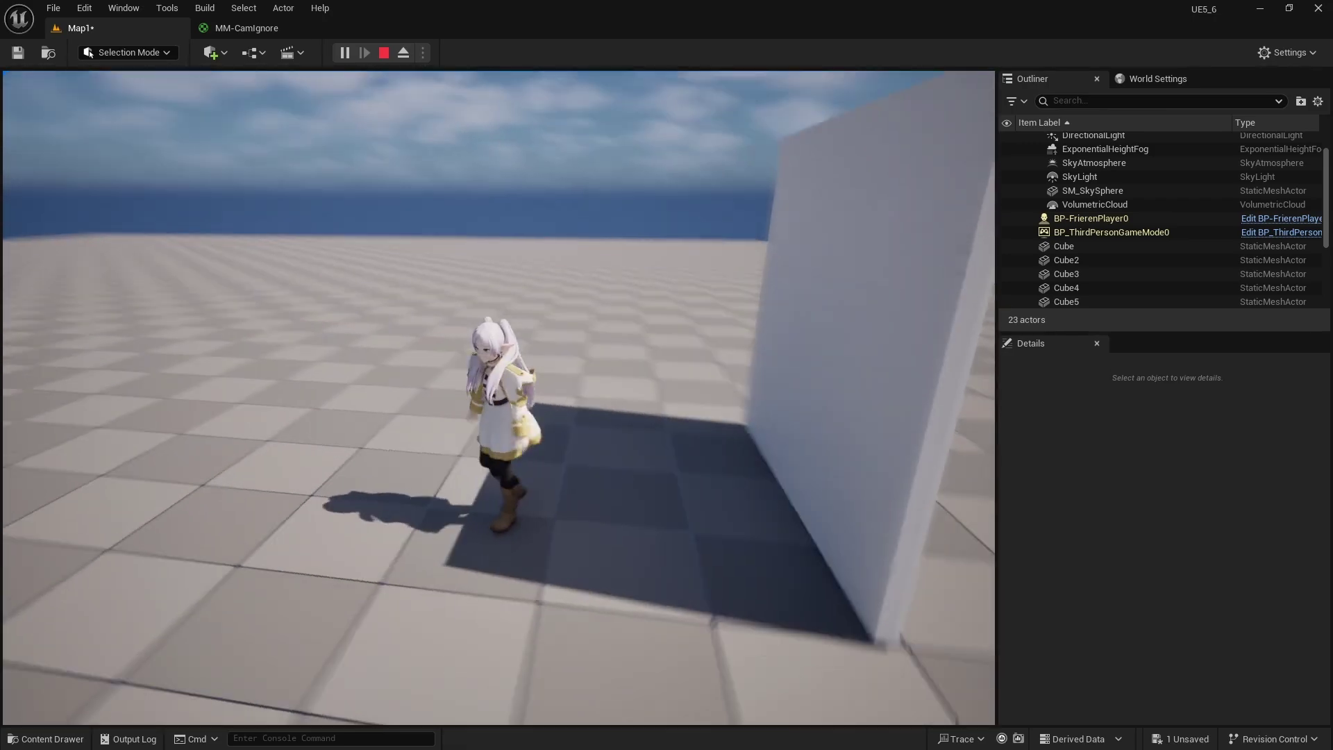
- Stop the play session and insert a Shadow Pass Switch in MM-CamIgnore between the Add node's output and Opacity Mask
key("Escape")
left_click(246, 28)
right_click_drag(907, 256, 687, 468)
left_click_drag(829, 177, 907, 177)
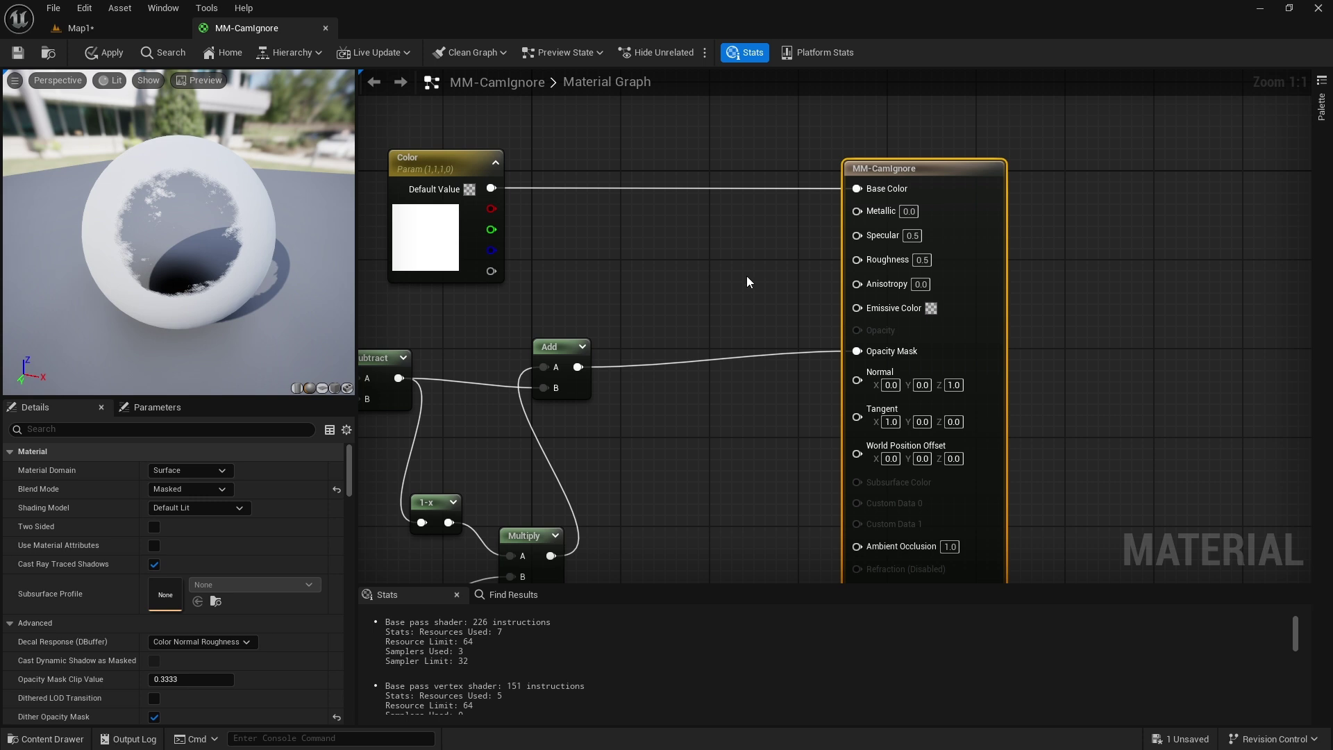
left_click(577, 366, "alt")
left_click_drag(577, 366, 710, 360)
type("shadow")
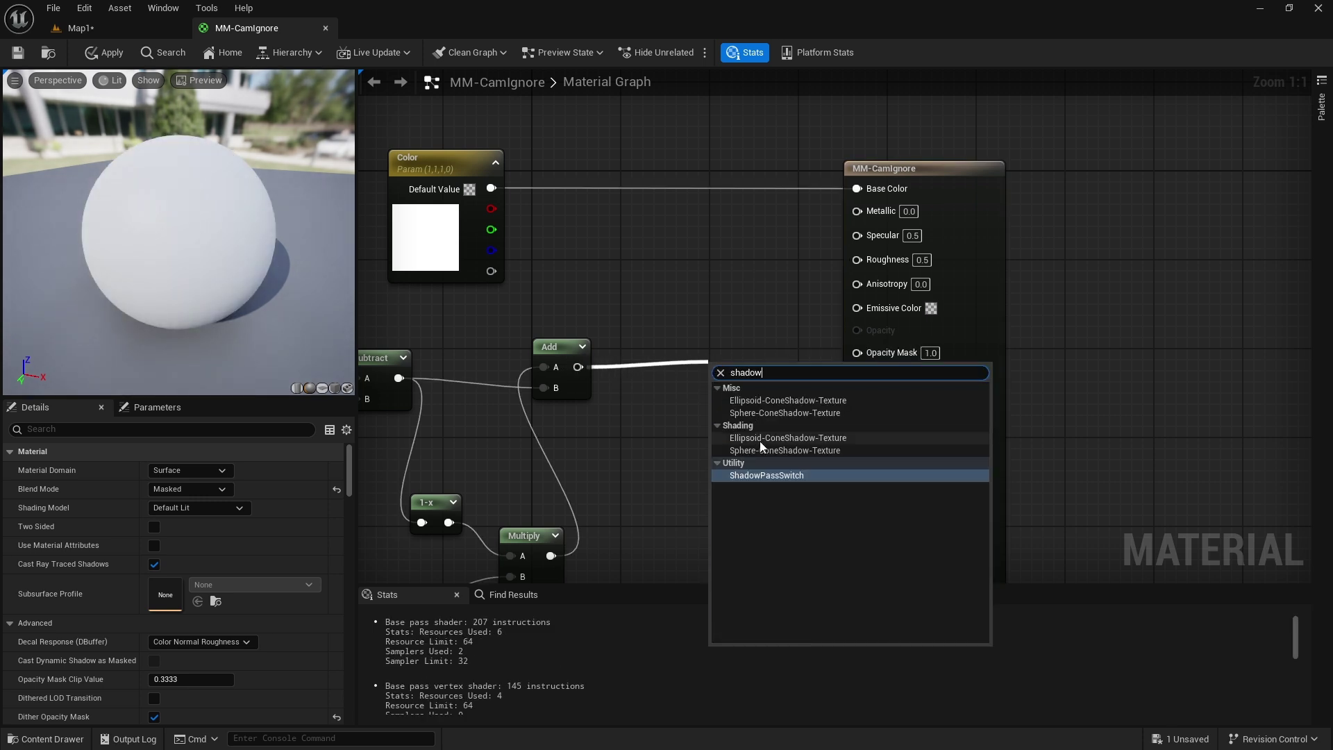
left_click(763, 475)
left_click(716, 313)
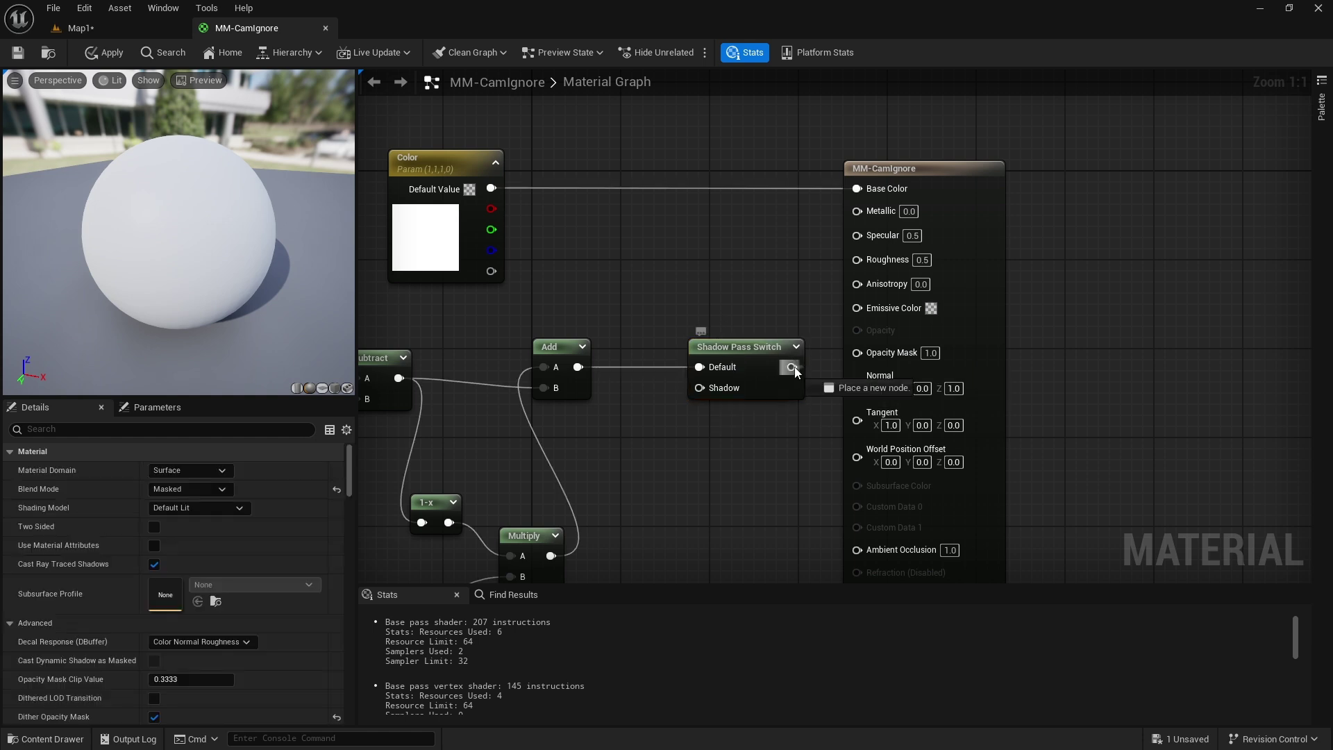
left_click_drag(791, 367, 856, 353)
left_click_drag(743, 345, 732, 345)
left_click(722, 316)
- Feed the Shadow Pass Switch's Shadow input from a new Constant node with value 1
left_click_drag(701, 390, 654, 472)
key("Escape")
key("Delete")
left_click_drag(688, 388, 624, 436)
key("1")
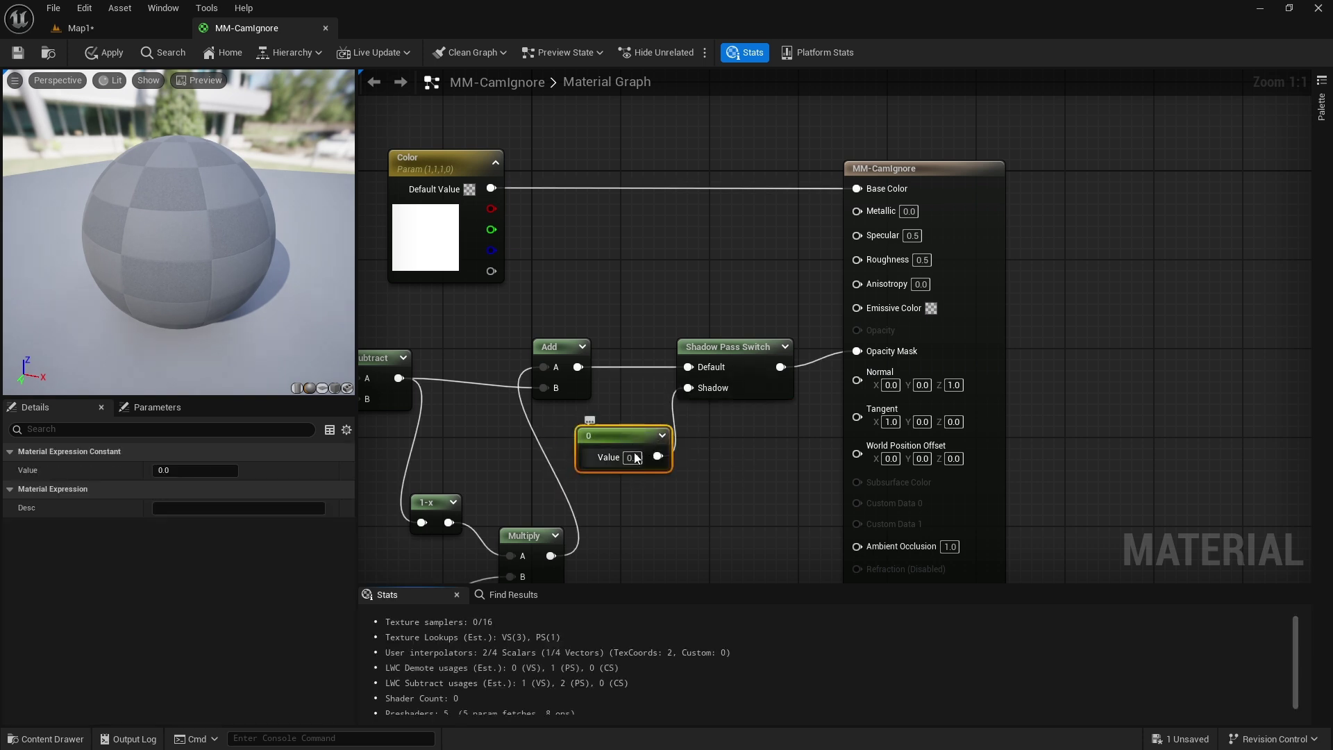
left_click(633, 457)
type("1")
key("Return")
left_click(633, 406)
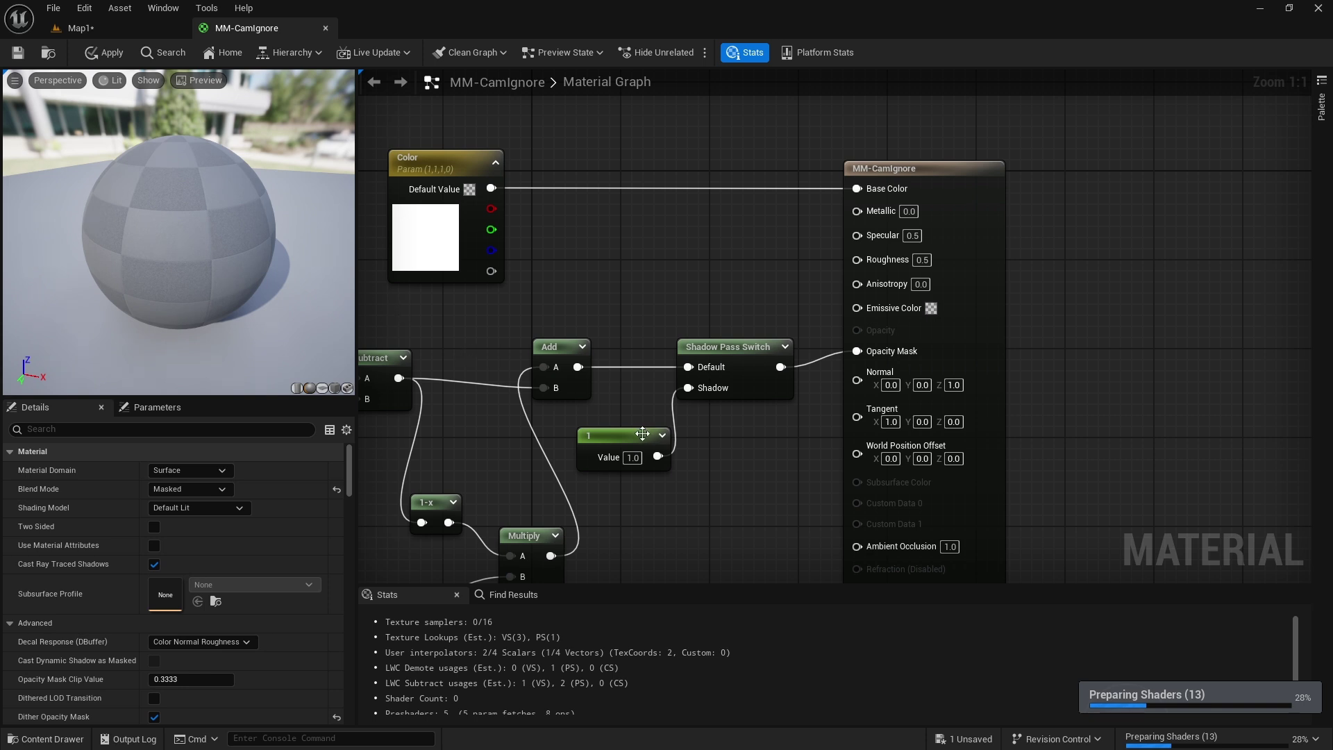
left_click_drag(672, 443, 657, 456)
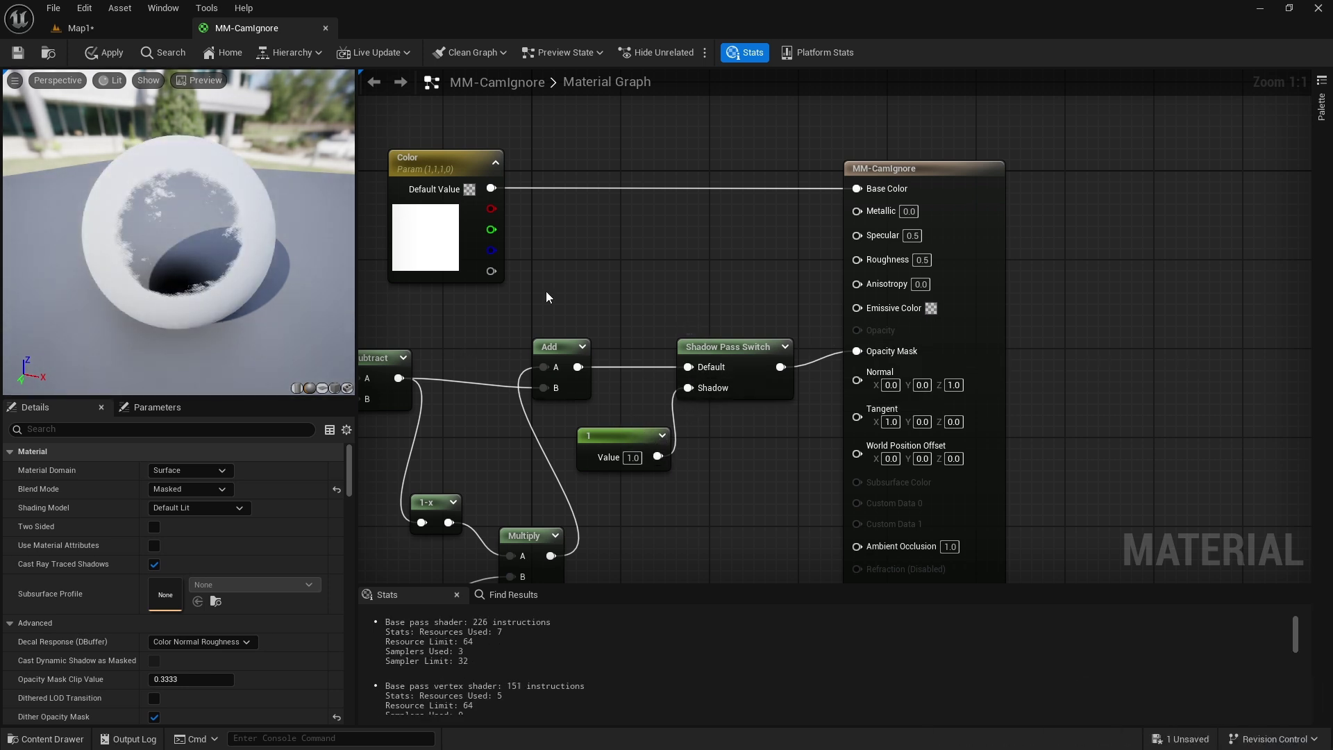
- Inspect the mask on the preview sphere and play Map1, walking the character around the wall to check its shadow
left_click_drag(232, 240, 189, 209)
scroll(179, 228, "down", 3)
scroll(182, 203, "up", 3)
scroll(182, 203, "down", 3)
left_click(170, 28)
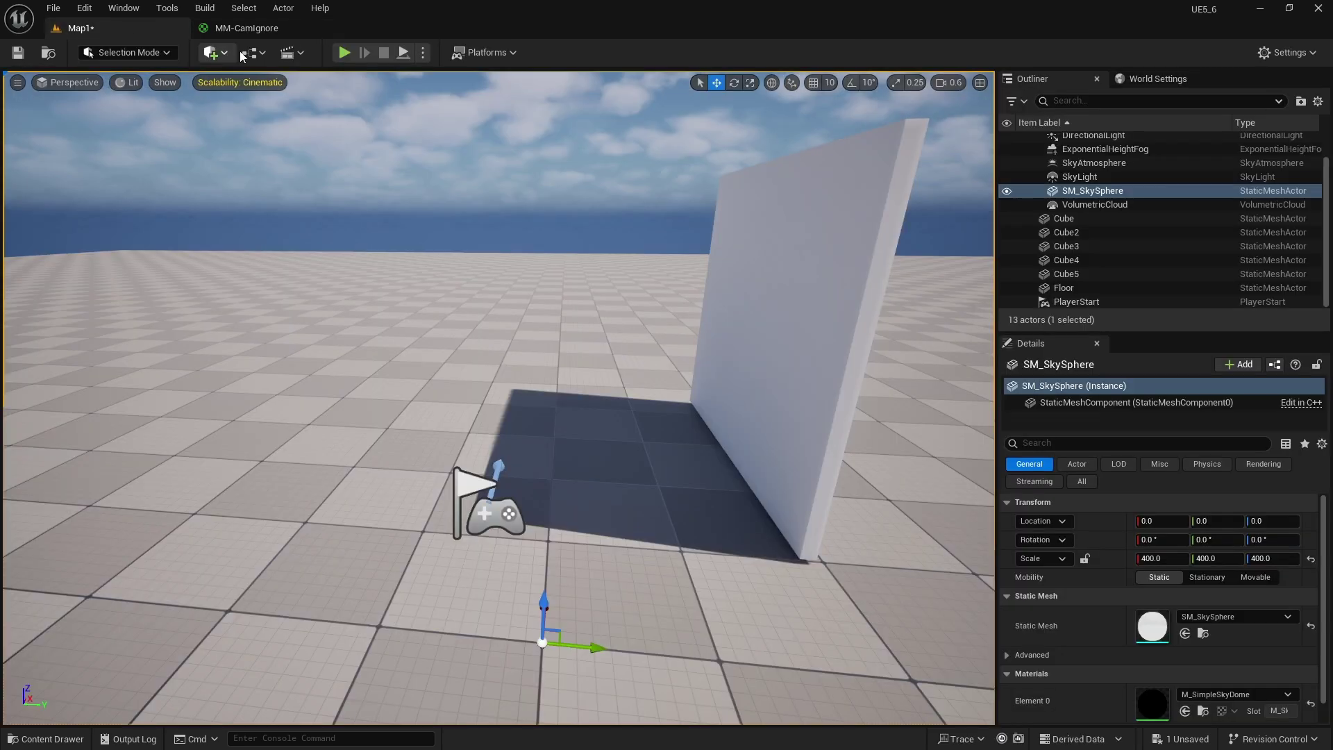
left_click(343, 52)
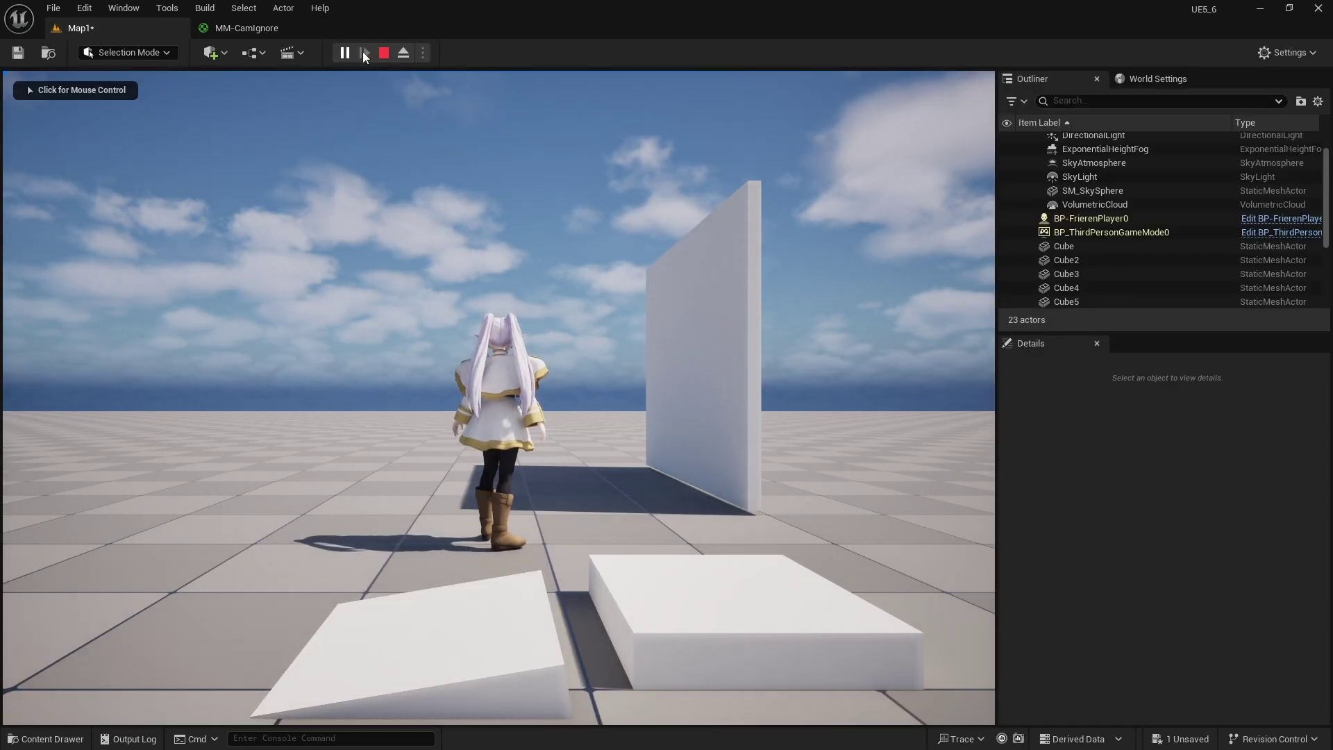
left_click(383, 52)
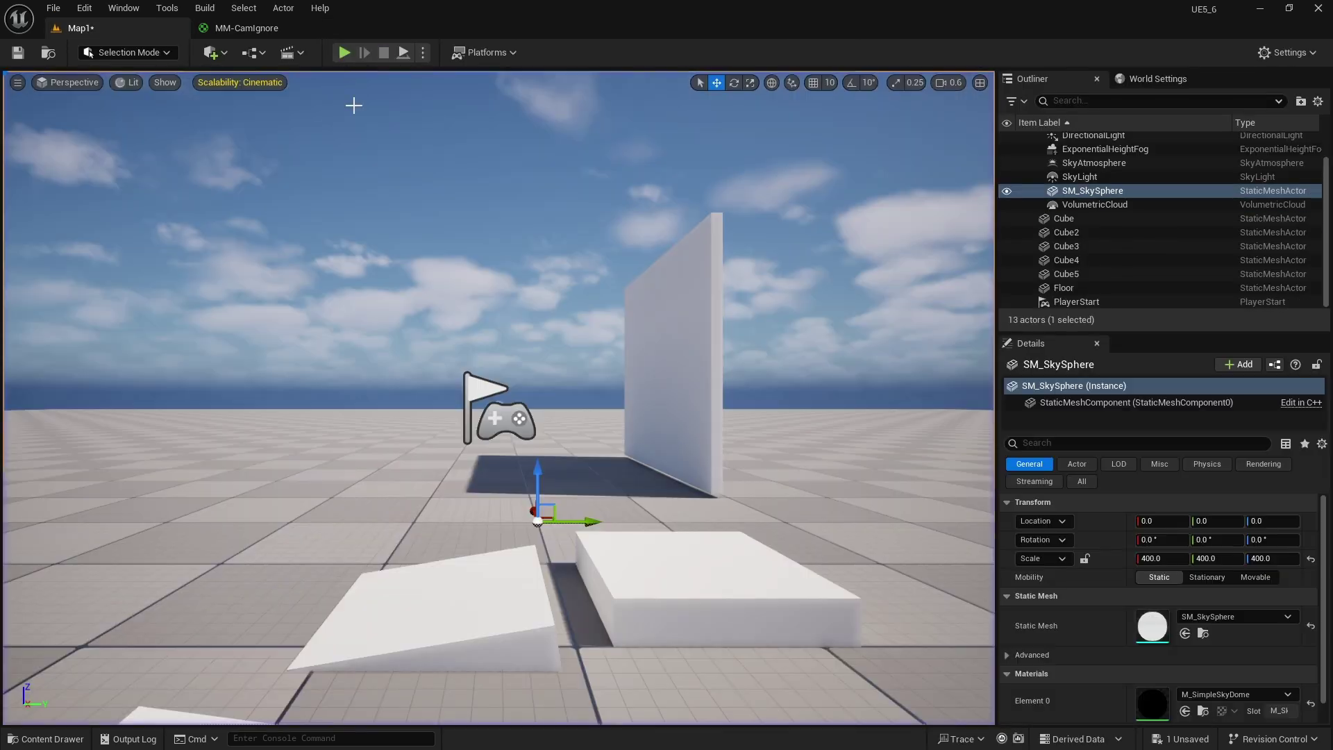
key("alt+p")
key("w")
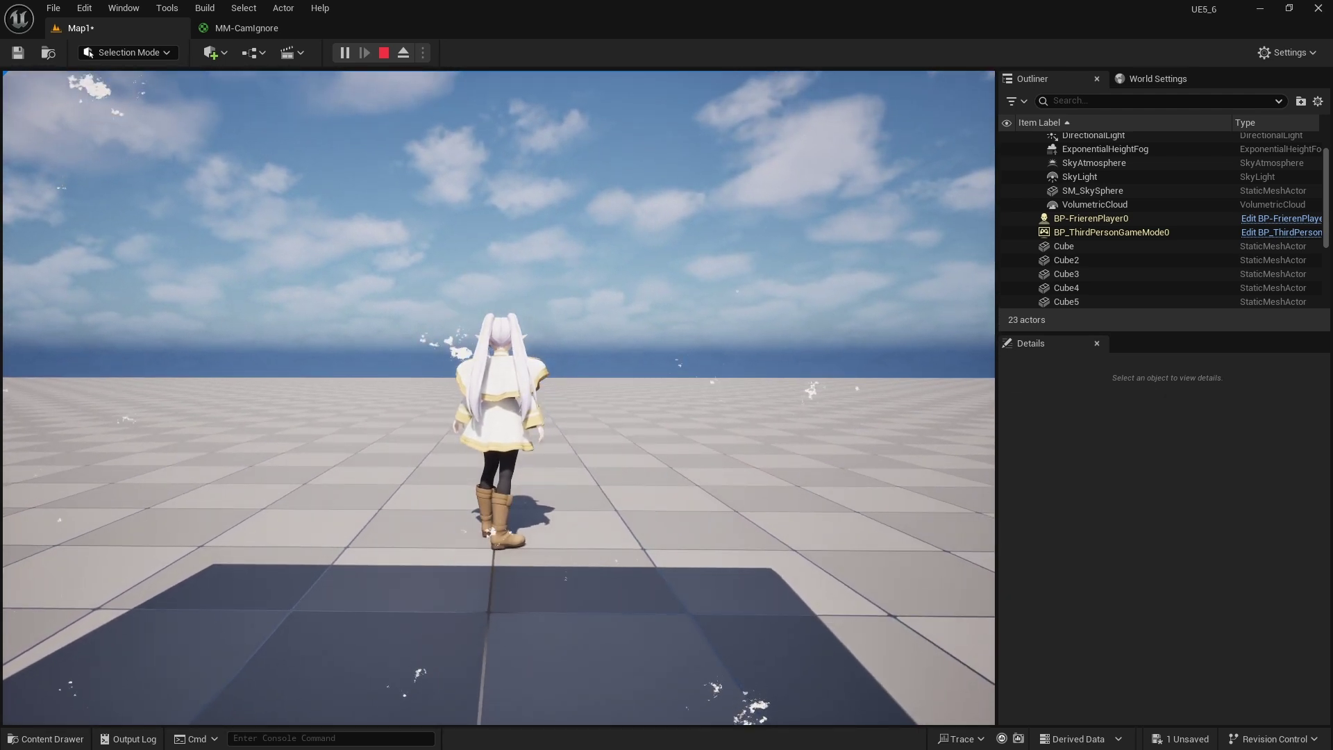
left_click(440, 364)
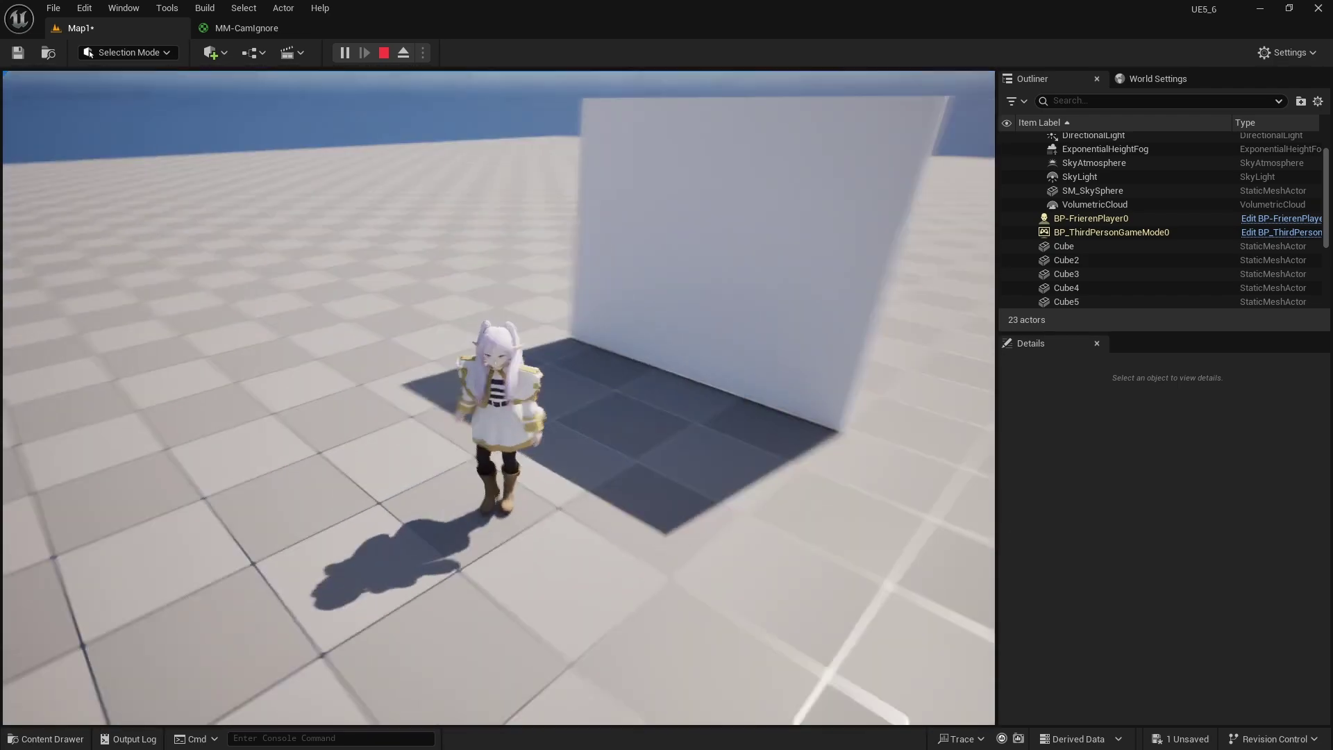
key("d")
key("s")
key("w")
key("Escape")
- Move the Texture Sample, Power and NoiseStrength nodes together farther away from the Multiply node in MM-CamIgnore's graph
left_click(247, 28)
right_click_drag(568, 340, 708, 264)
scroll(708, 267, "down", 1)
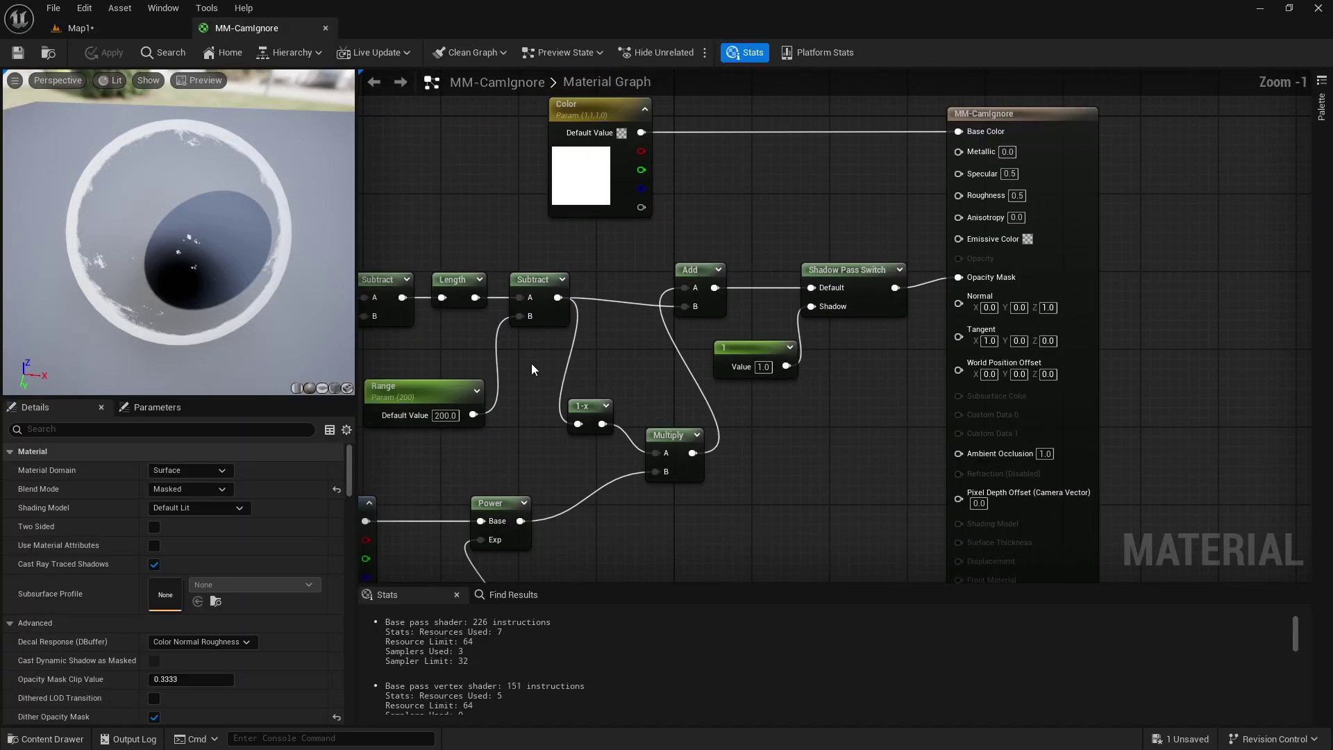
right_click_drag(531, 363, 767, 259)
right_click_drag(628, 367, 628, 343)
left_click_drag(568, 347, 812, 510)
left_click(814, 517)
left_click_drag(571, 361, 739, 479)
left_click_drag(724, 374, 626, 422)
left_click(598, 477)
- Disconnect the Power node's output from Multiply's B input
right_click_drag(733, 452, 691, 434)
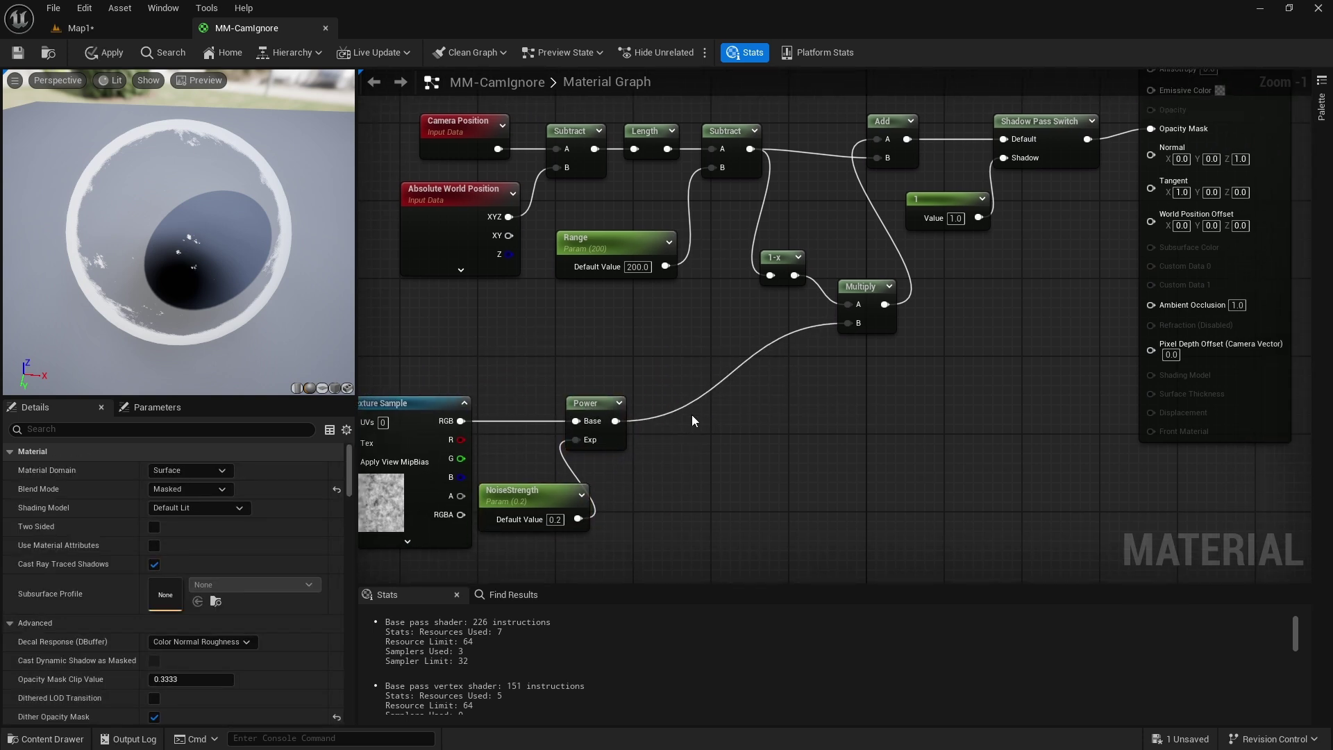
left_click(704, 398, "alt")
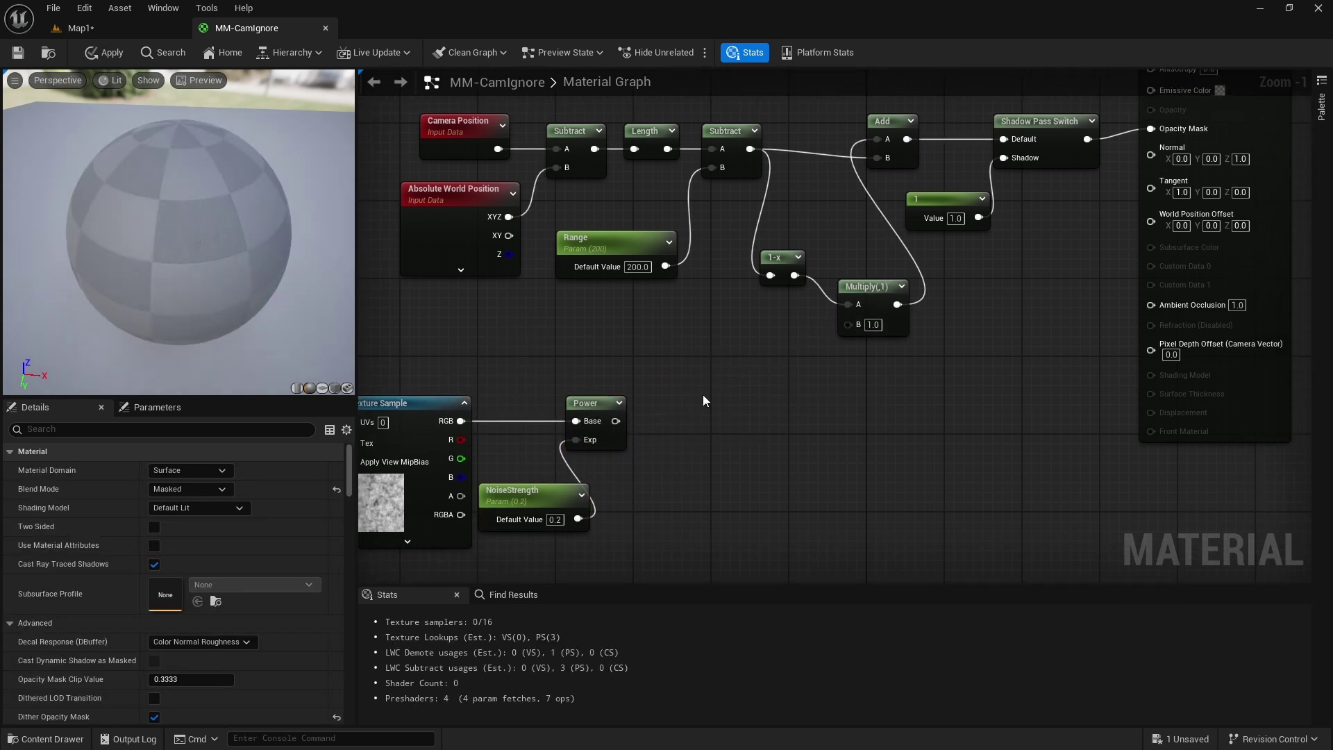
left_click_drag(614, 422, 741, 397)
left_click(681, 397)
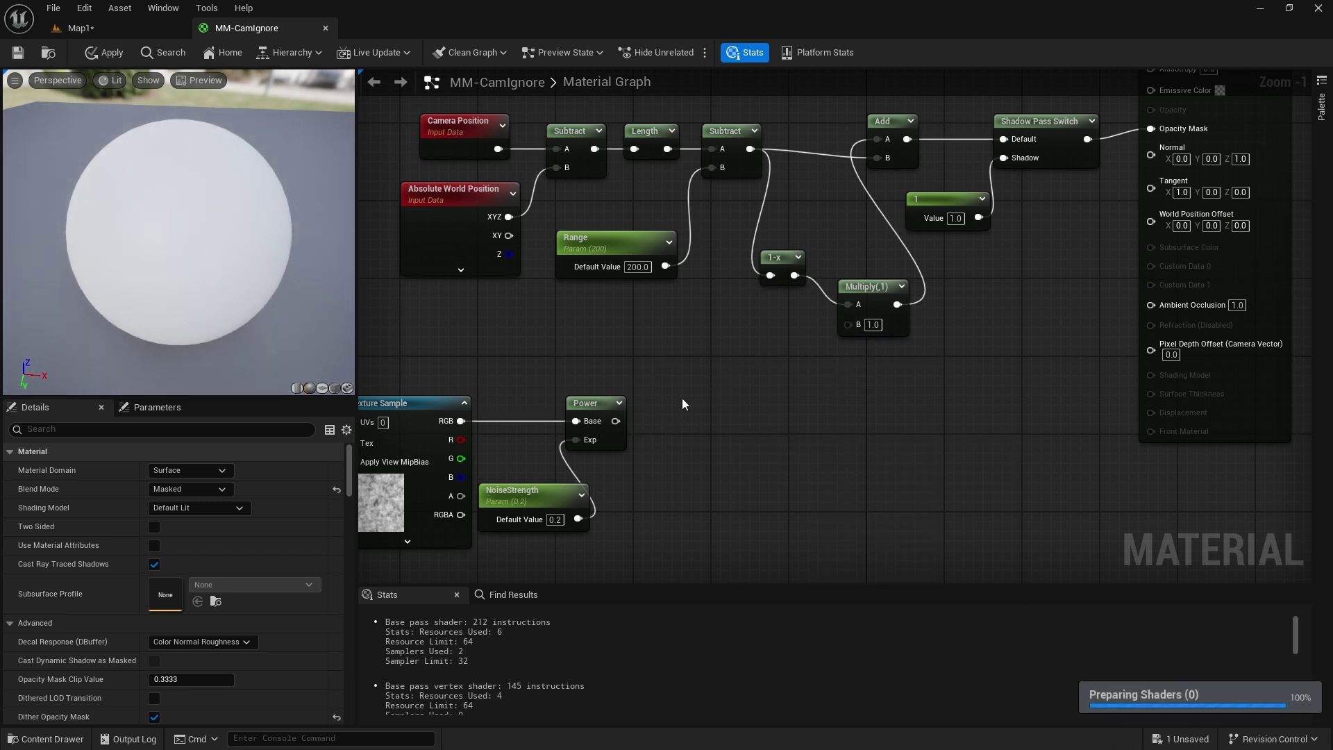
- Add a RadialGradientExponential node in the empty graph area below the Power node
right_click_drag(682, 397, 722, 311)
left_click_drag(423, 275, 686, 477)
left_click(688, 494)
right_click(721, 485)
type("expo")
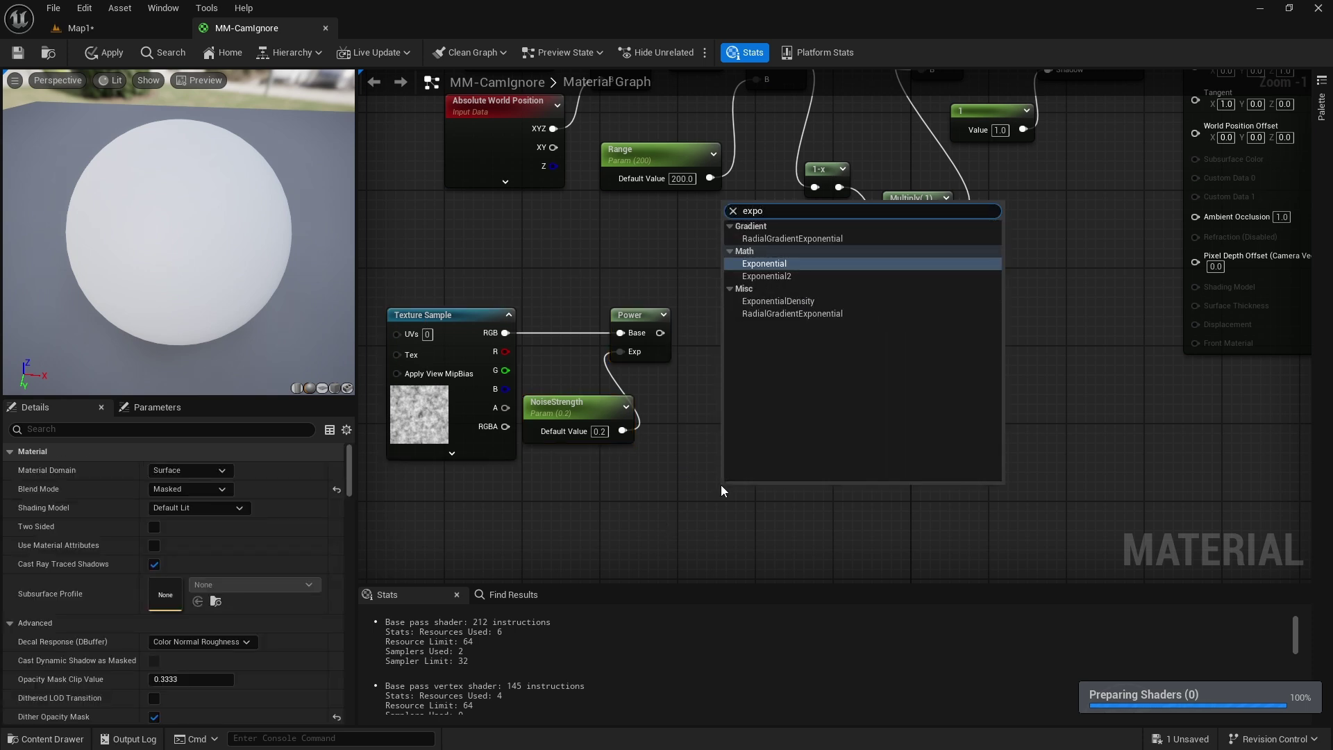
left_click(794, 313)
left_click_drag(796, 498, 767, 423)
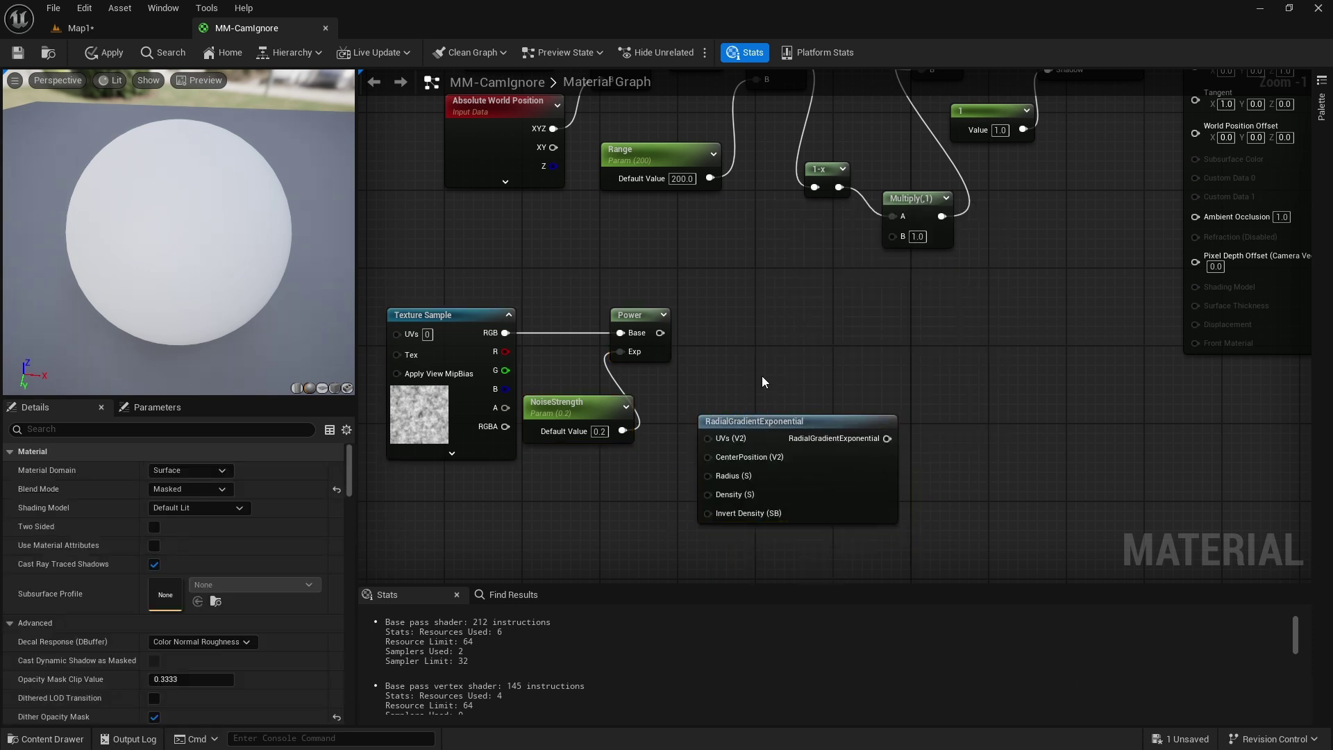
left_click(841, 424)
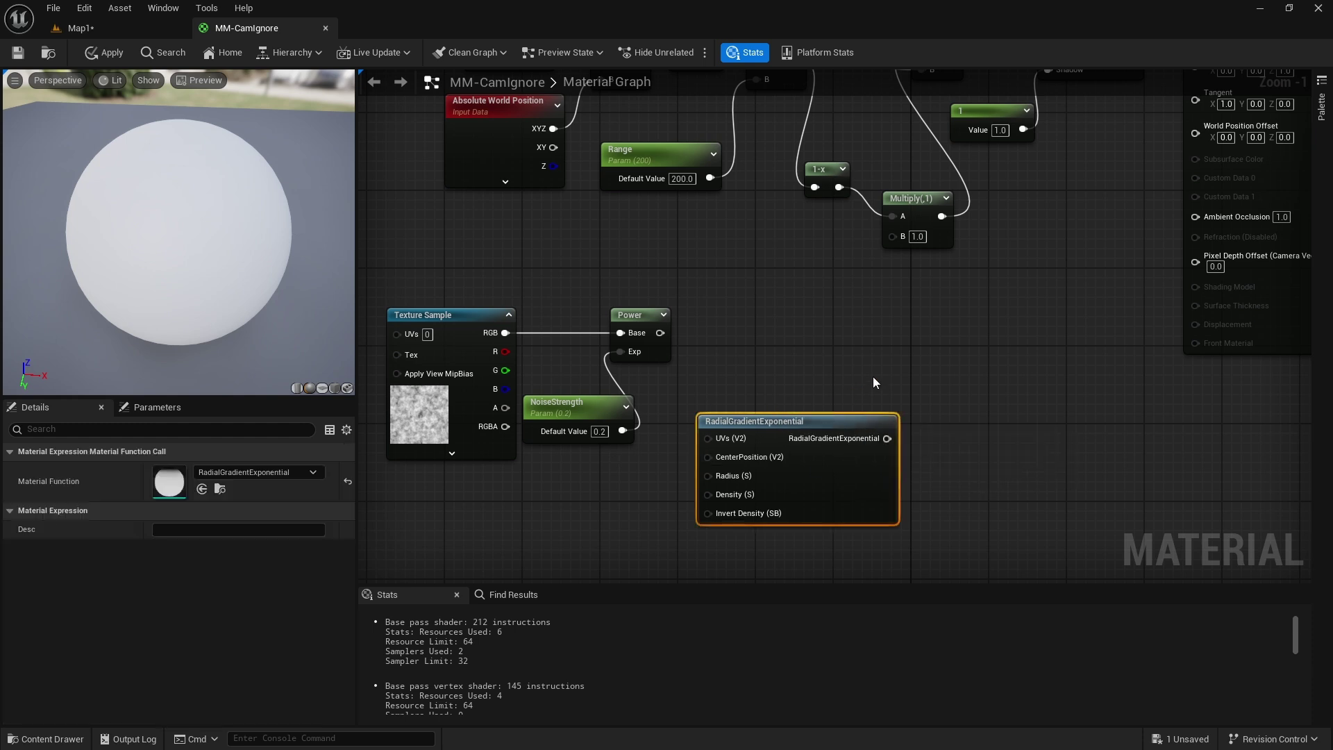
- Switch the preview mesh to a plane and preview the RadialGradientExponential node's output on it
left_click(321, 388)
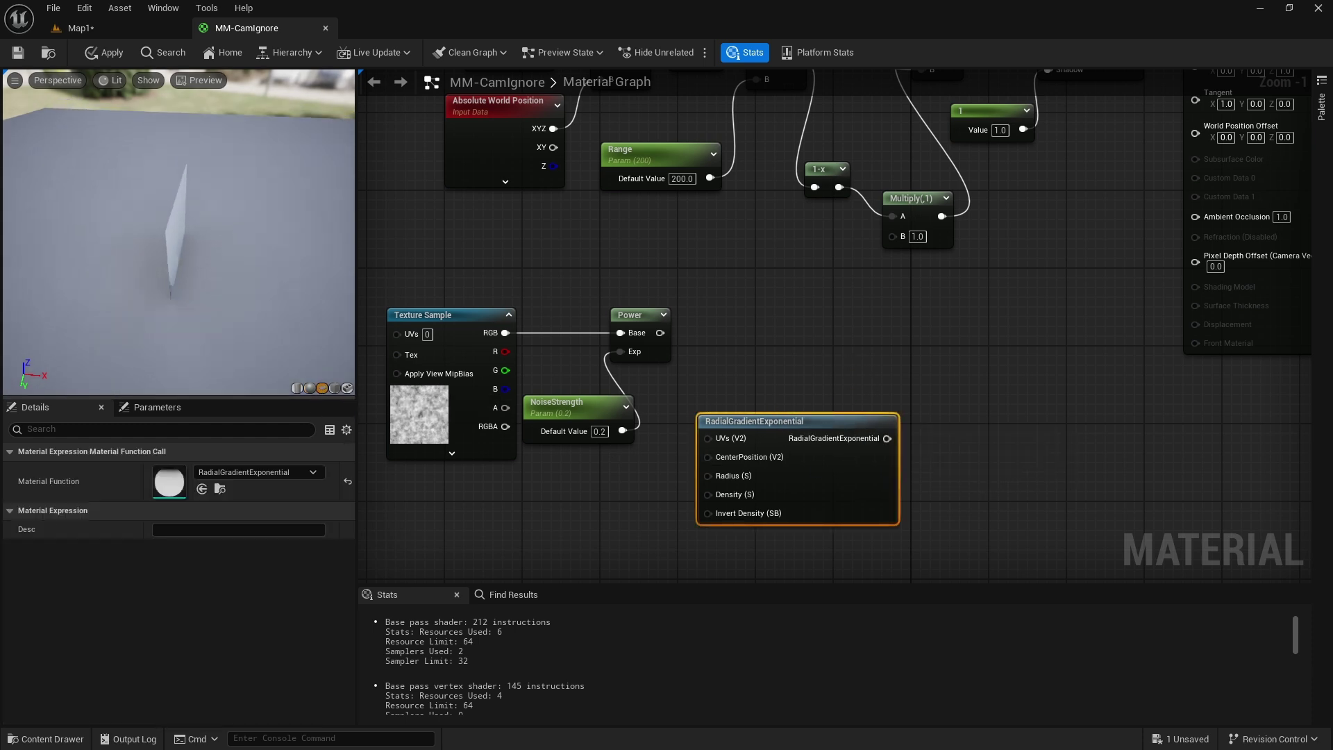
left_click_drag(330, 274, 224, 247)
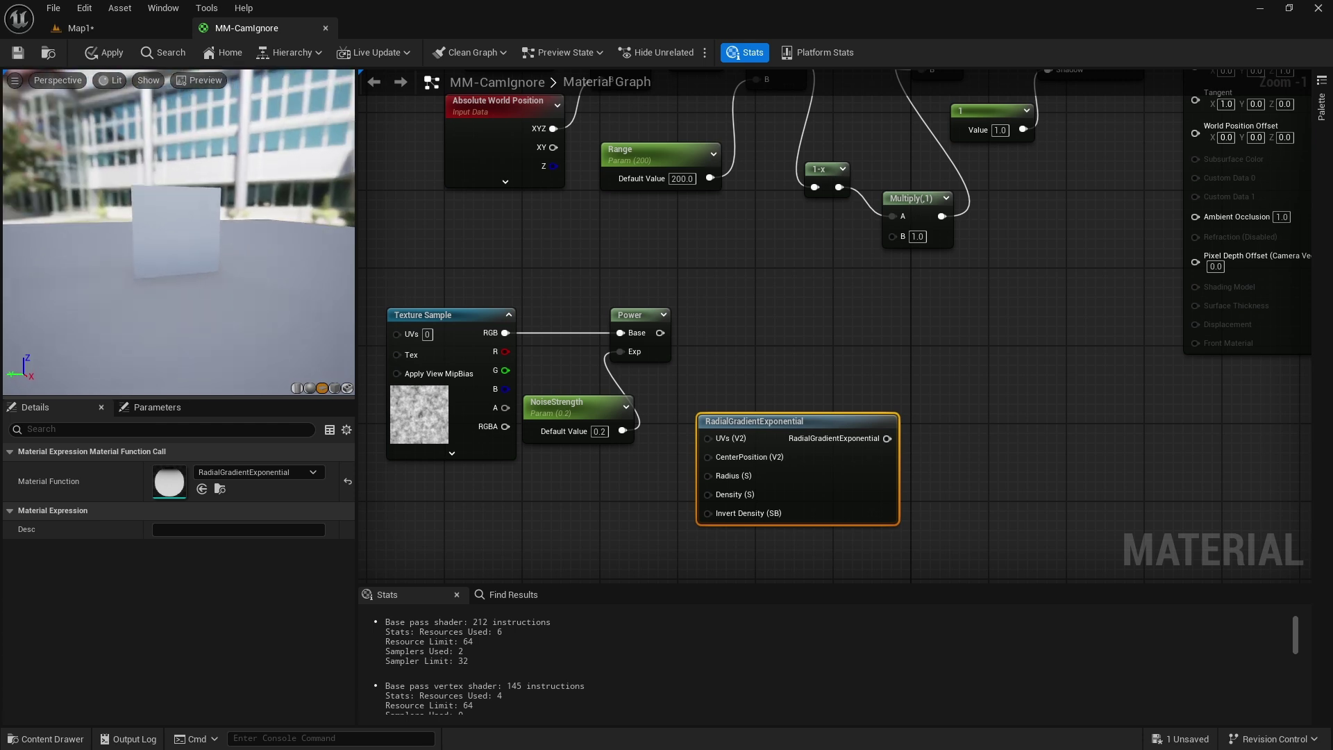
scroll(224, 247, "up", 4)
right_click(827, 423)
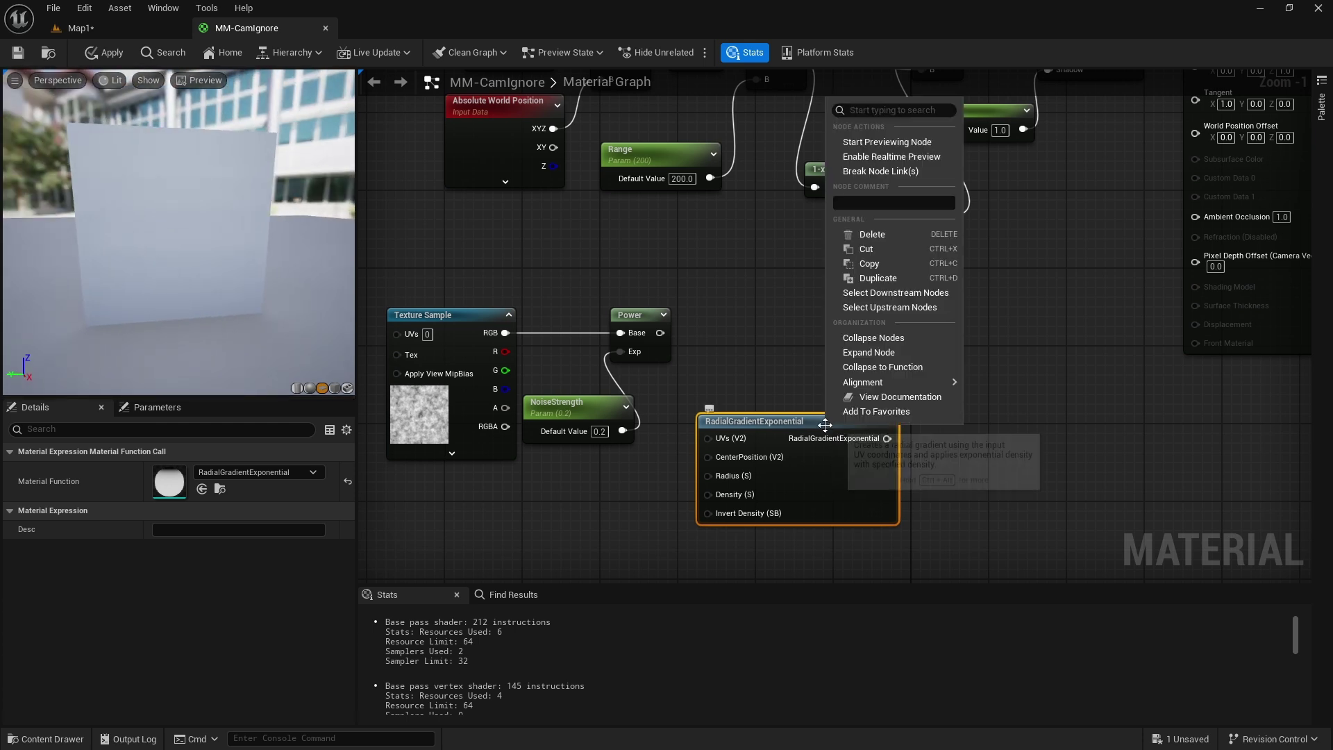
left_click(878, 142)
left_click_drag(262, 230, 179, 236)
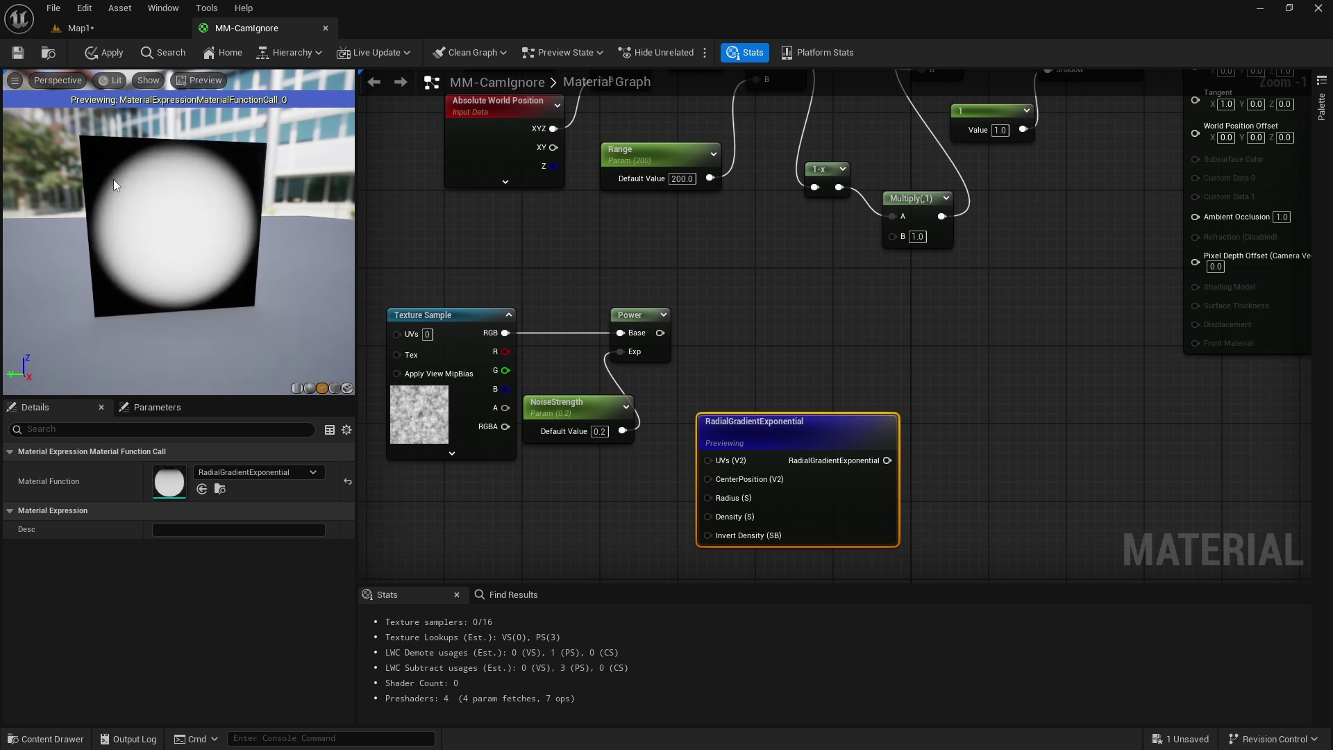
left_click_drag(208, 259, 202, 260)
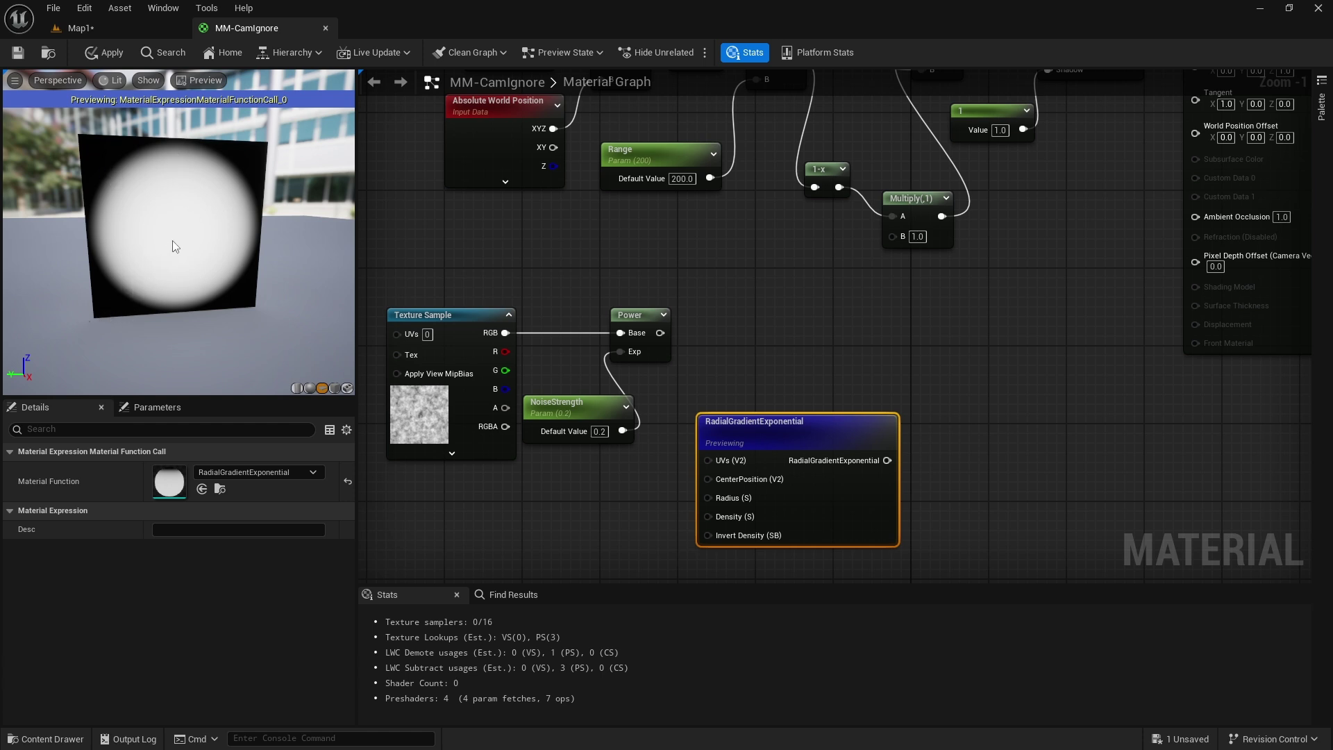
- Stop previewing the RadialGradientExponential node and shift it slightly in the graph
left_click(802, 401)
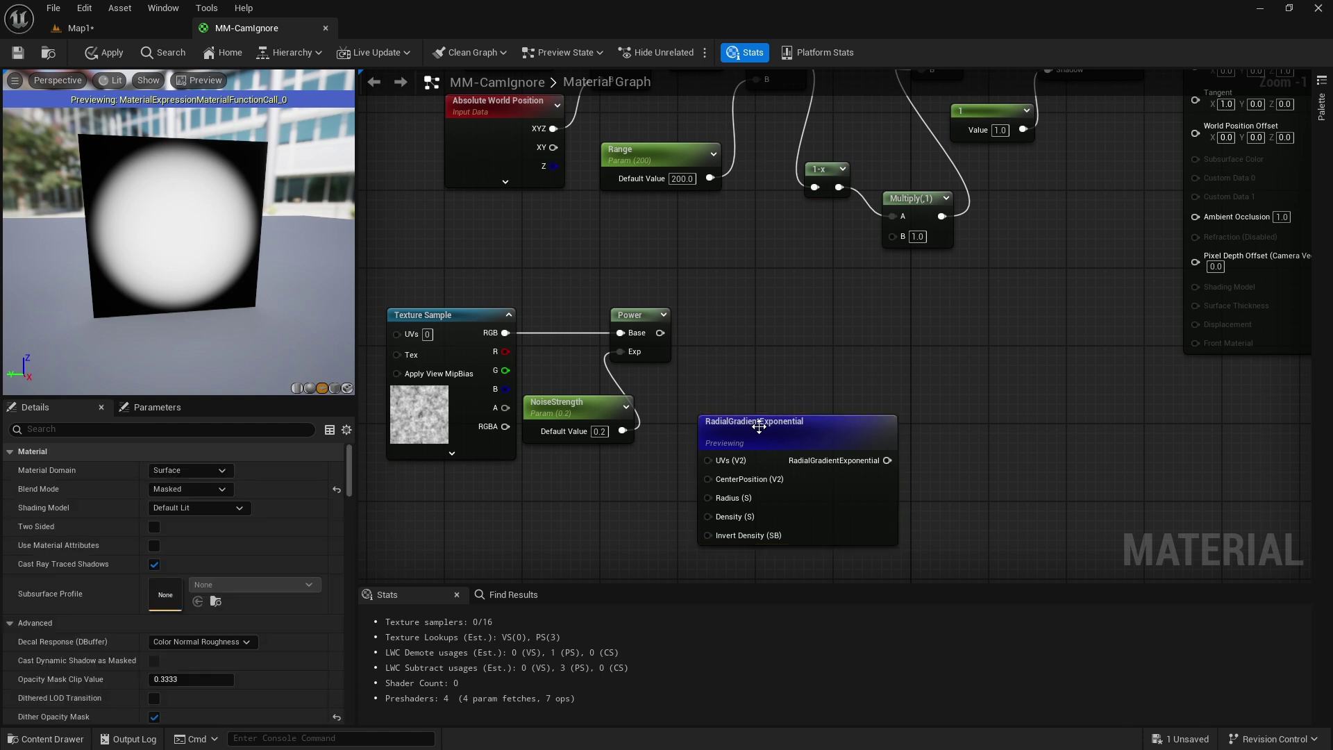
right_click(755, 425)
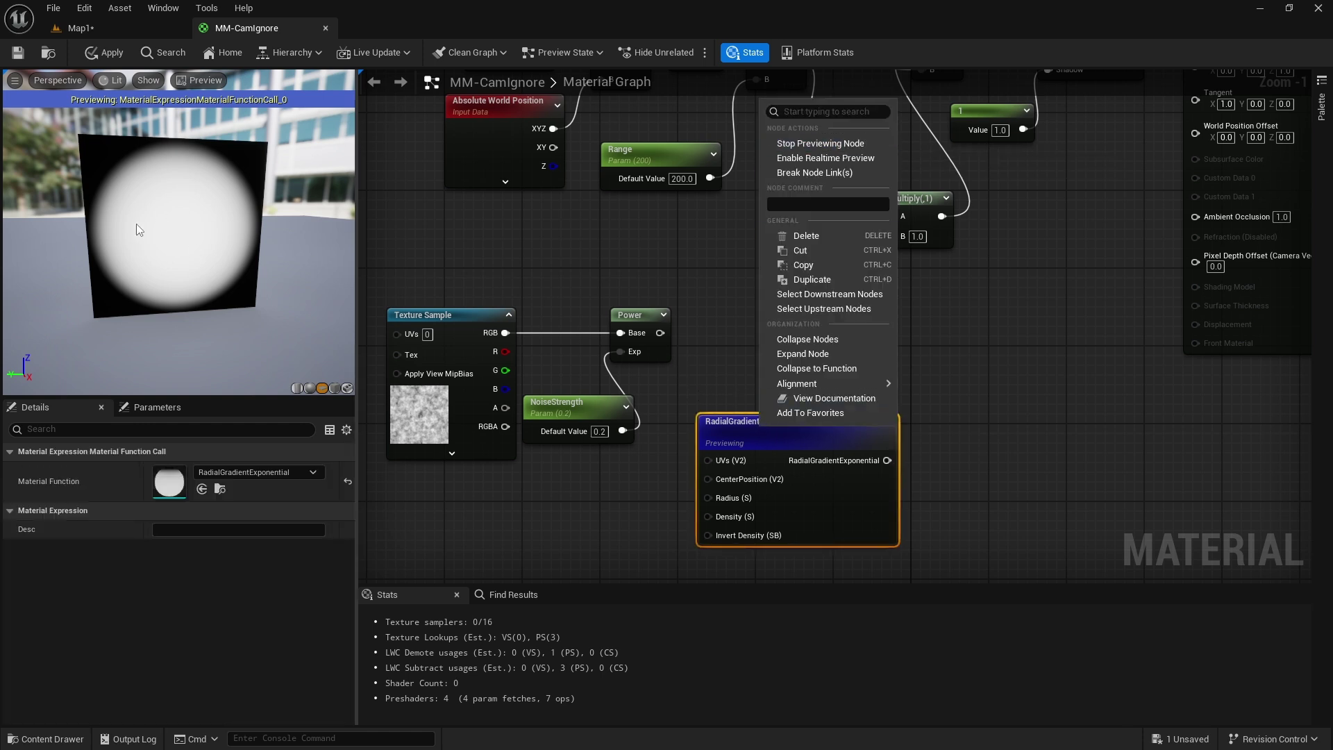
left_click(820, 143)
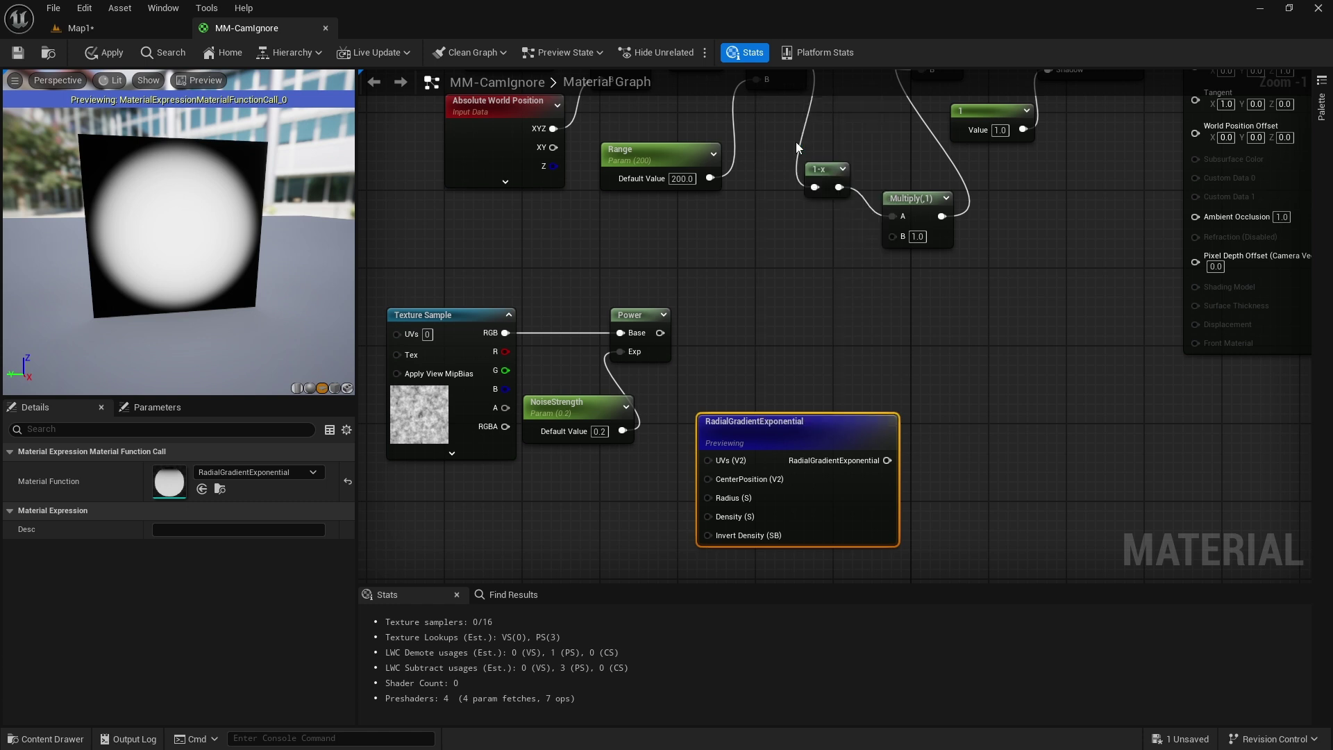
left_click_drag(749, 433, 709, 457)
left_click(727, 411)
- Feed RadialGradientExponential's Radius input from a new scalar parameter named Radius
right_click_drag(594, 511, 639, 444)
left_click_drag(724, 438, 606, 455)
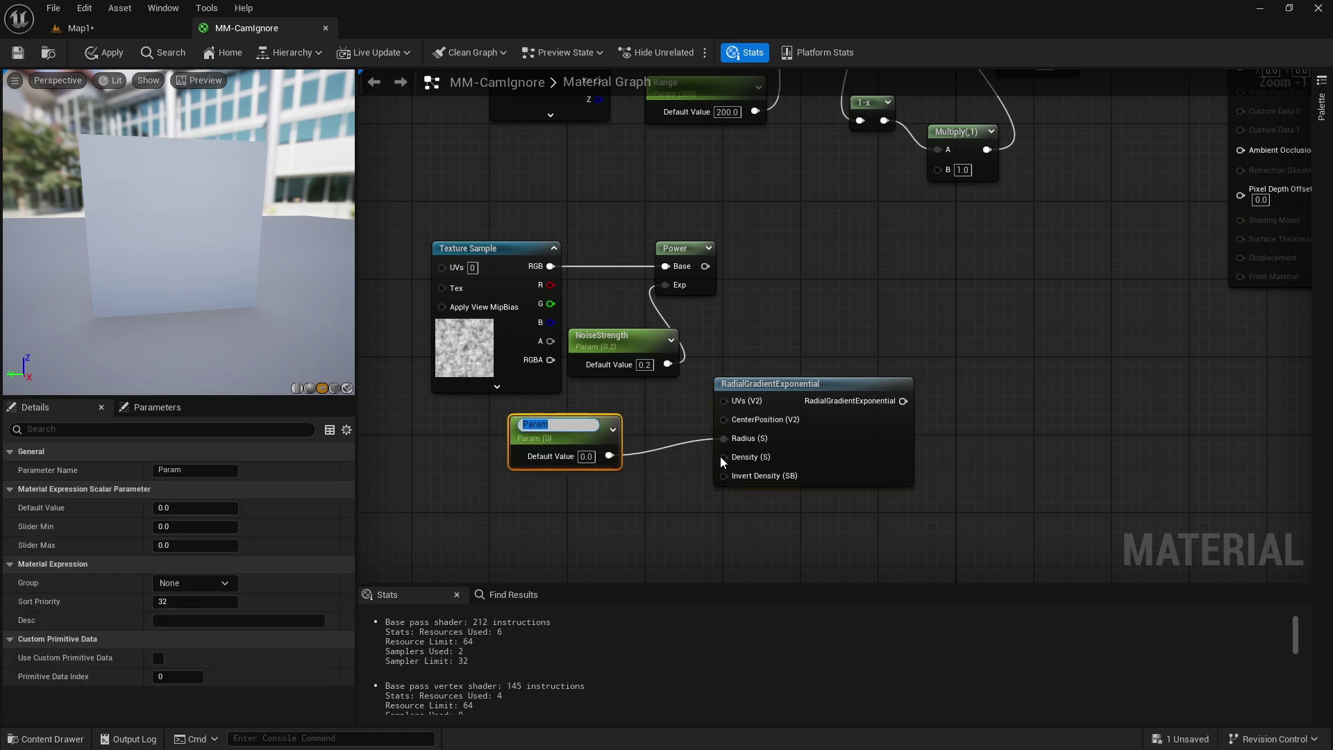
left_click(674, 496)
left_click(560, 429)
left_click(560, 430)
type("Radius")
key("Return")
- Feed RadialGradientExponential's Density input from a new scalar parameter named Density, placed below the Radius node
left_click_drag(724, 456, 587, 509)
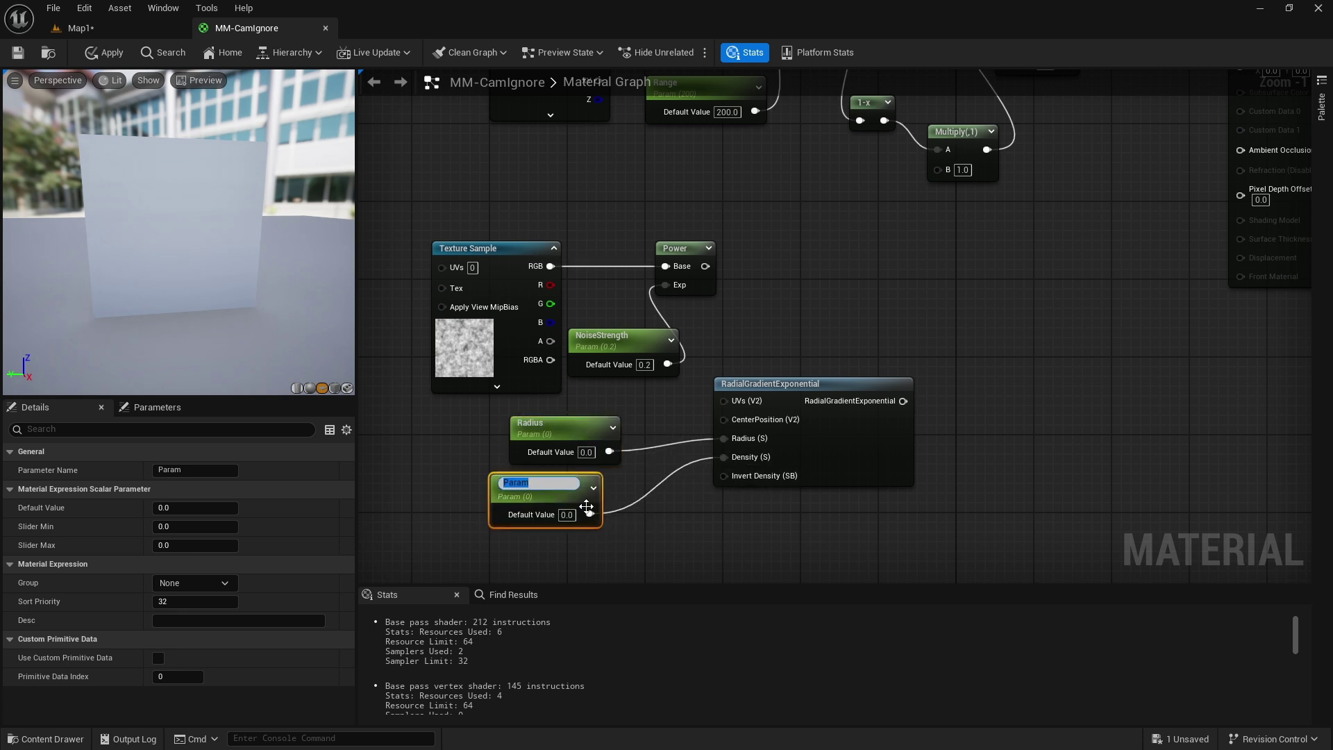
type("Density")
key("Return")
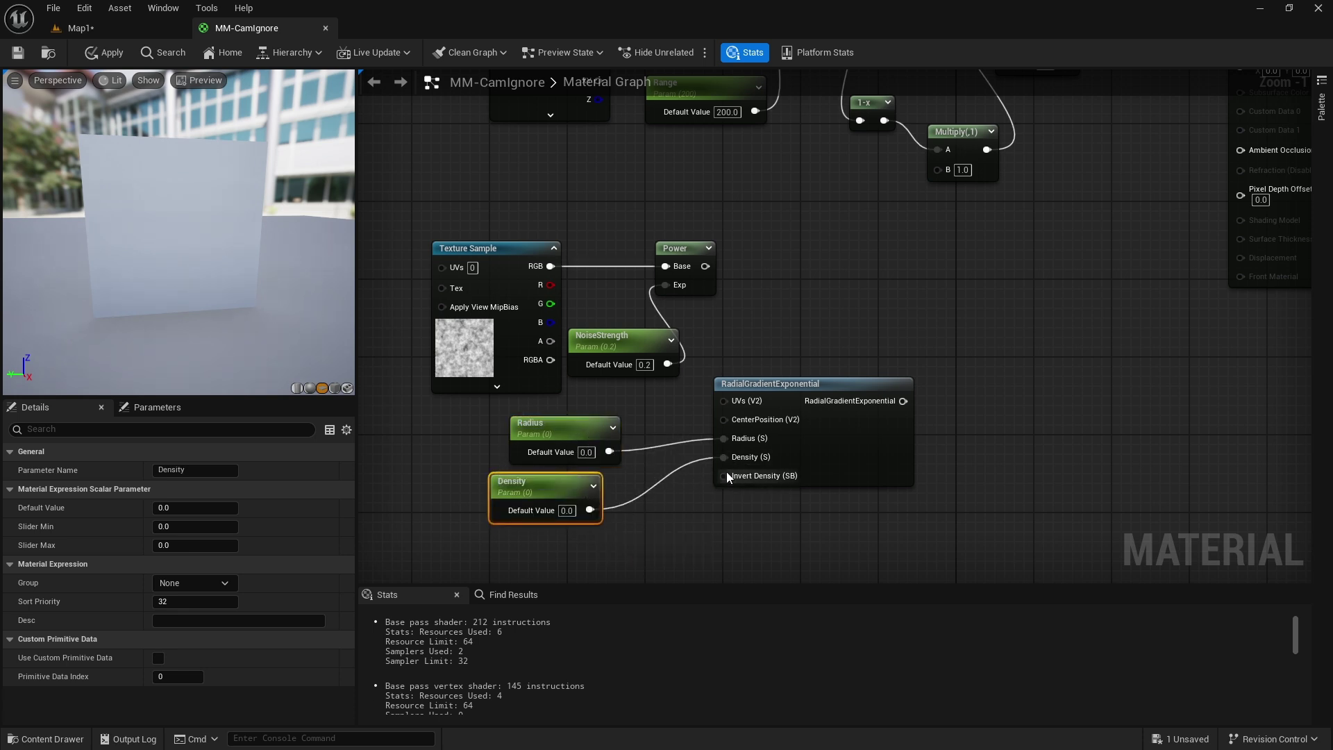
left_click_drag(516, 500, 545, 500)
- Set the default values to 0.5 for Radius and 2.33 for Density, and nudge the Radius node toward RadialGradientExponential
left_click(586, 452)
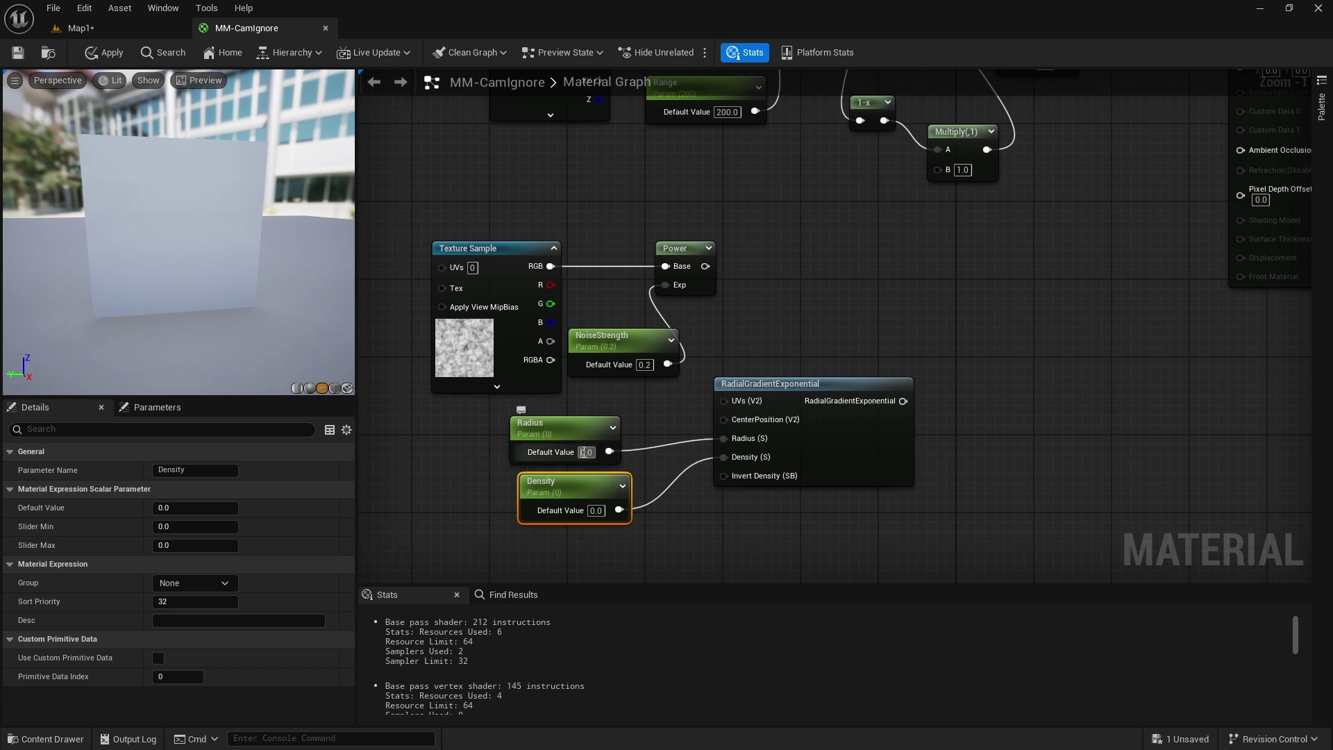
type("0.5")
key("Return")
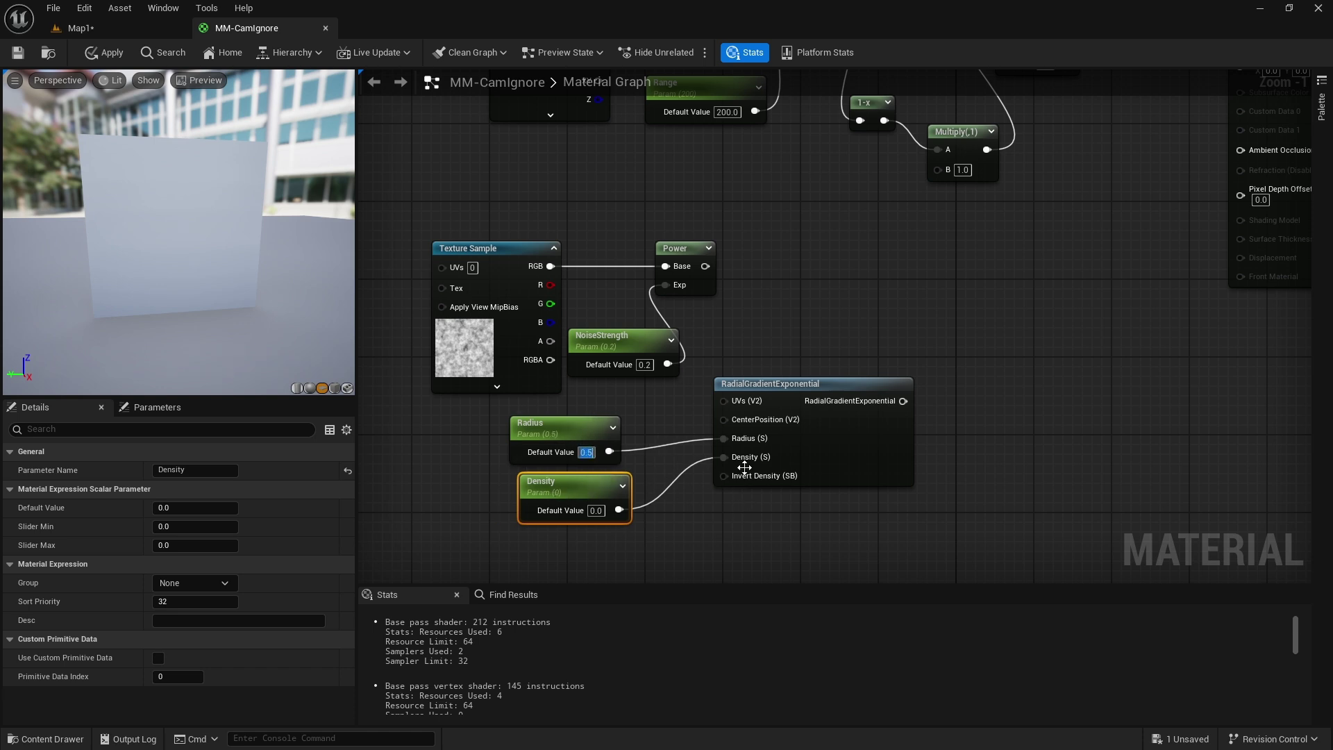
mouse_move(759, 463)
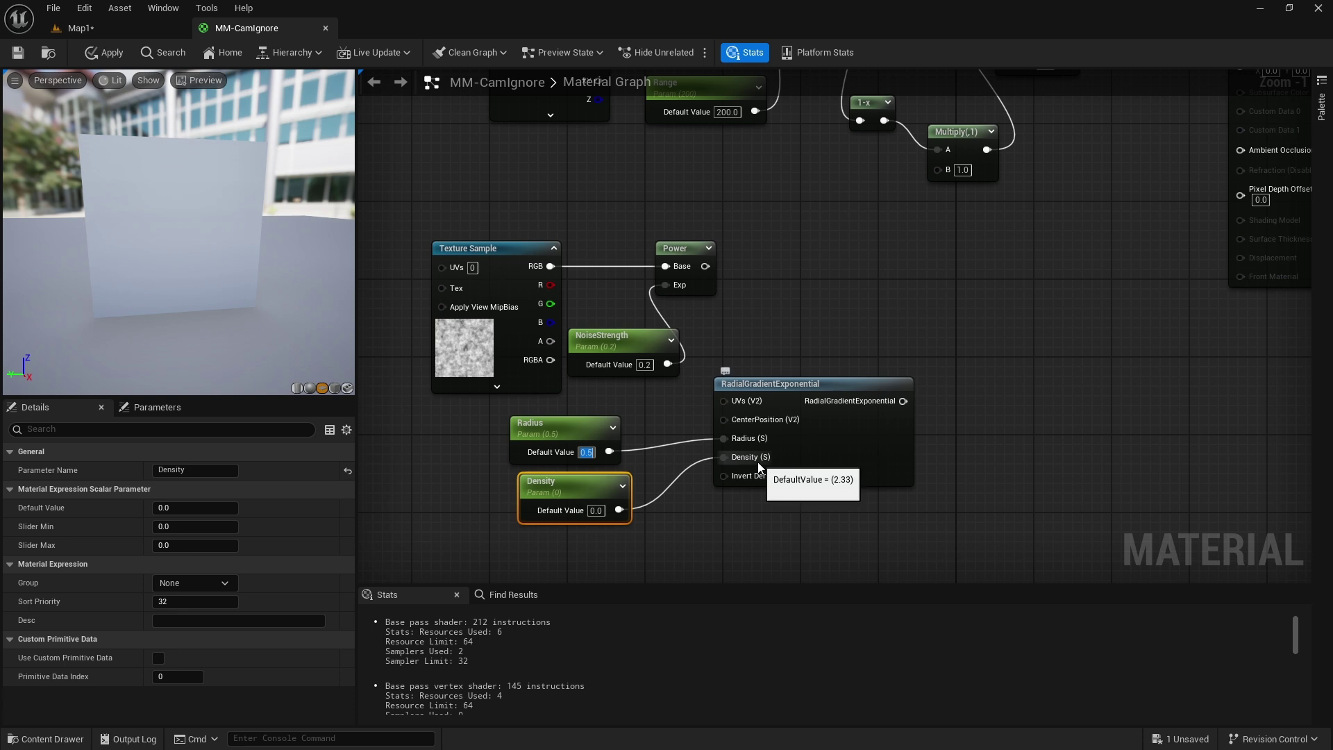
left_click(595, 511)
type("2.33")
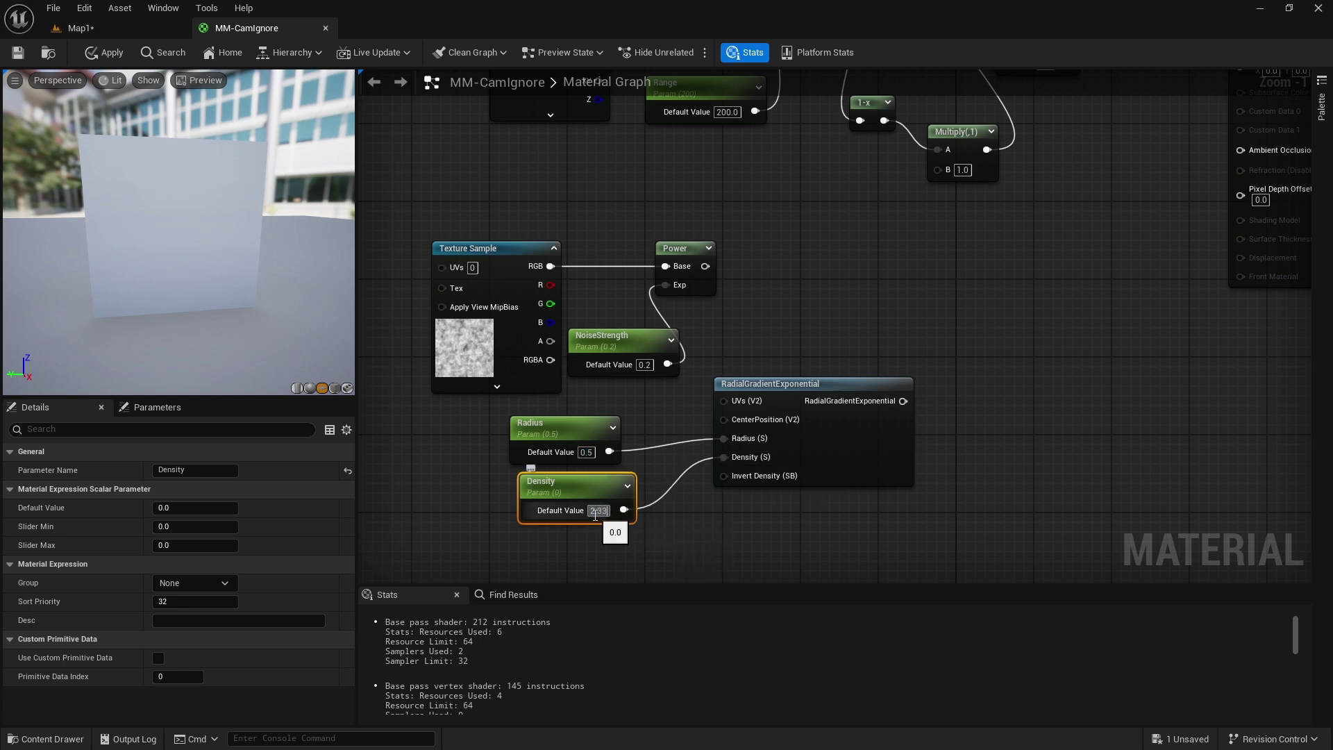
left_click(815, 540)
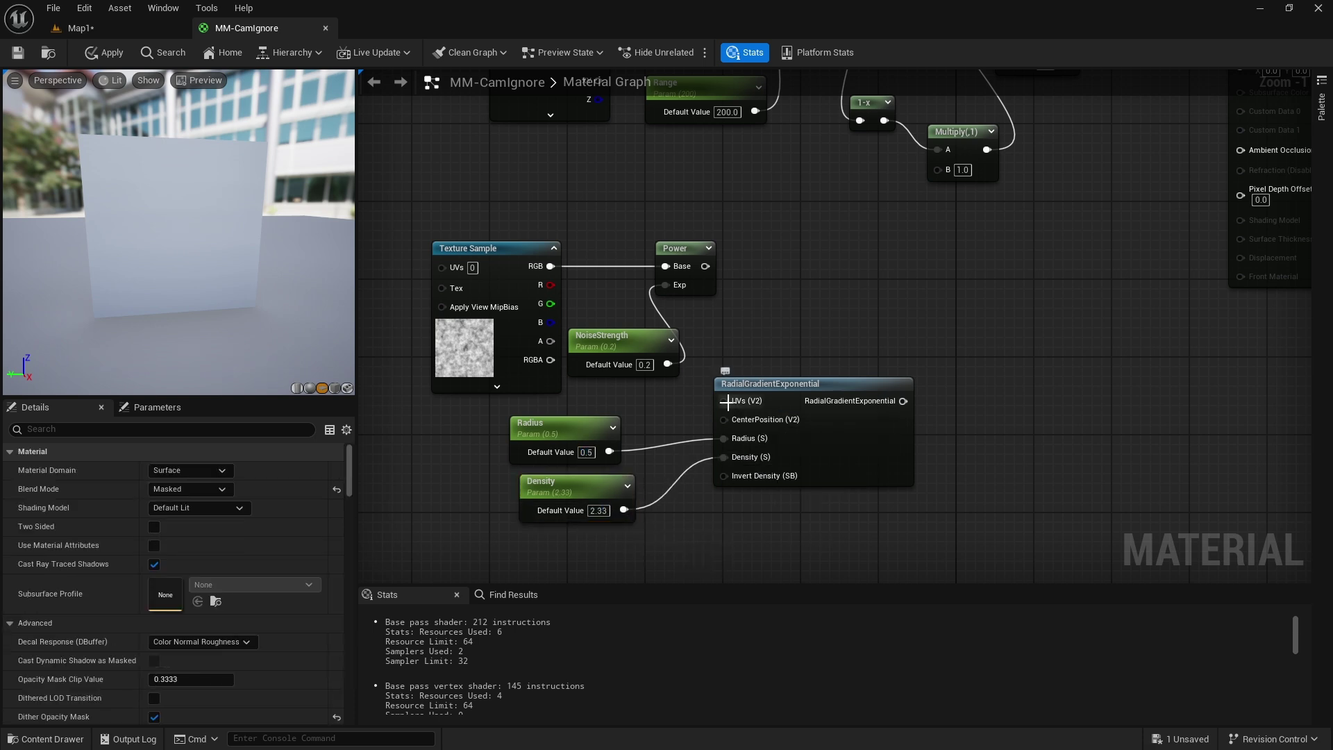
right_click_drag(801, 336, 764, 419)
mouse_move(486, 497)
left_mouse_down()
mouse_move(722, 544)
mouse_move(505, 497)
left_mouse_up()
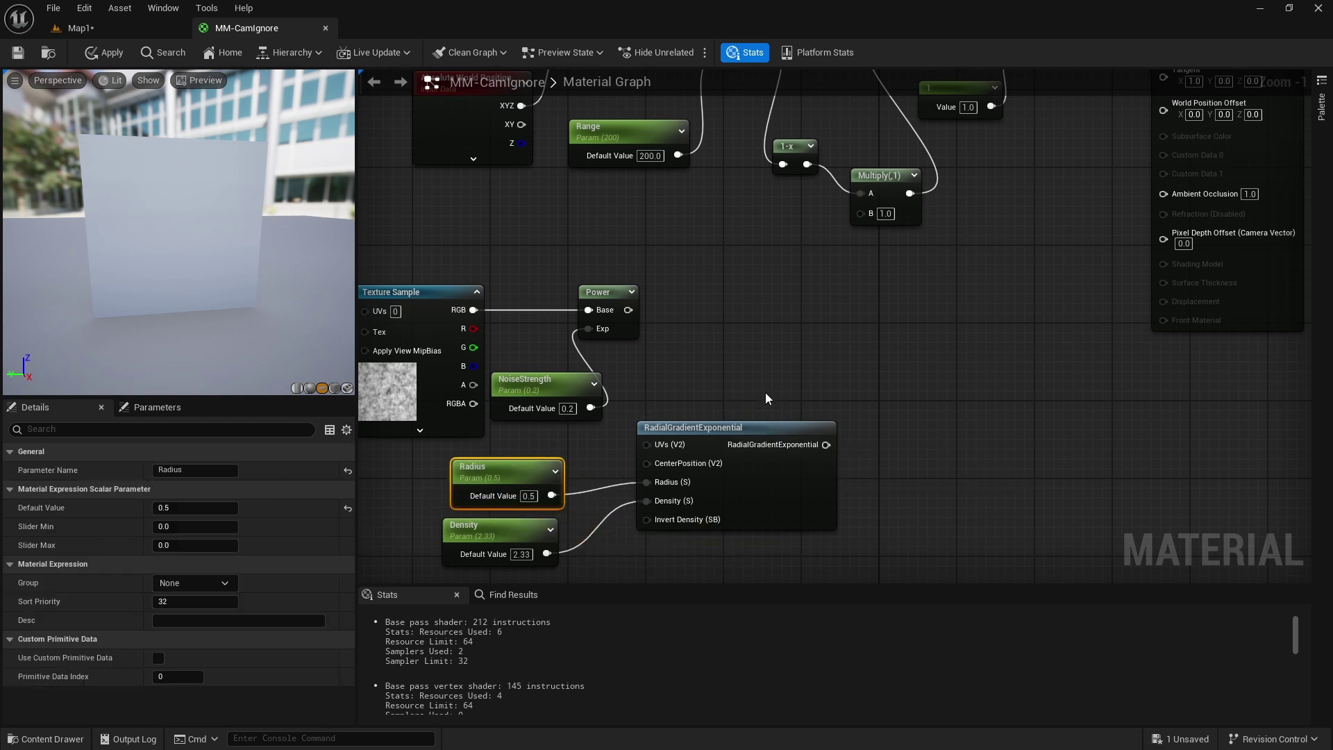
- Preview the RadialGradientExponential node to check its gradient on the plane, and stop previewing it
right_click_drag(774, 413, 744, 428)
right_click(752, 442)
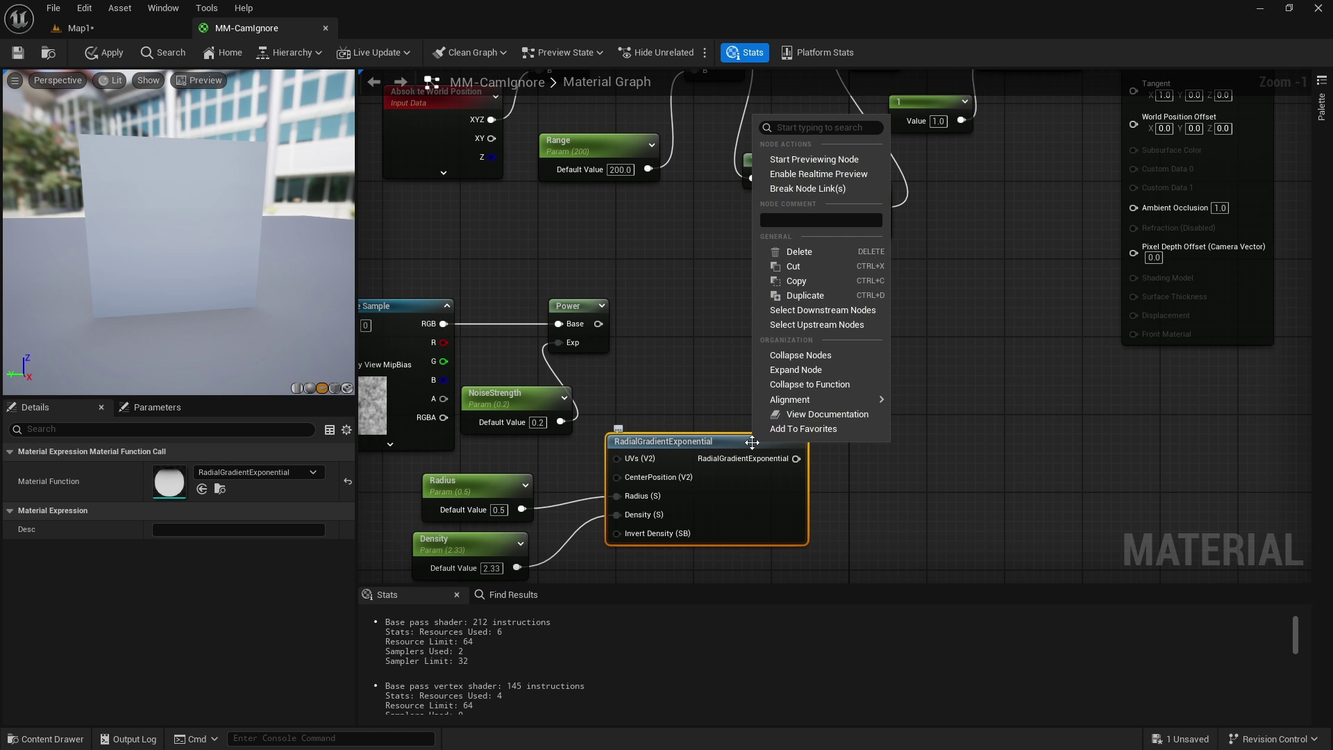
left_click(814, 159)
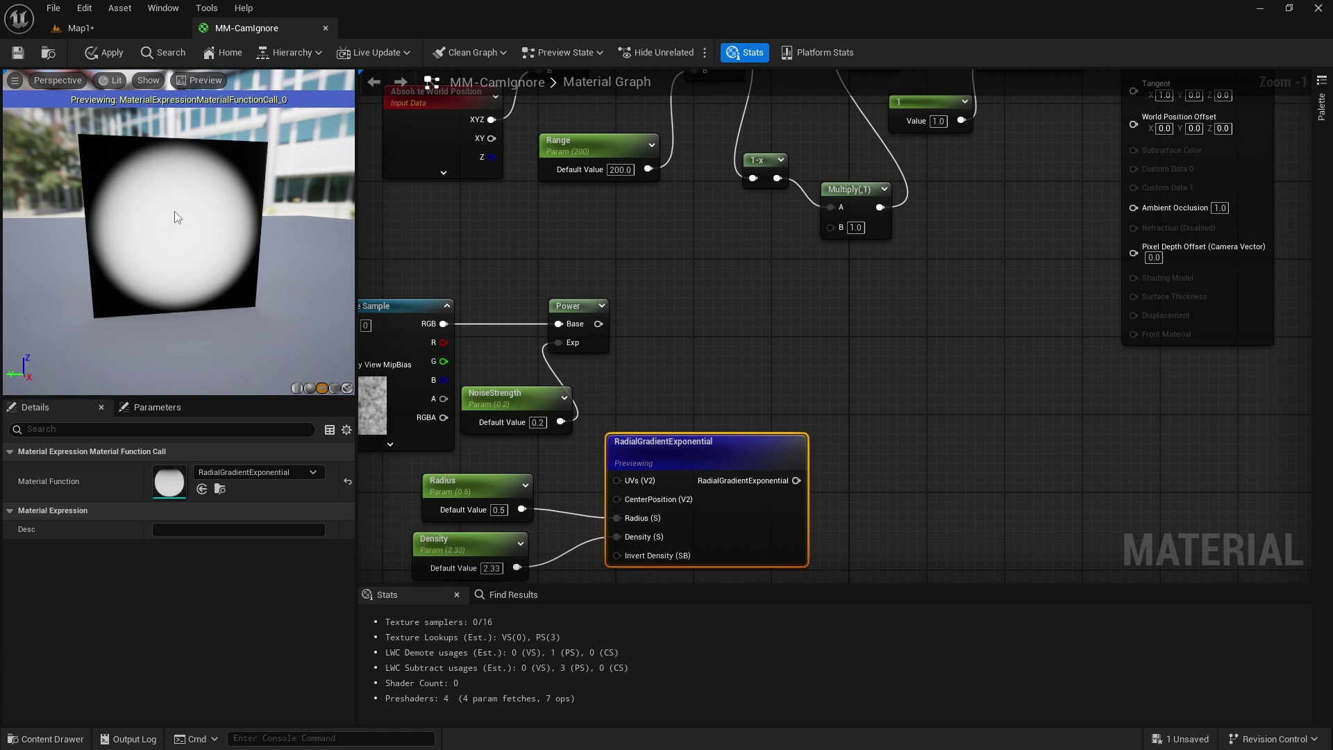
right_click(660, 437)
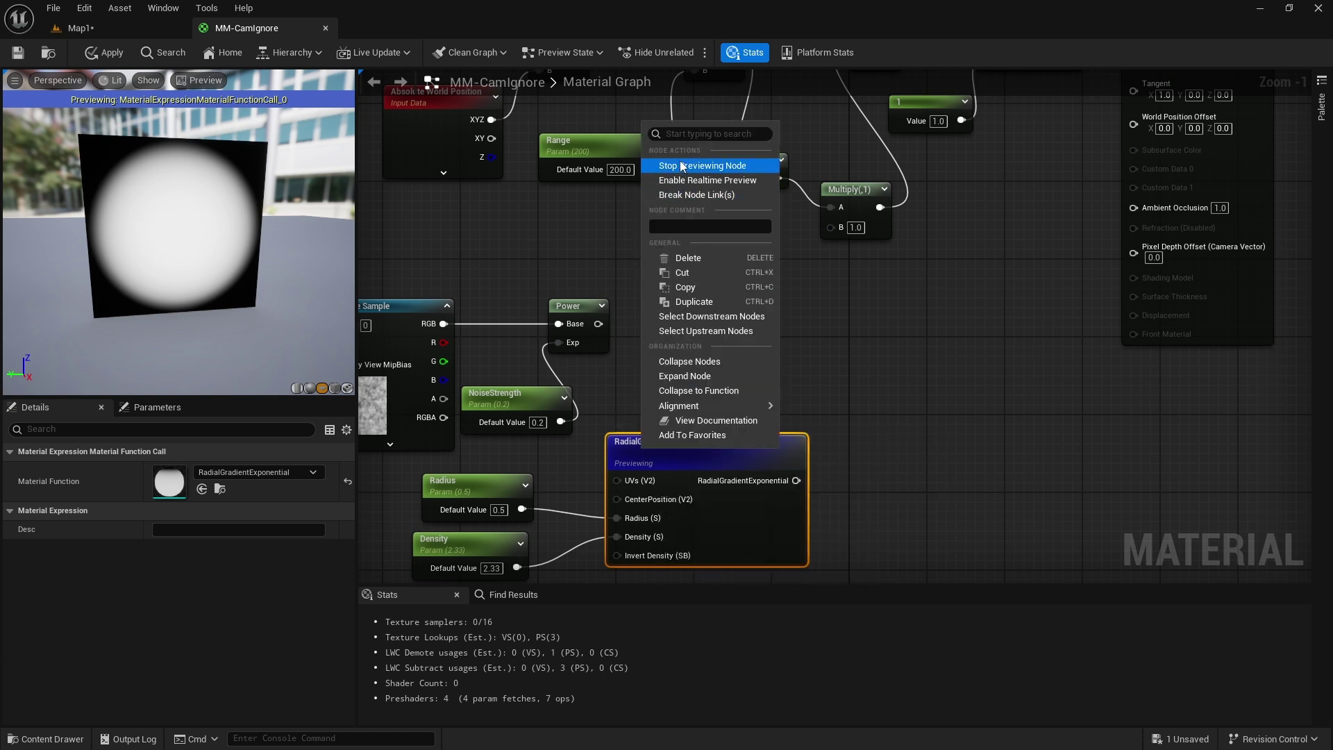
left_click(681, 160)
- Invert RadialGradientExponential's output with a 1-x node, multiply it with the Power result, and feed the product into the existing Multiply node's B input
left_click(684, 197)
left_click_drag(797, 459, 770, 375)
left_click(694, 327)
left_click_drag(598, 323, 733, 267)
left_click_drag(786, 391, 833, 228)
right_click_drag(760, 230, 773, 316)
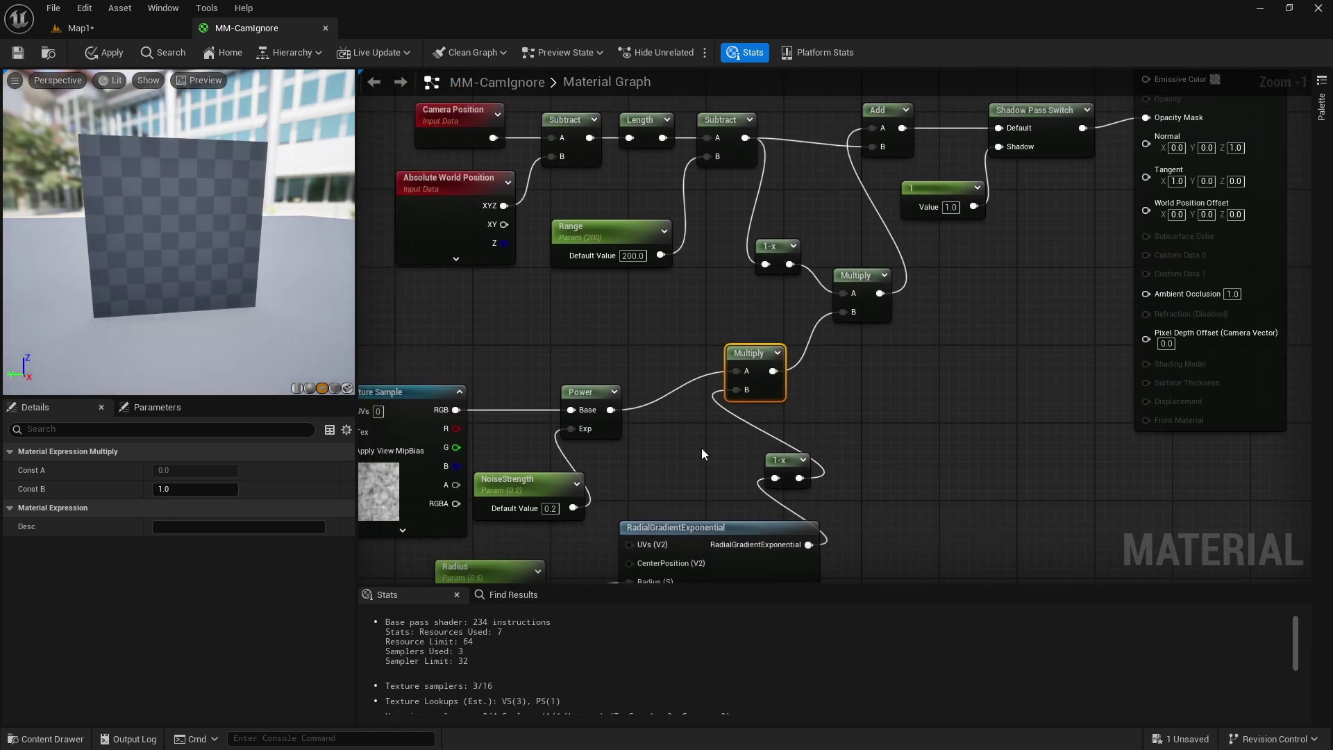
- Switch the material preview to the sphere mesh and examine the dissolved hole from several angles
left_click(309, 388)
left_click(297, 388)
left_click(309, 388)
right_click_drag(229, 291, 229, 348)
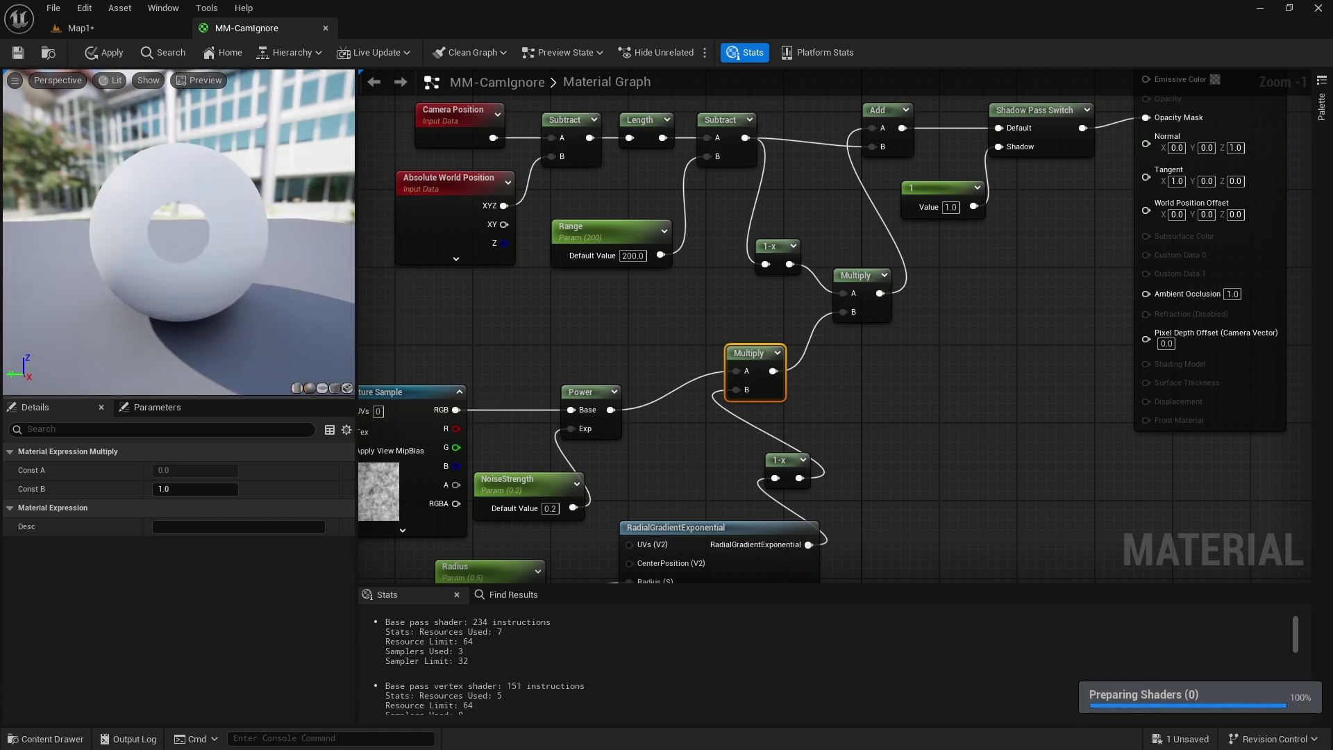
left_click_drag(139, 292, 320, 291)
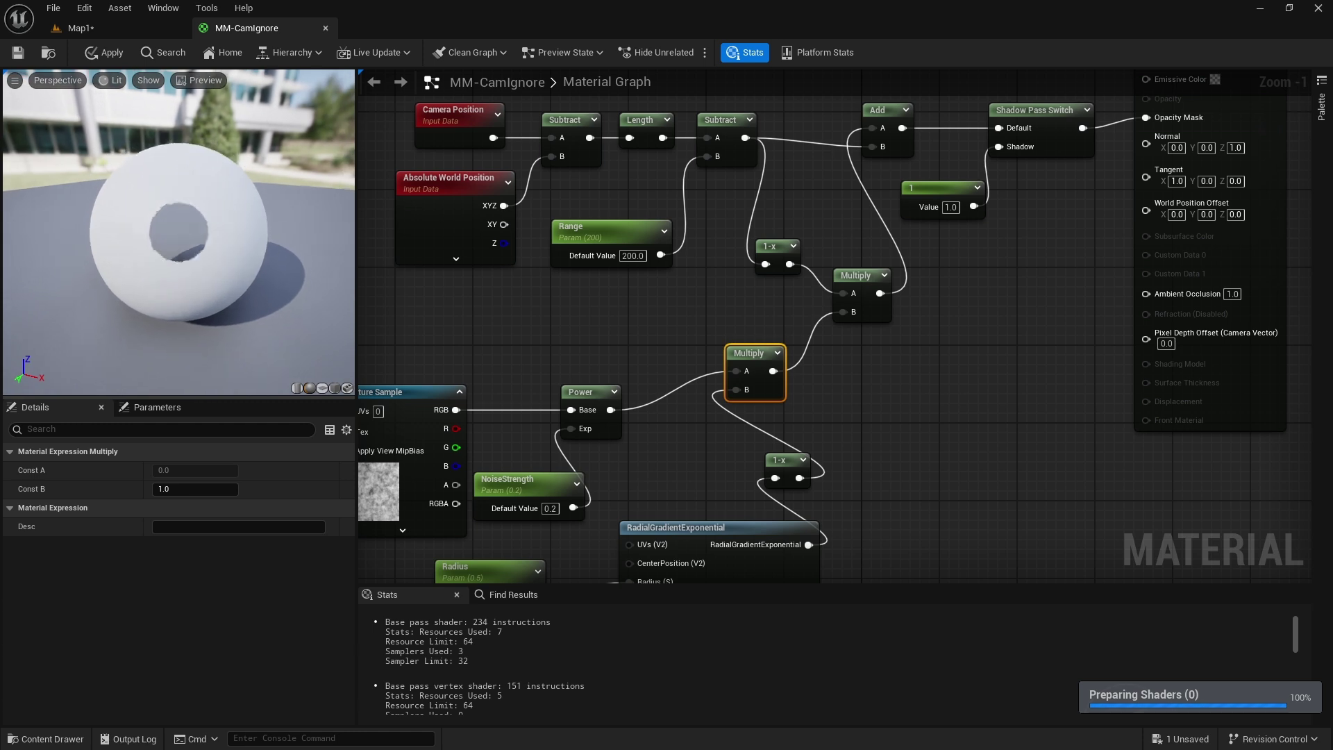
mouse_move(190, 236)
right_mouse_down()
mouse_move(191, 270)
mouse_move(191, 236)
right_mouse_up()
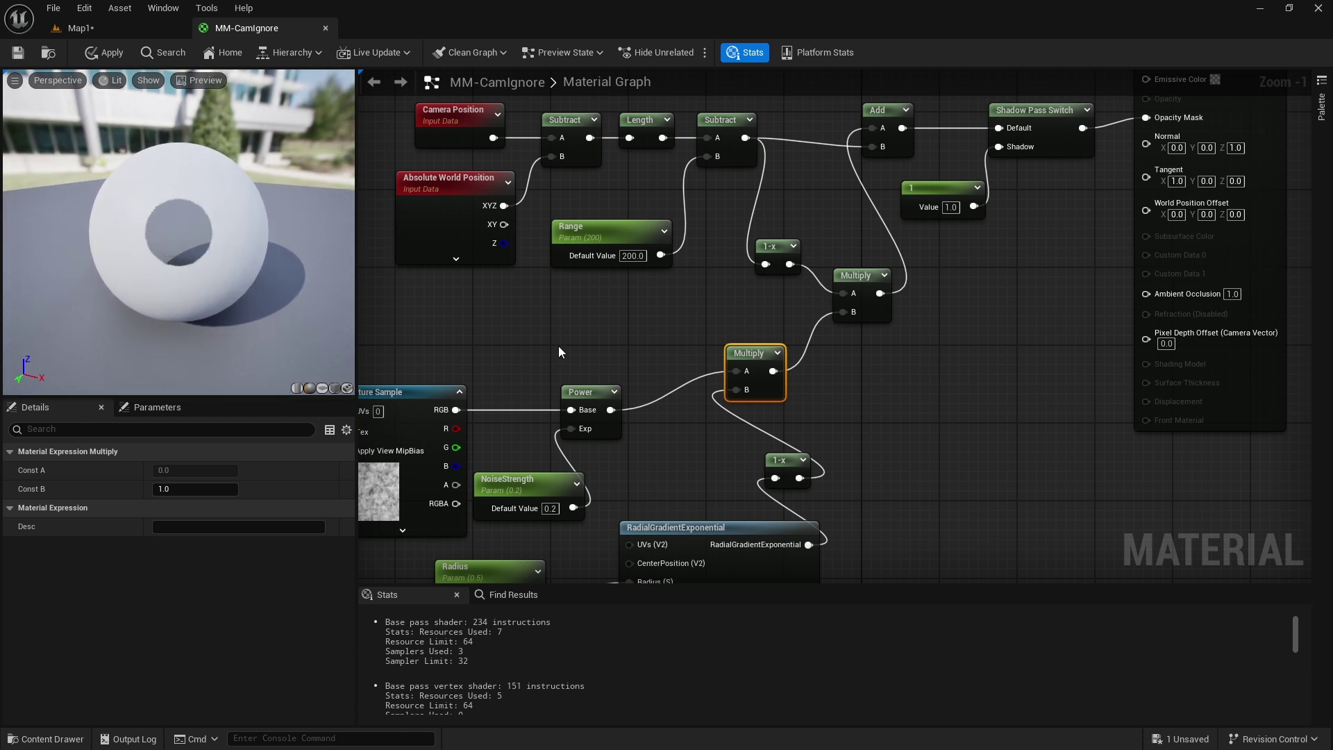
- Try a default Density of 1, and settle on default values of 0.8 for Radius and 0.2 for Density
right_click_drag(562, 350, 644, 198)
left_click_drag(571, 393, 671, 538)
left_click(670, 539)
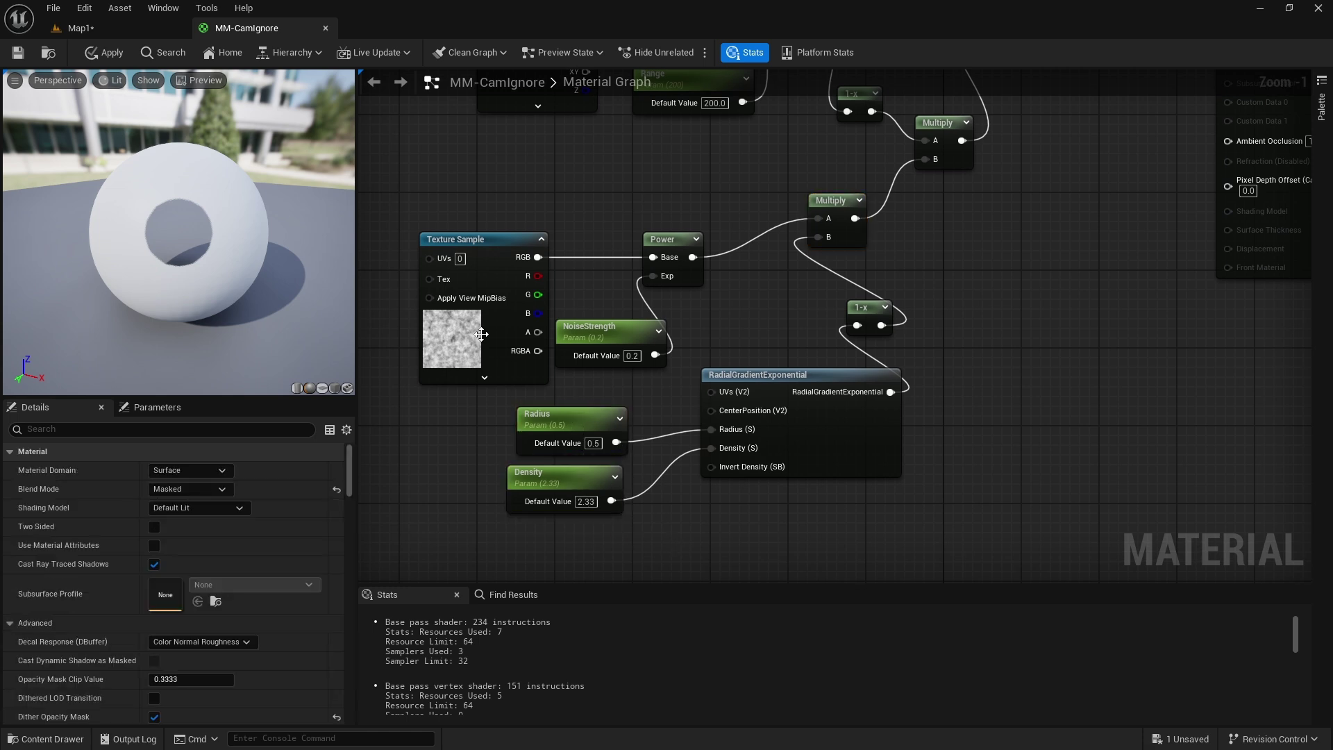
left_click(585, 501)
type("1")
key("Return")
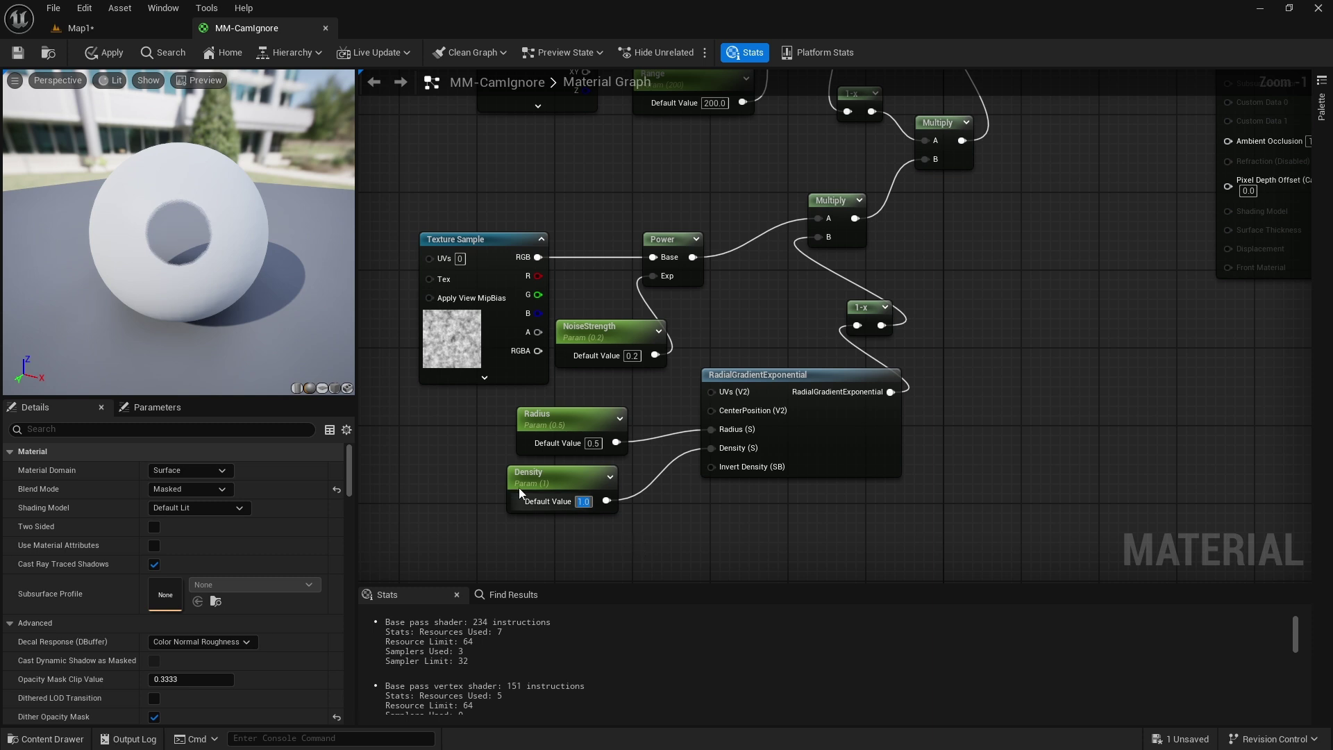
left_click(594, 443)
type("0.8")
key("Return")
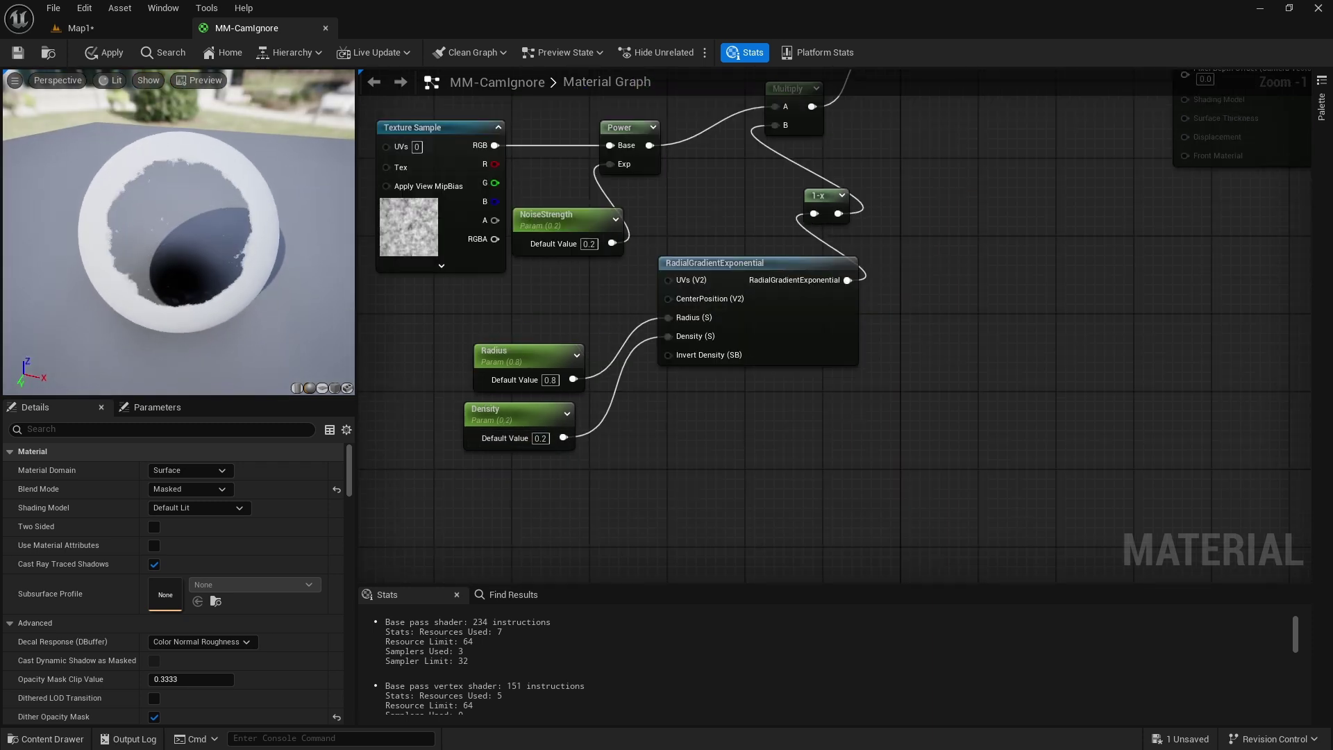
- Examine the enlarged hole's noisy edge on the preview sphere and save the material
right_click_drag(179, 232, 178, 250)
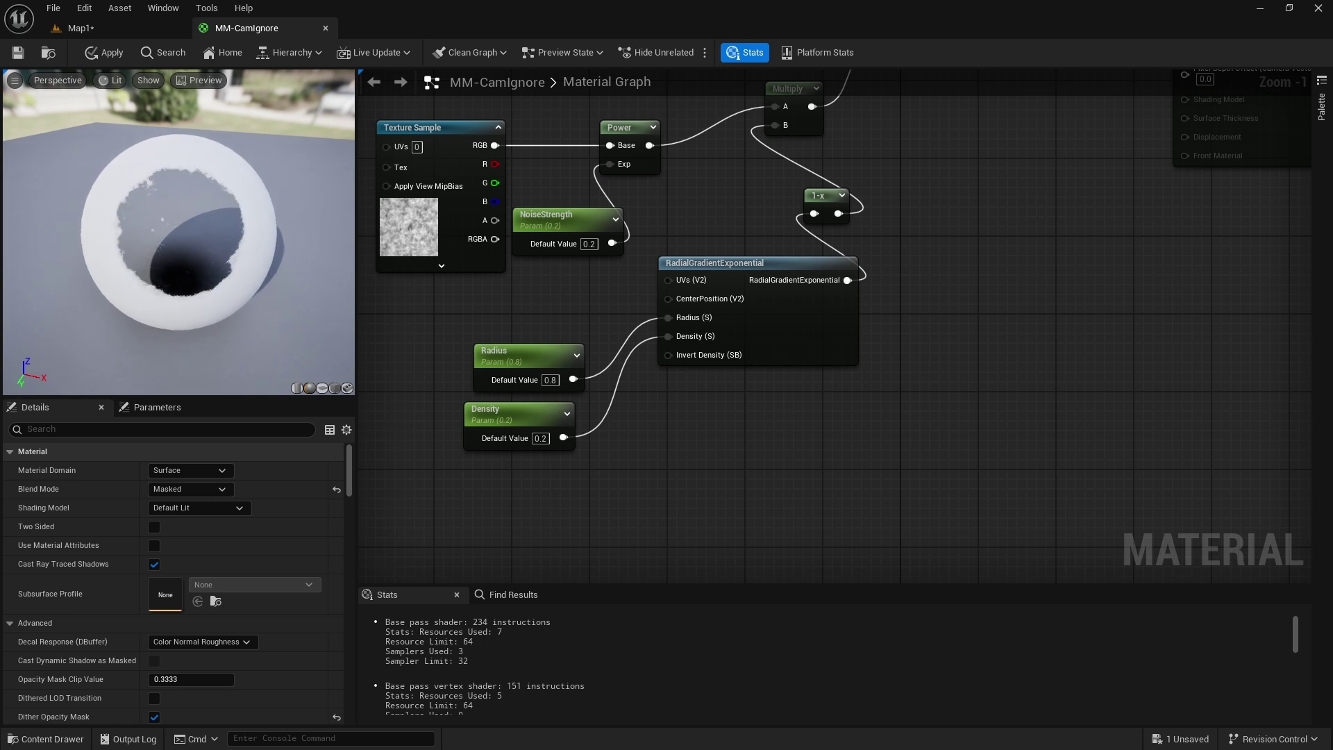
left_click_drag(178, 250, 215, 250)
mouse_move(182, 218)
right_mouse_down()
mouse_move(182, 201)
mouse_move(182, 218)
right_mouse_up()
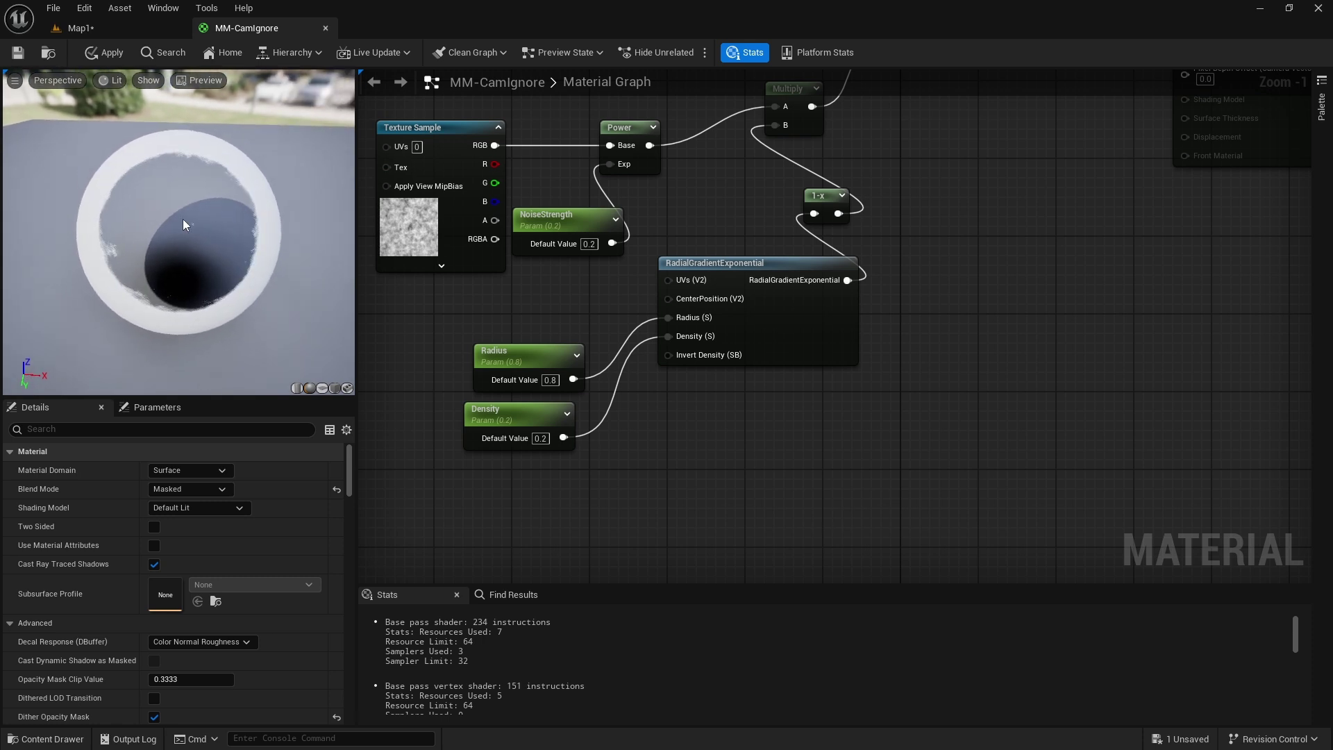
key("ctrl+s")
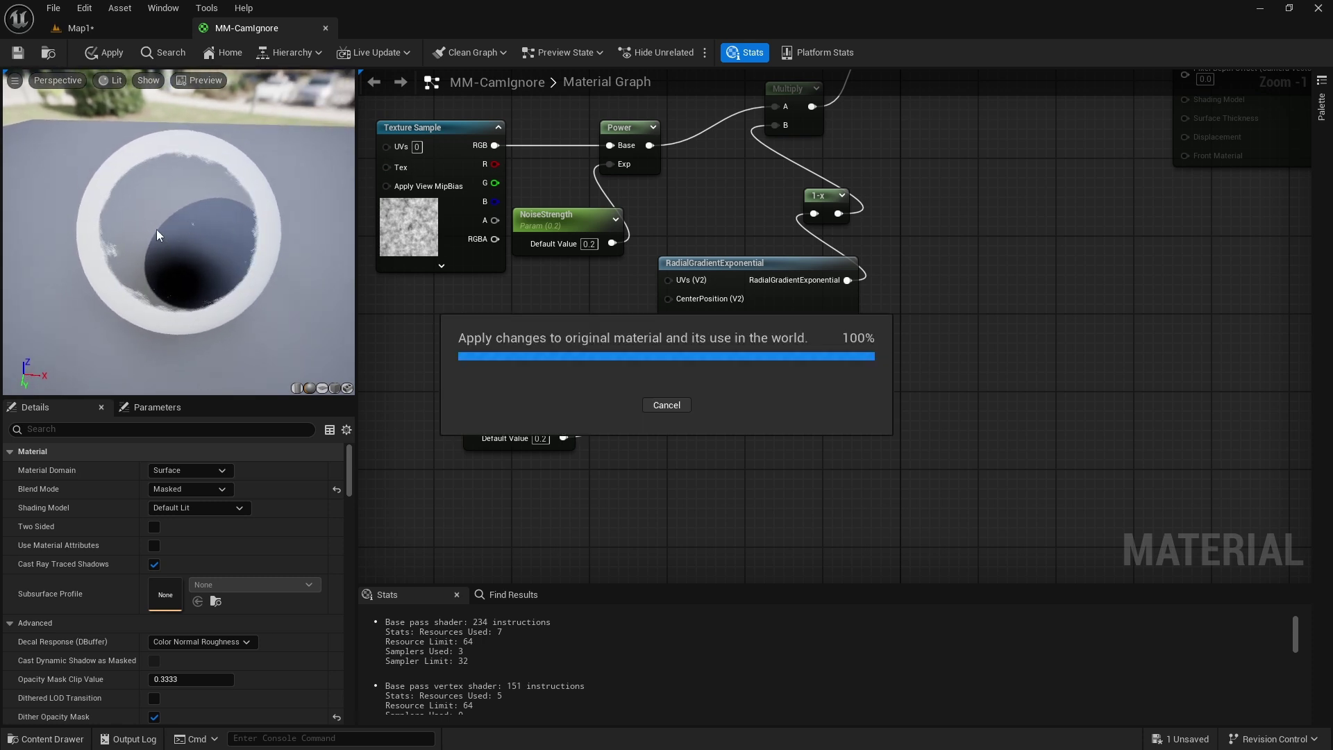
- Play Map1 and move the character around the wall to examine the dissolve opening, its noisy edges and the wall's shadow
left_click(107, 30)
left_click(347, 56)
key("d")
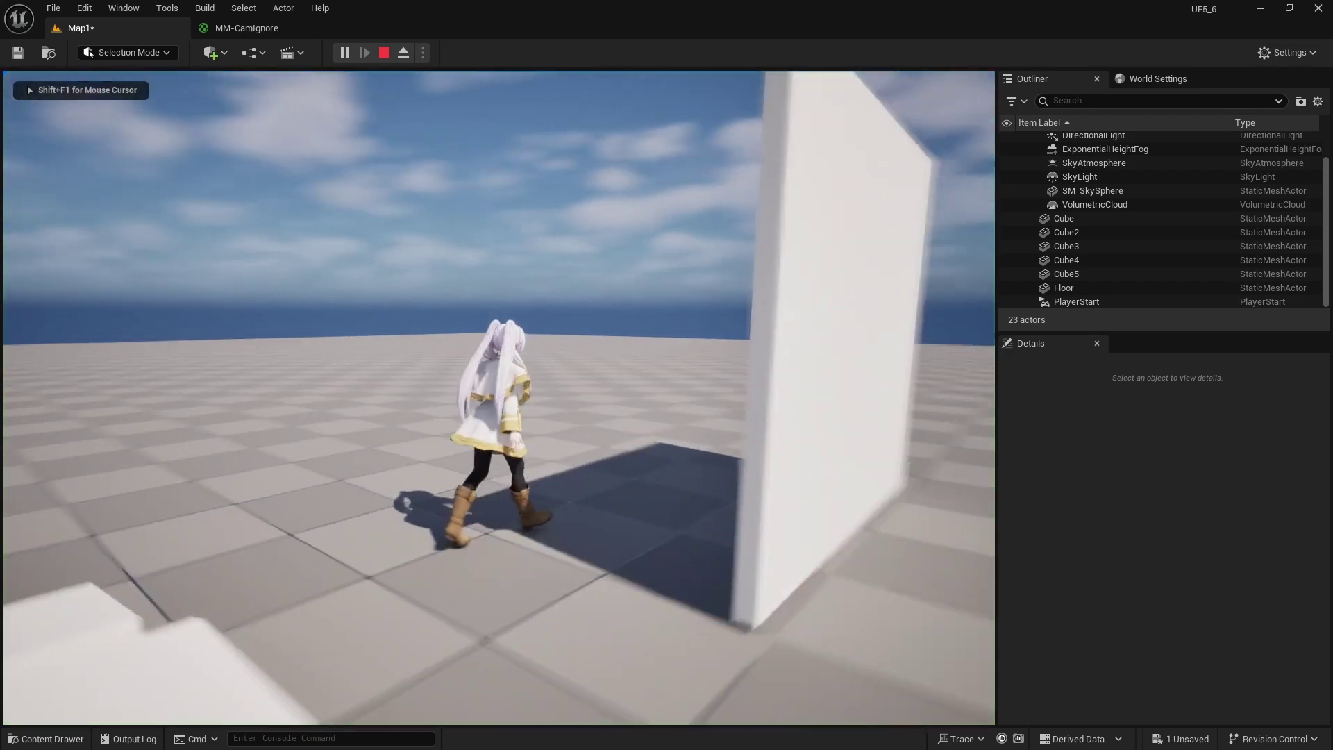
key("w")
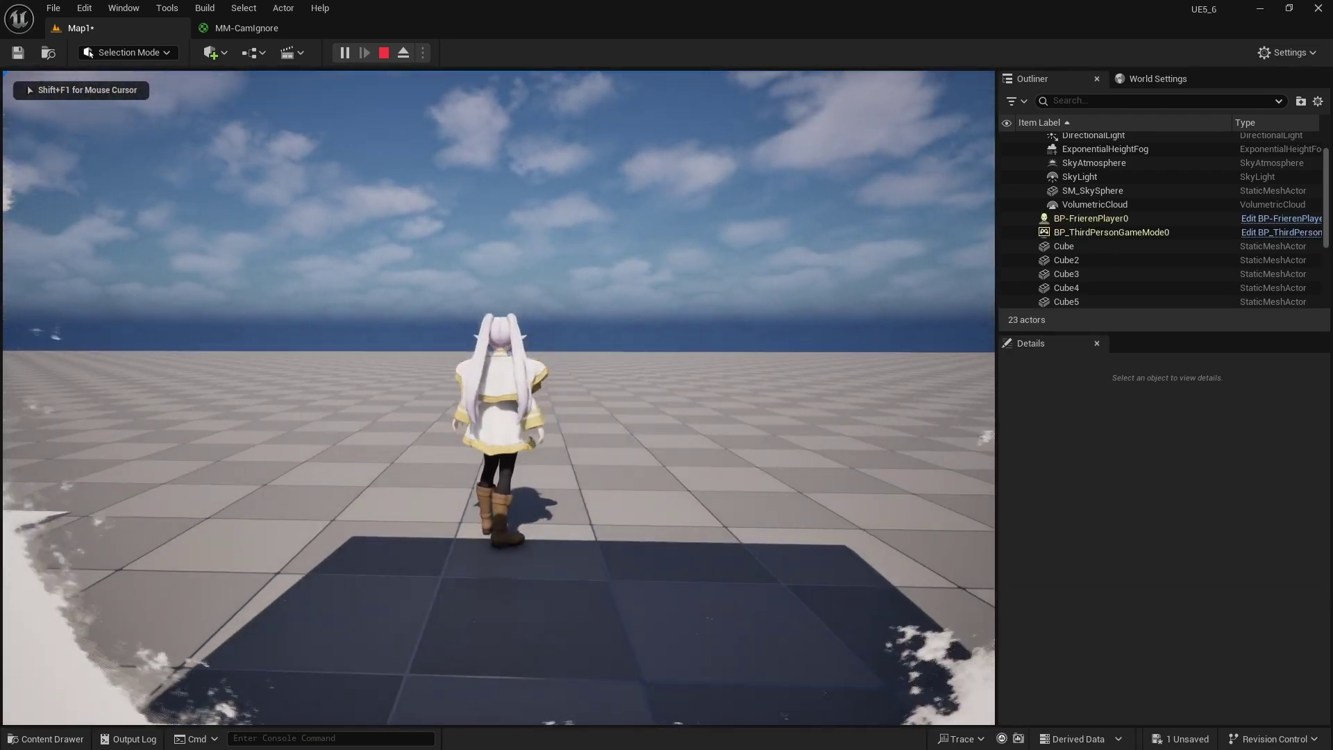
key("d")
key("a")
key("w")
key("a")
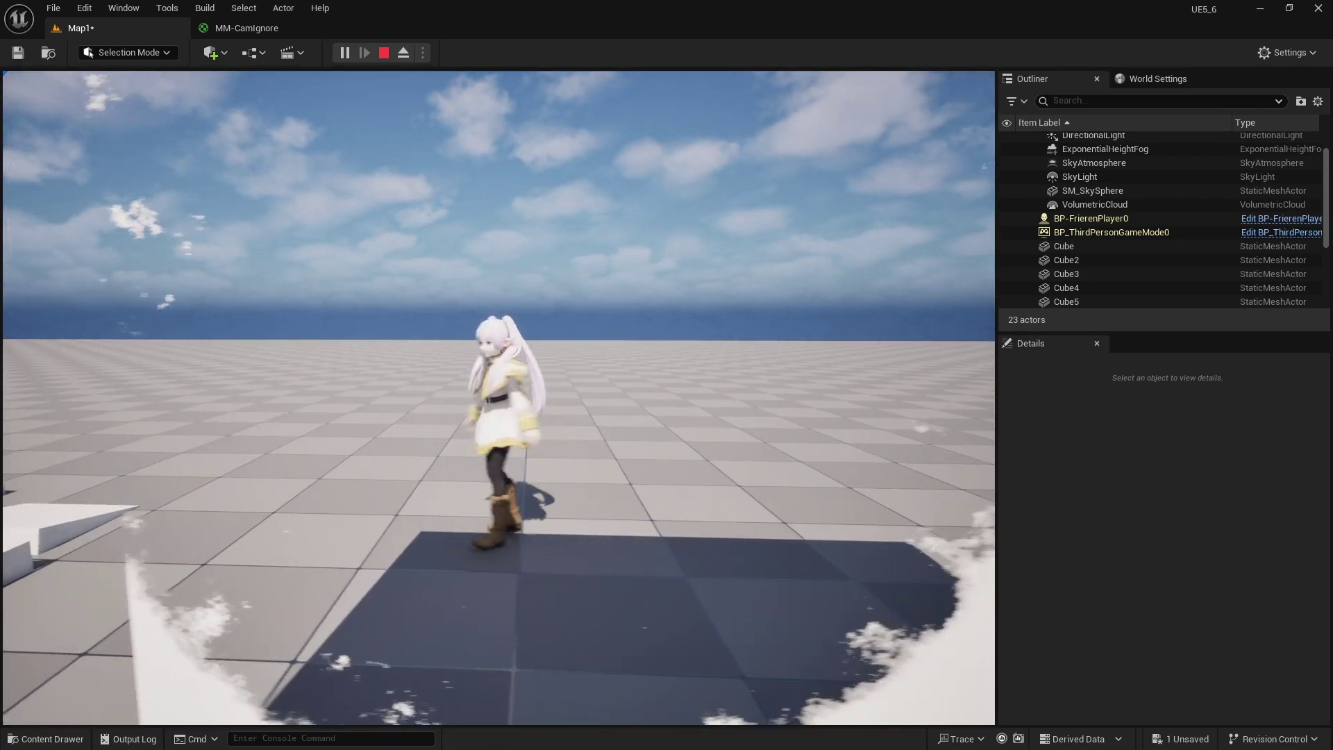
key("d")
key("a")
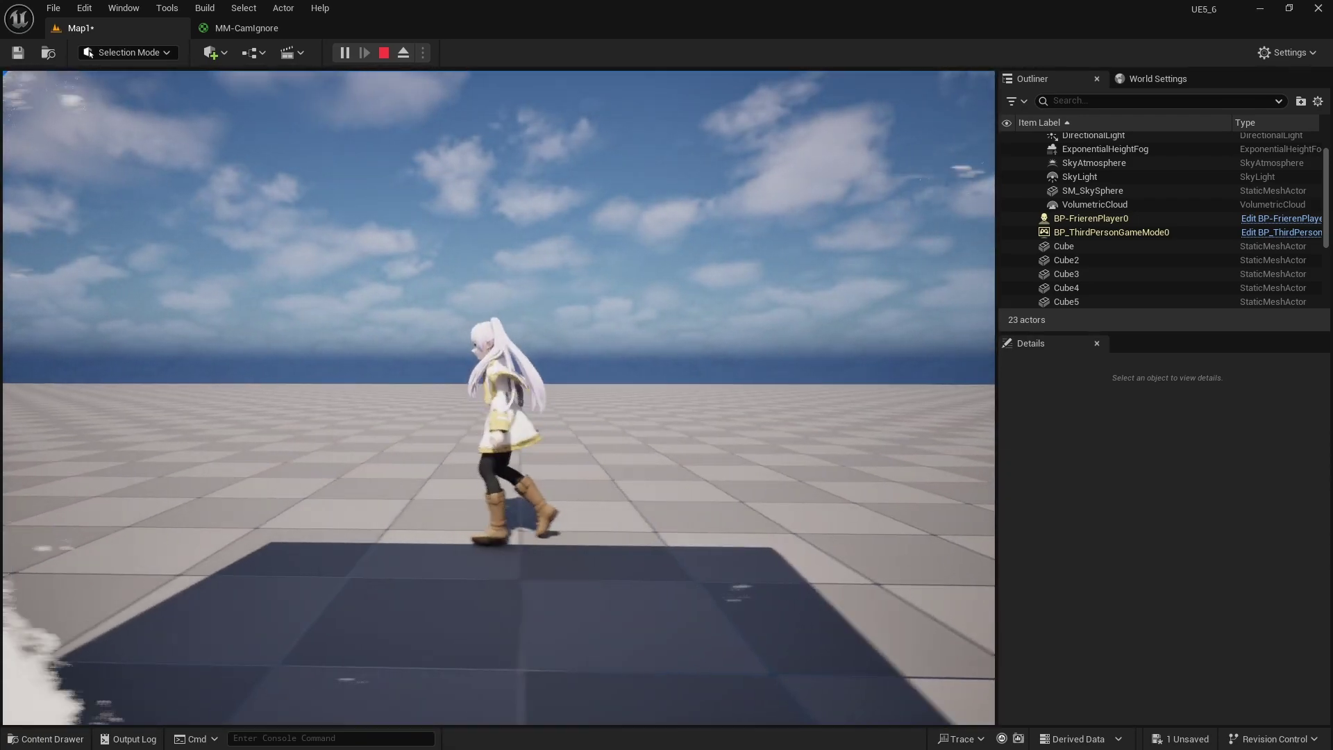
key("s")
key("w")
key("d")
key("a")
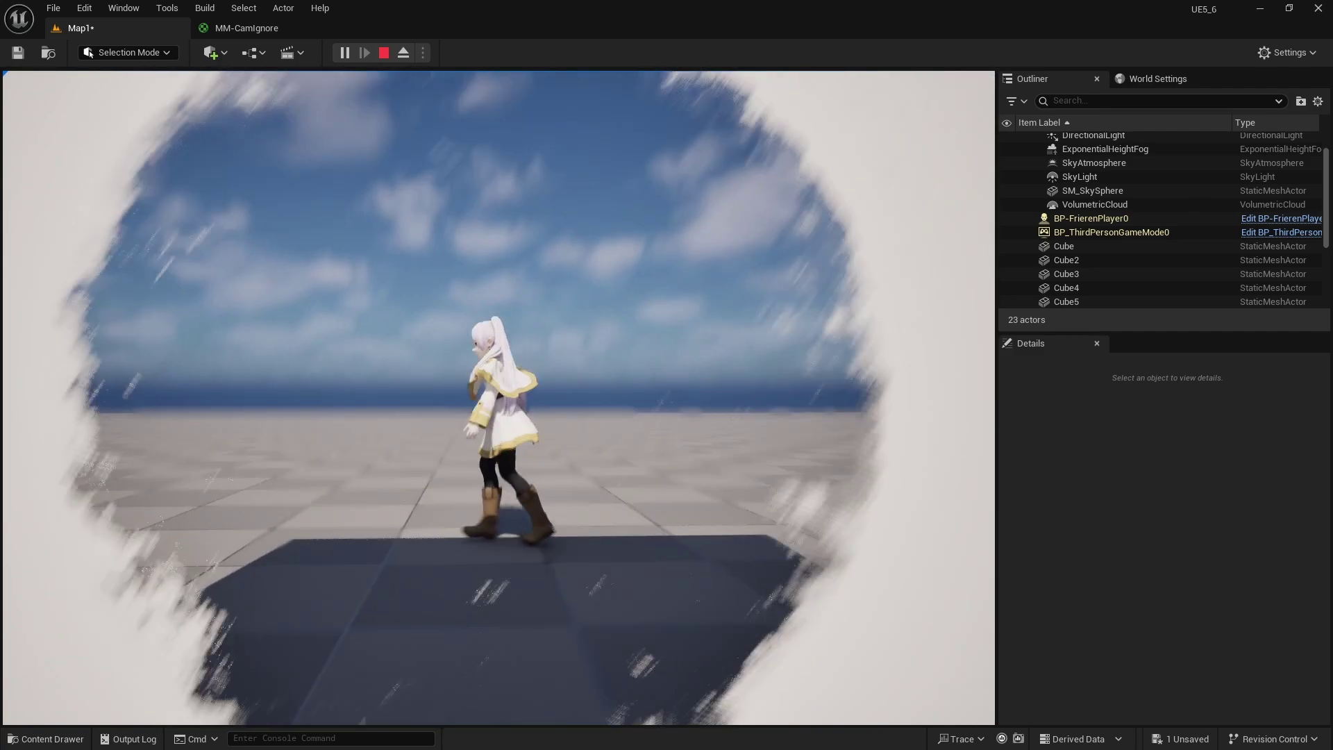
key("d")
key("a")
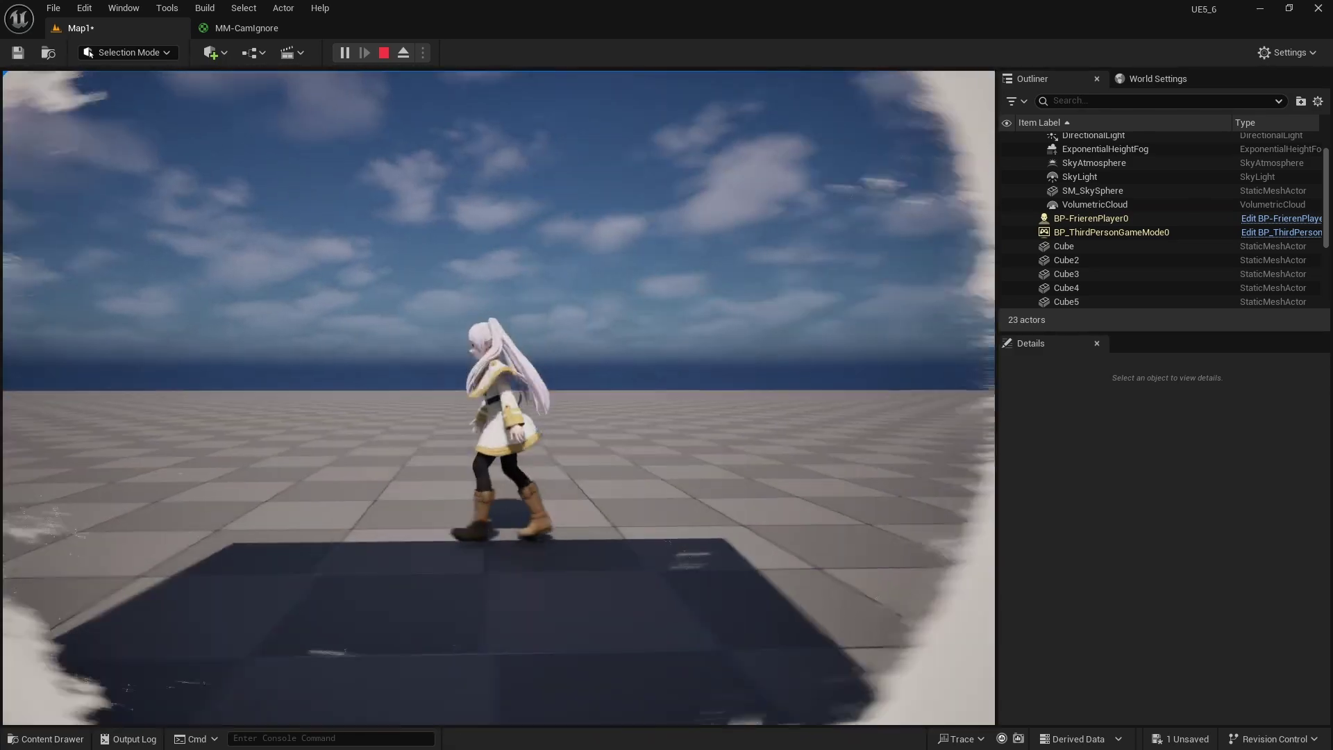
key("s")
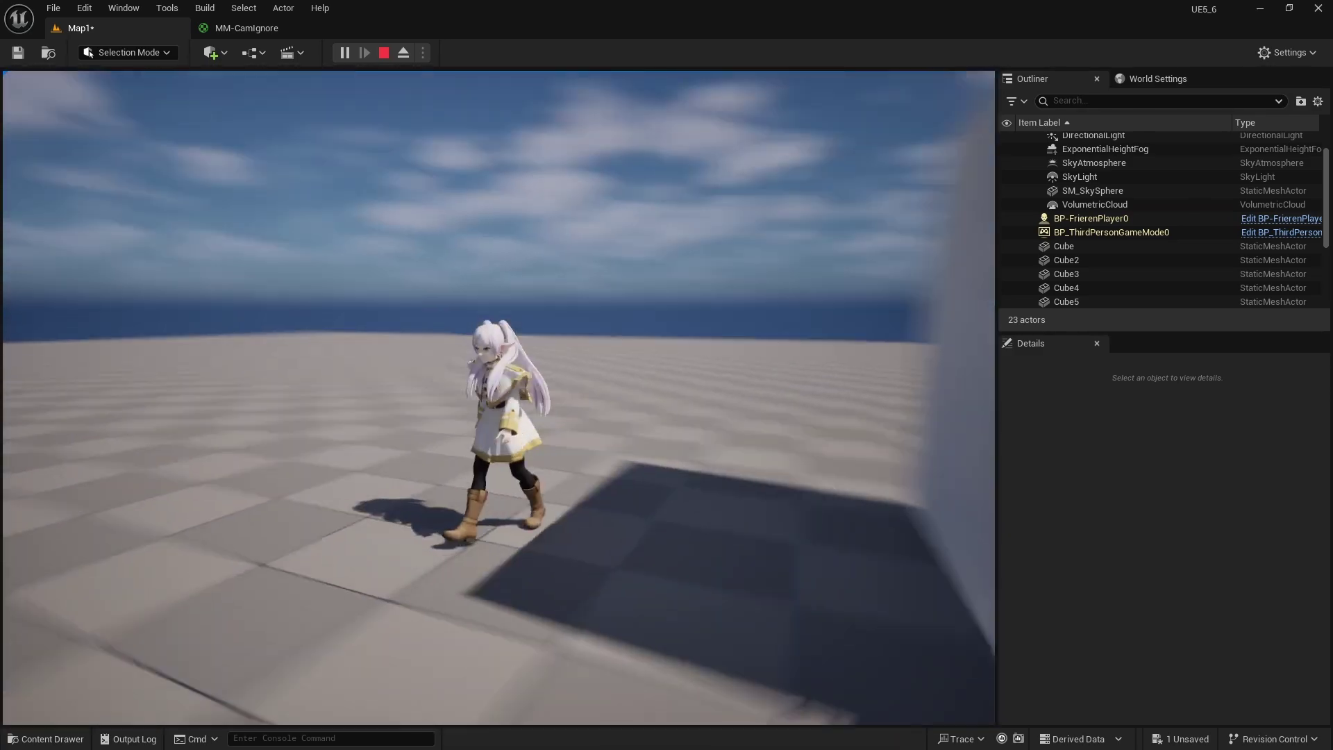
key("d")
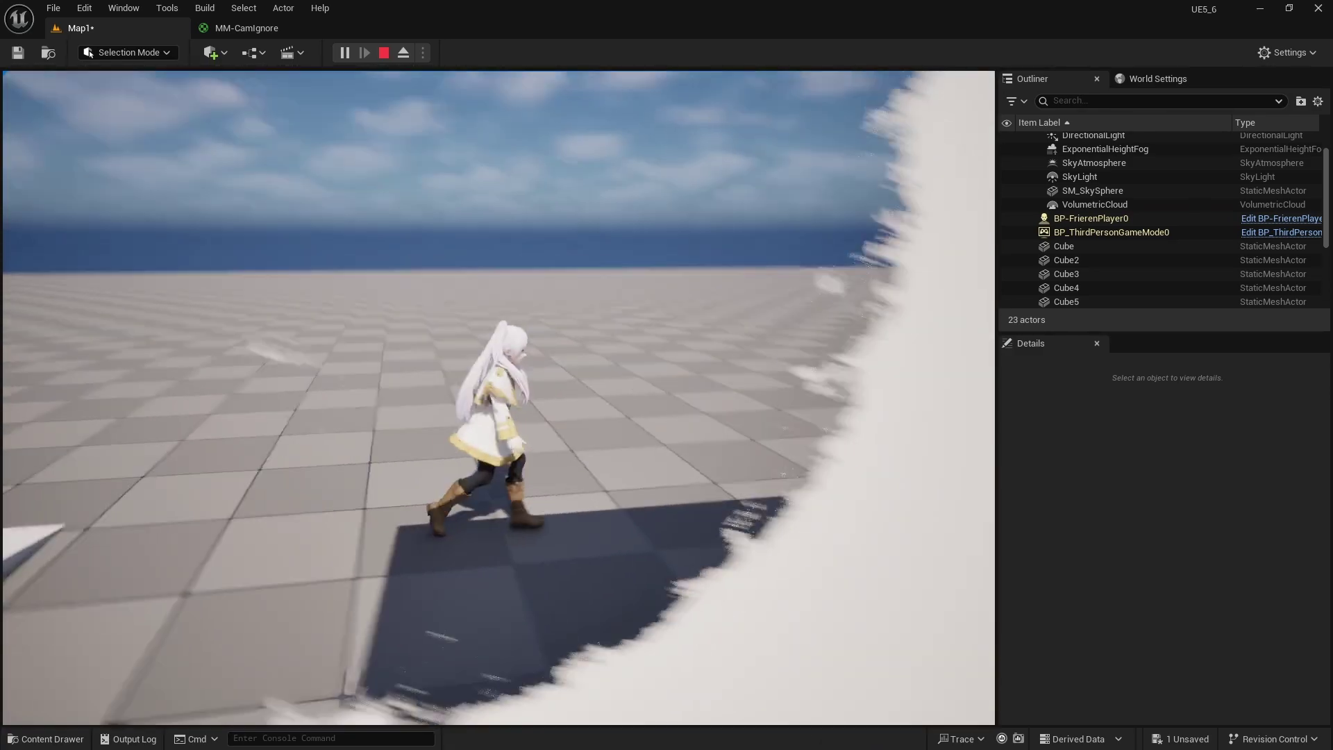
key("s")
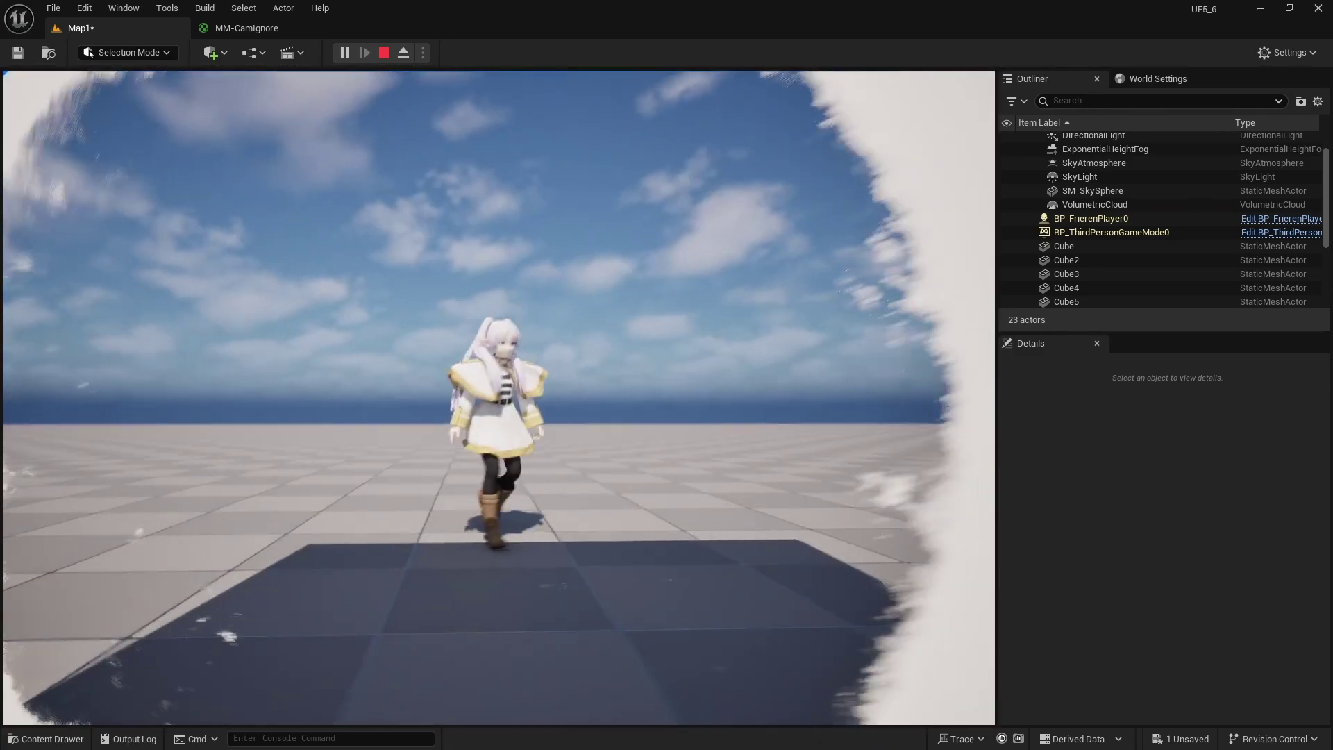